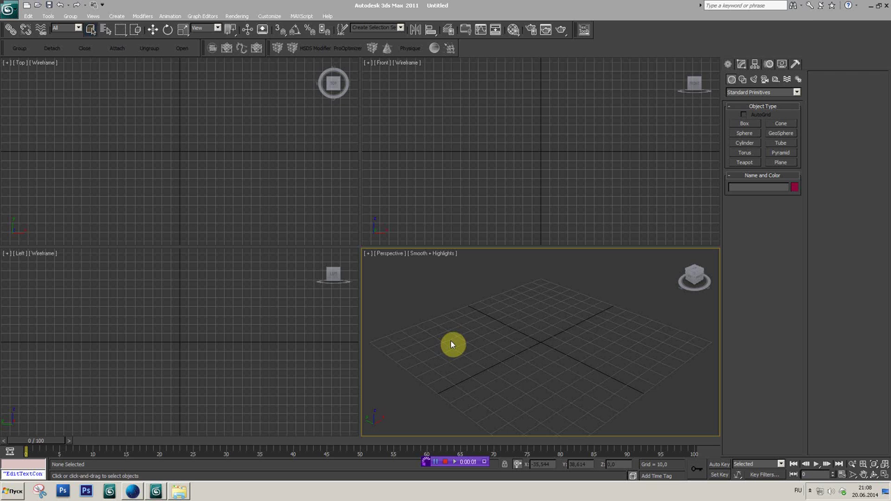
- Open the Plane.max scene from the Application menu
mouse_move(540, 337)
middle_down()
mouse_move(519, 335)
mouse_move(530, 343)
middle_up()
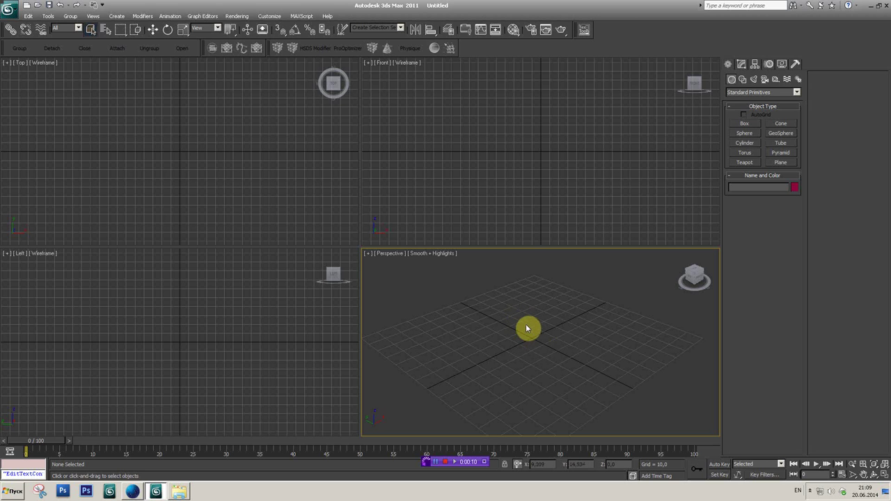
middle_drag(525, 330, 519, 301)
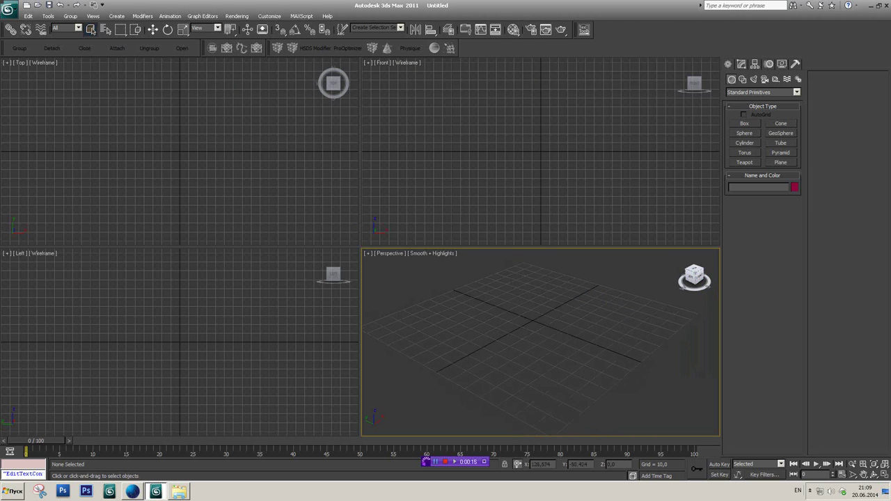
alt+middle_drag(547, 325, 522, 292)
click(7, 10)
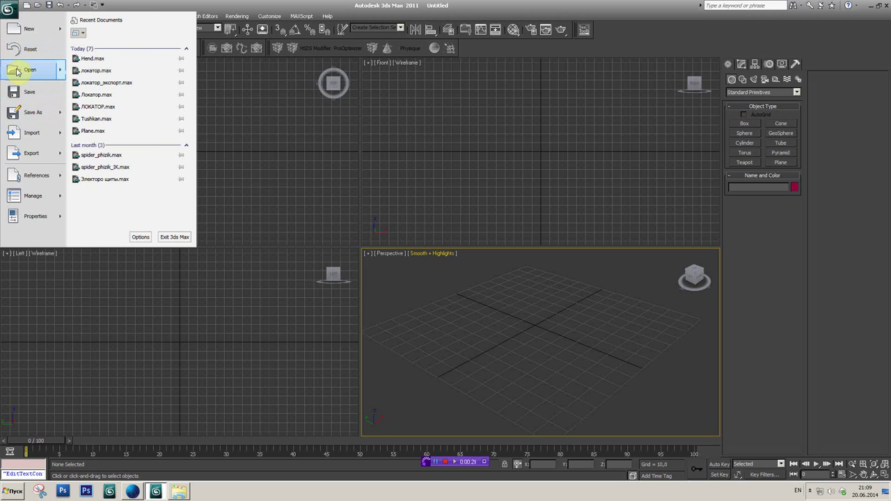
click(28, 70)
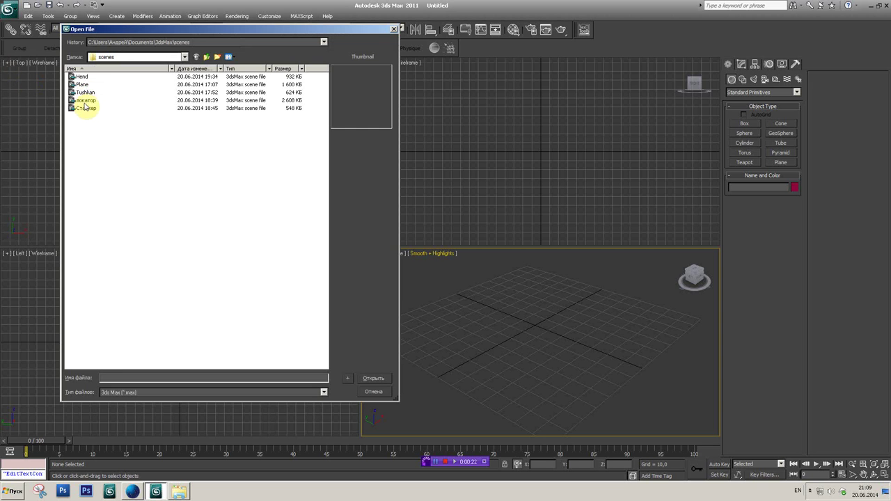
click(84, 85)
click(369, 380)
scroll(494, 326, down, 2)
scroll(452, 332, down, 4)
scroll(396, 276, up, 3)
- Select Plane001 and turn on Edged Faces so its polygon edges show
click(465, 255)
scroll(465, 255, up, 3)
key(F4)
scroll(443, 310, up, 2)
scroll(438, 274, down, 5)
drag(694, 87, 581, 181)
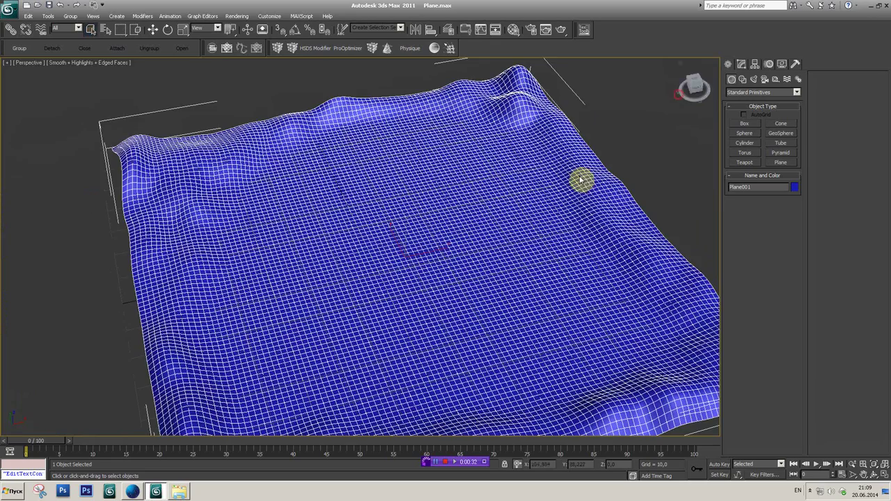
scroll(418, 259, up, 3)
scroll(416, 258, up, 2)
key(F4)
scroll(422, 265, down, 5)
key(F4)
middle_drag(422, 265, 424, 248)
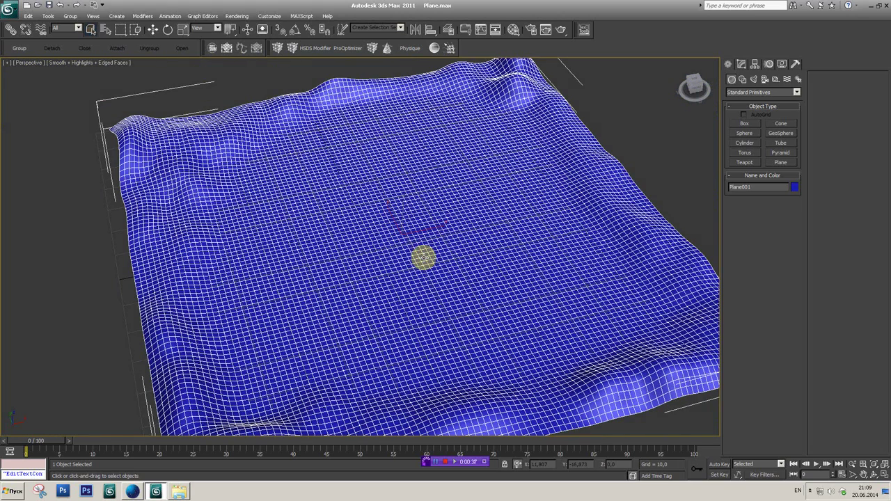
scroll(406, 243, up, 1)
scroll(364, 239, down, 3)
scroll(378, 223, up, 1)
scroll(396, 213, up, 2)
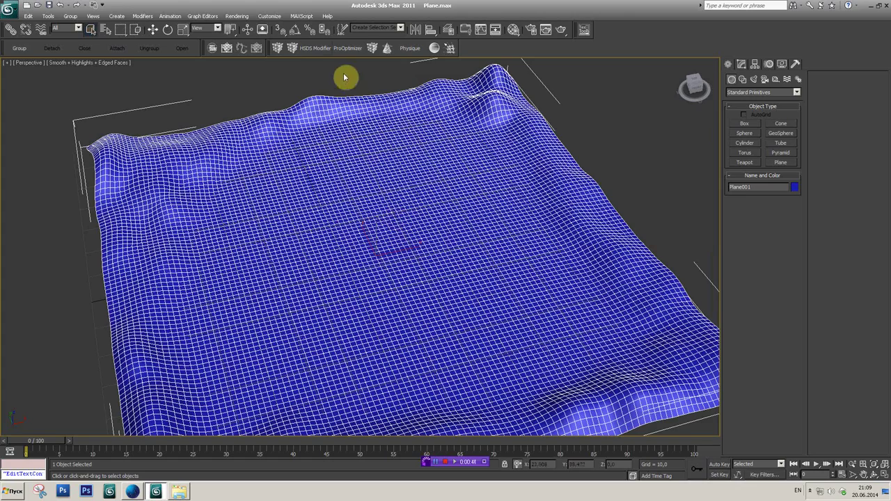
- Open Customize User Interface and return to its toolbar settings
click(272, 18)
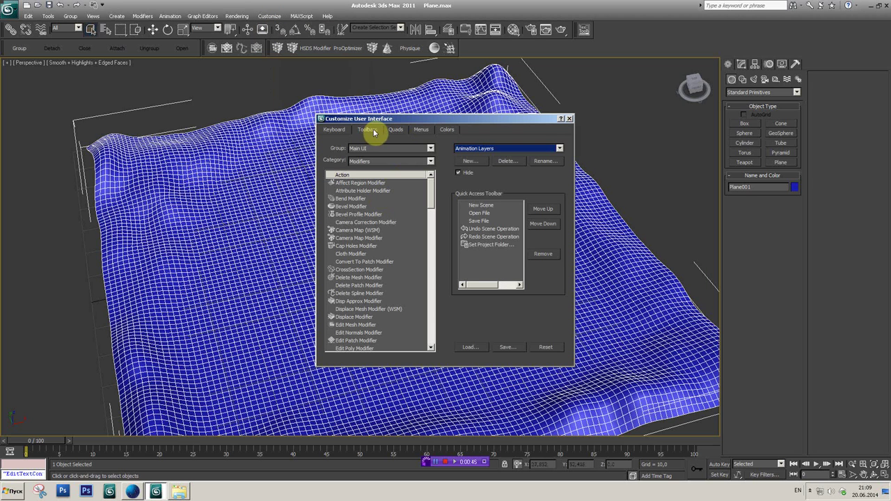
click(333, 132)
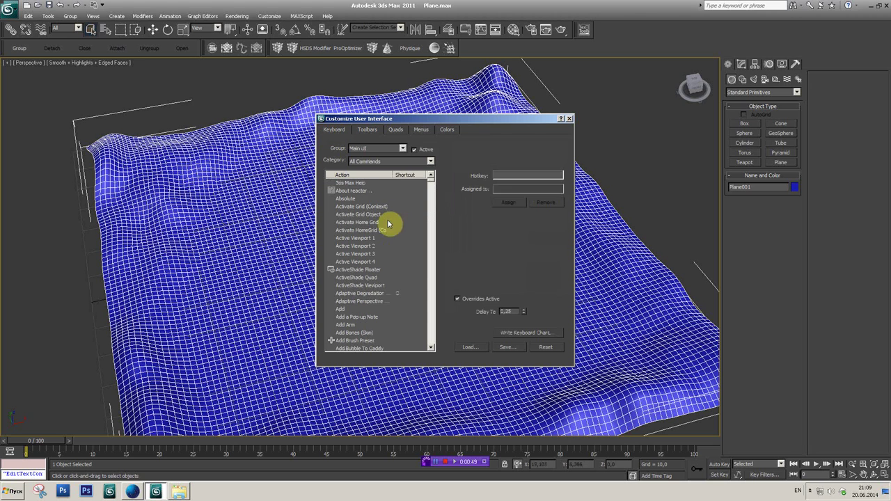
click(373, 134)
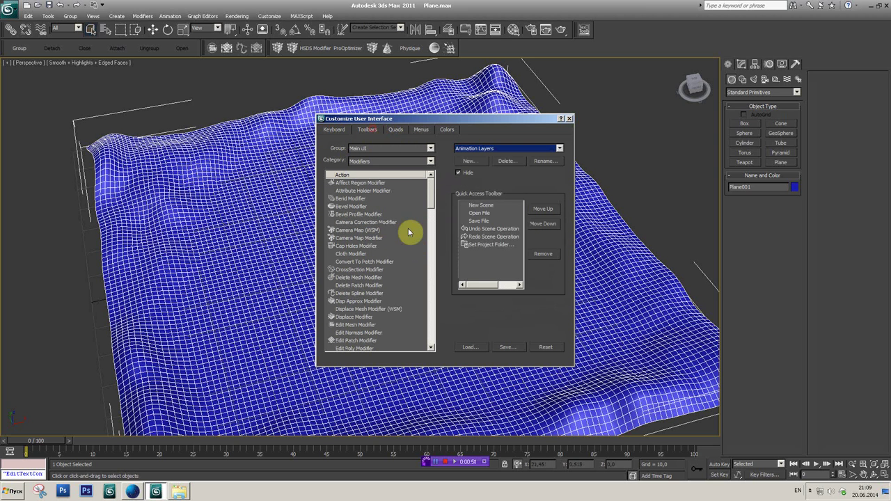
click(94, 17)
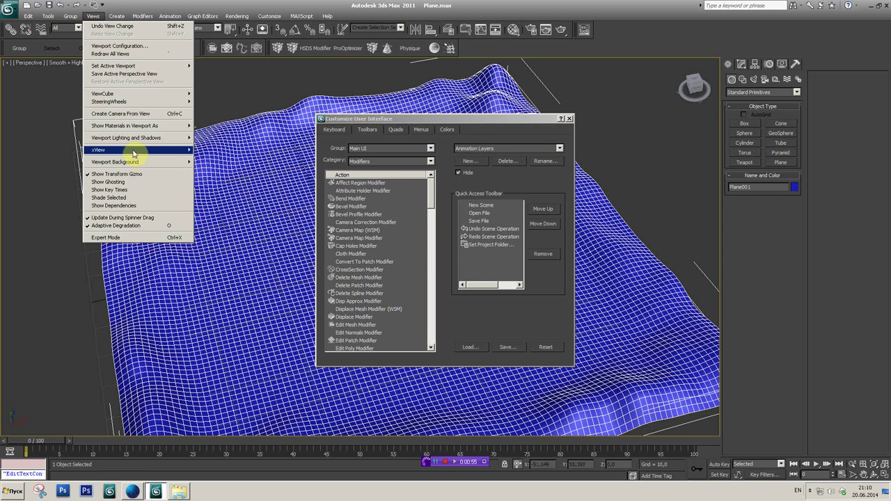
mouse_move(98, 150)
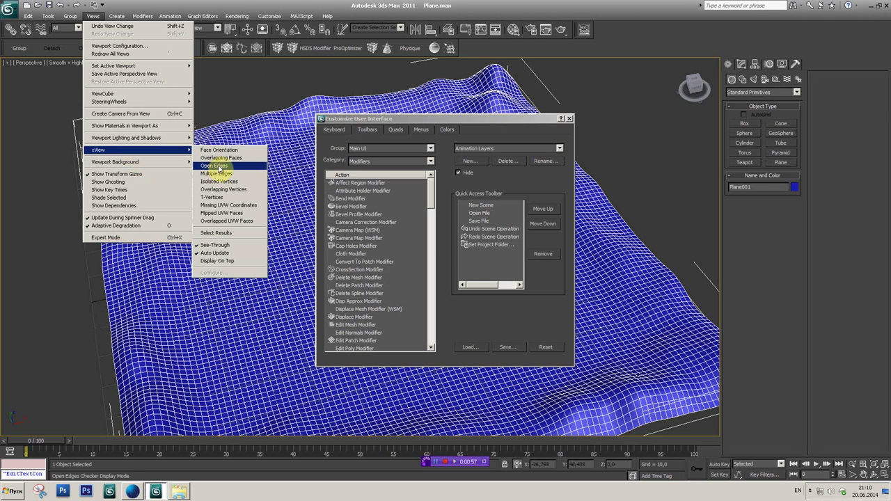
click(406, 221)
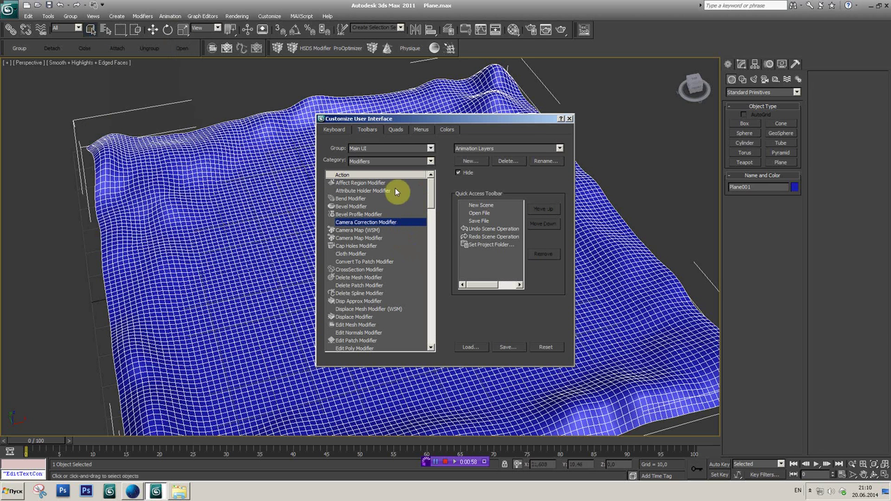
- Set the command category to All Commands and browse the command list
click(430, 162)
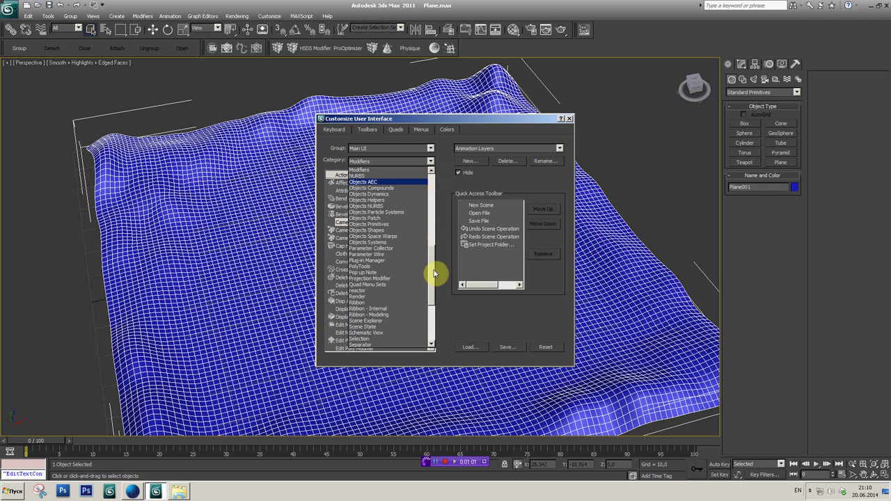
drag(437, 246, 432, 182)
click(366, 173)
click(394, 247)
text(objectpaint)
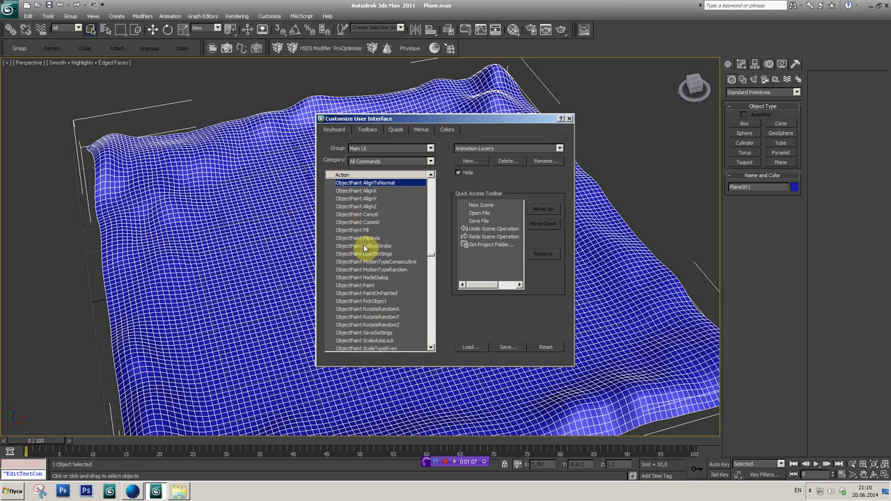
scroll(370, 268, down, 3)
scroll(369, 275, down, 3)
scroll(368, 277, down, 3)
scroll(369, 278, down, 3)
scroll(370, 278, down, 2)
scroll(355, 299, down, 1)
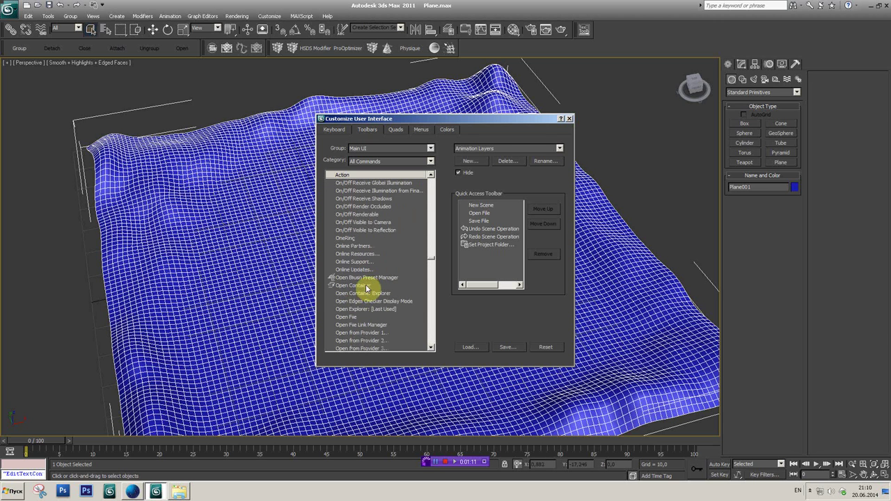
scroll(359, 300, down, 1)
scroll(362, 303, down, 1)
scroll(365, 313, down, 1)
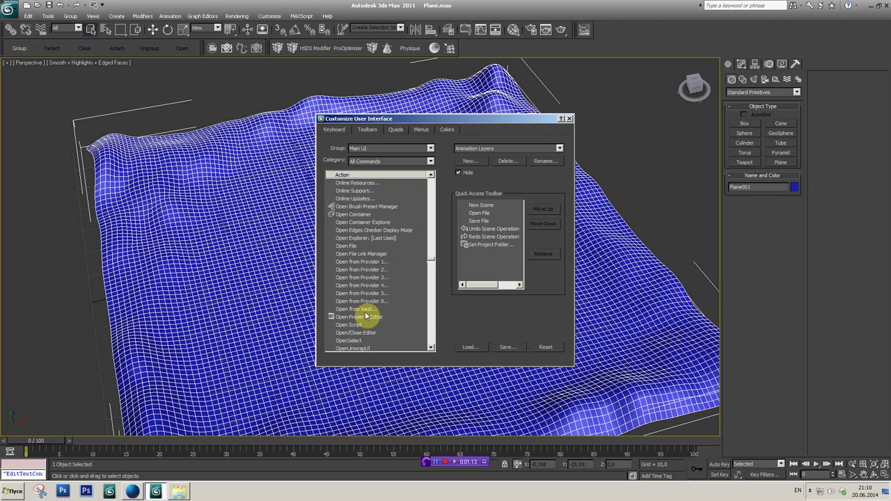
scroll(367, 299, up, 2)
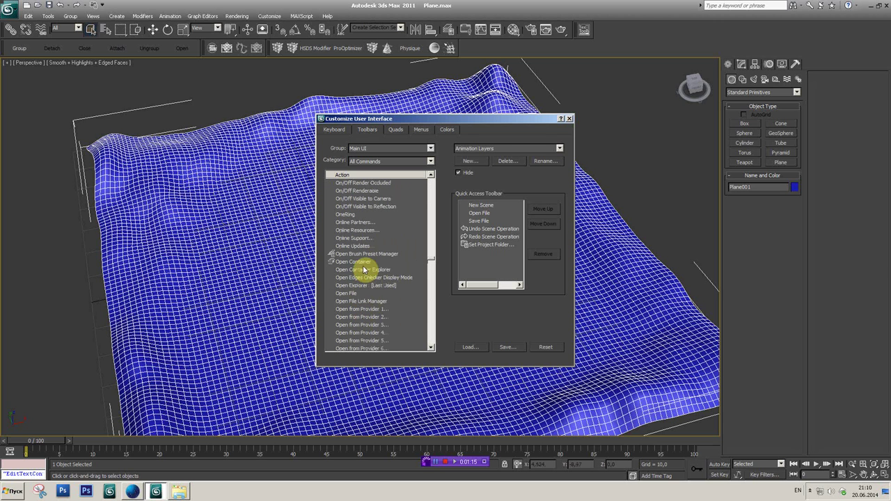
scroll(362, 254, up, 1)
scroll(360, 249, up, 1)
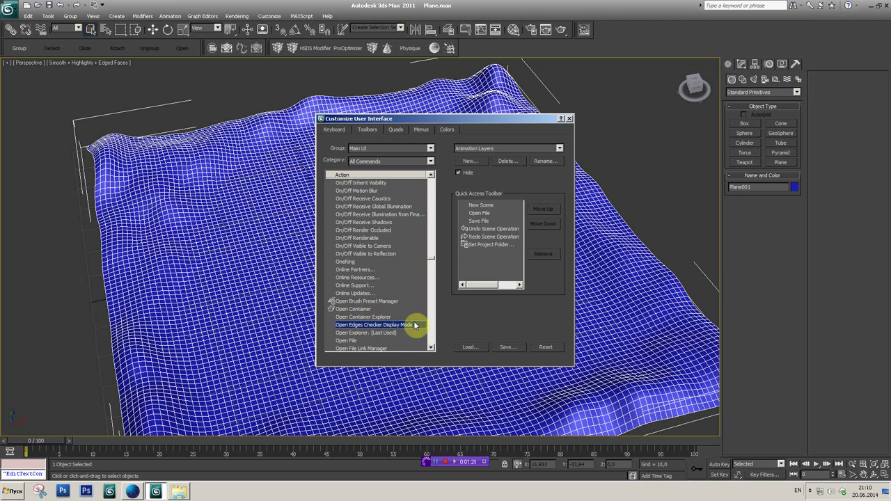
- Create a new toolbar and place Open Edges Checker Display Mode on it
click(478, 161)
text(Ed)
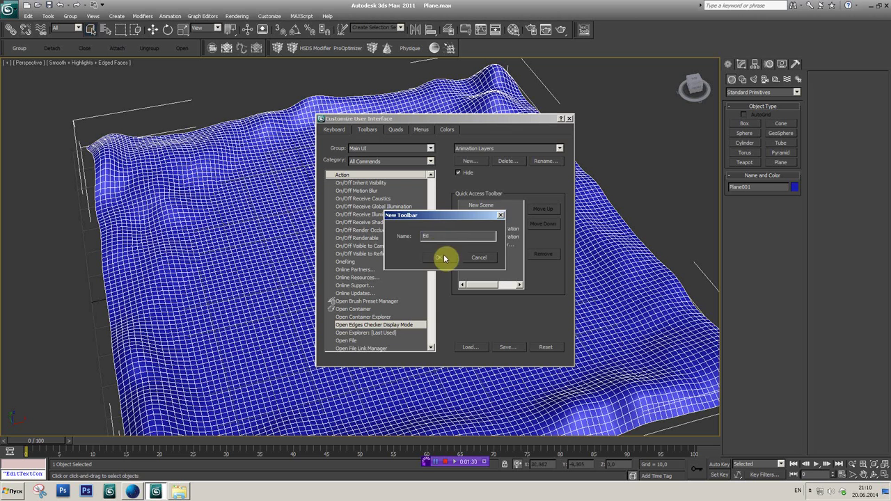
click(444, 258)
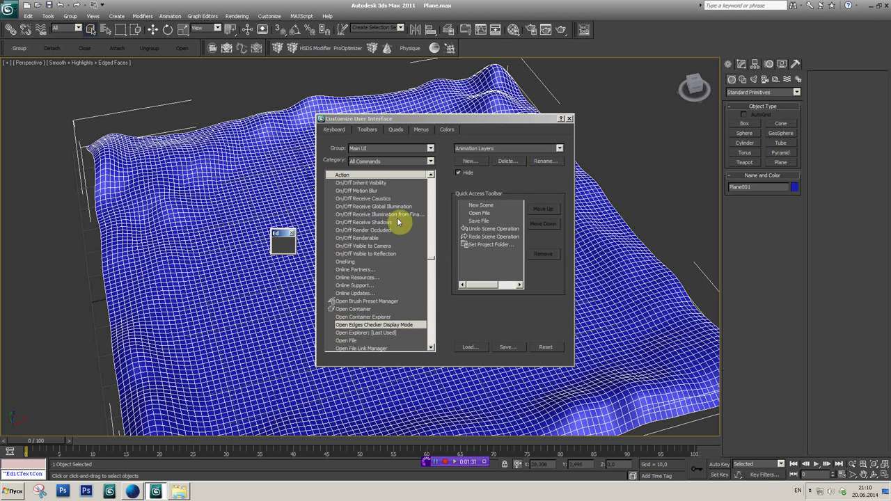
mouse_move(313, 310)
mouse_down()
mouse_move(287, 252)
mouse_move(480, 48)
mouse_up()
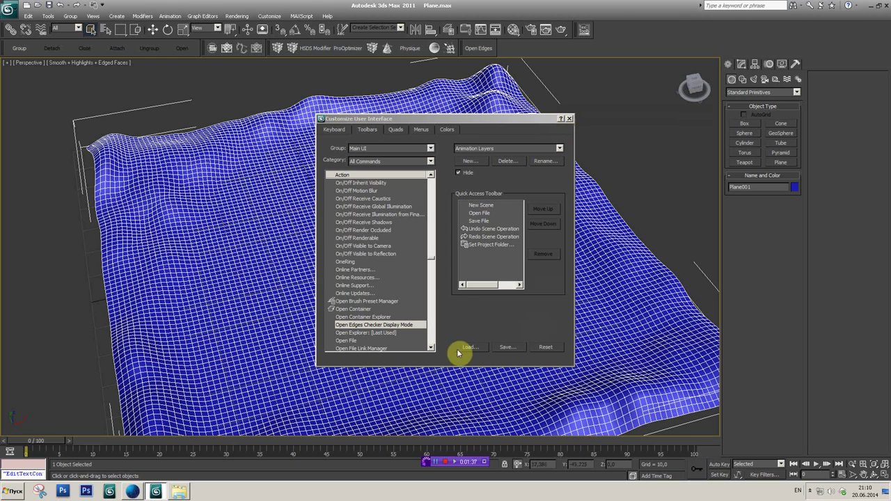
click(573, 123)
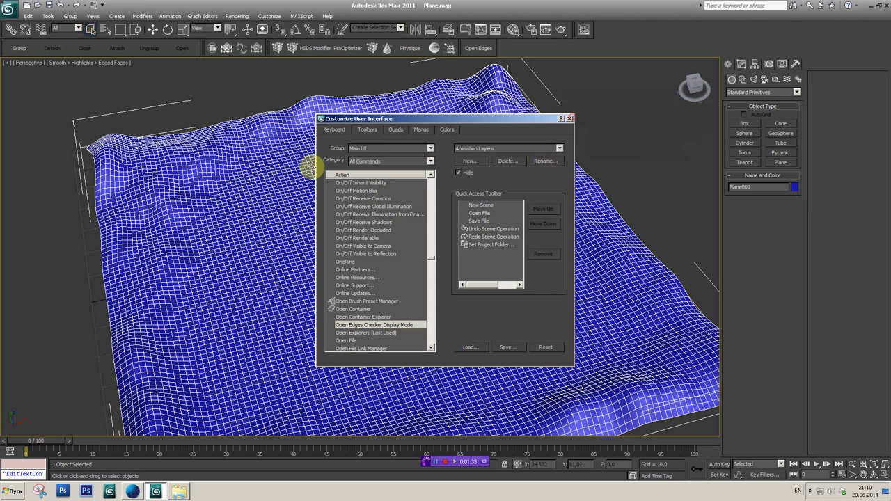
- Save the custom UI scheme over MaxStartUI, confirming the overwrite
click(570, 120)
click(269, 16)
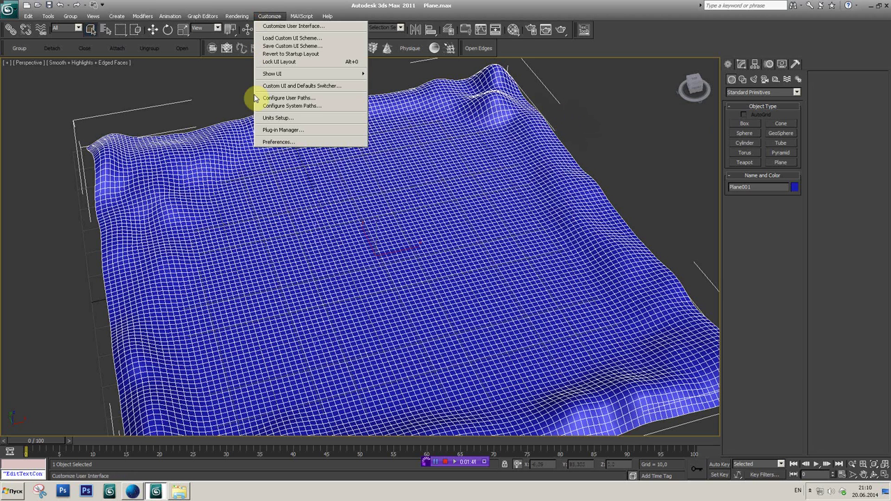
click(279, 45)
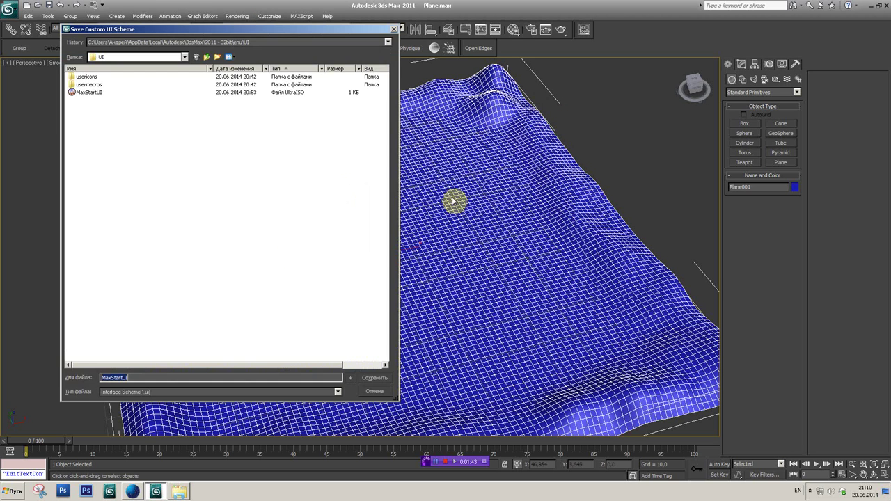
click(88, 85)
click(84, 93)
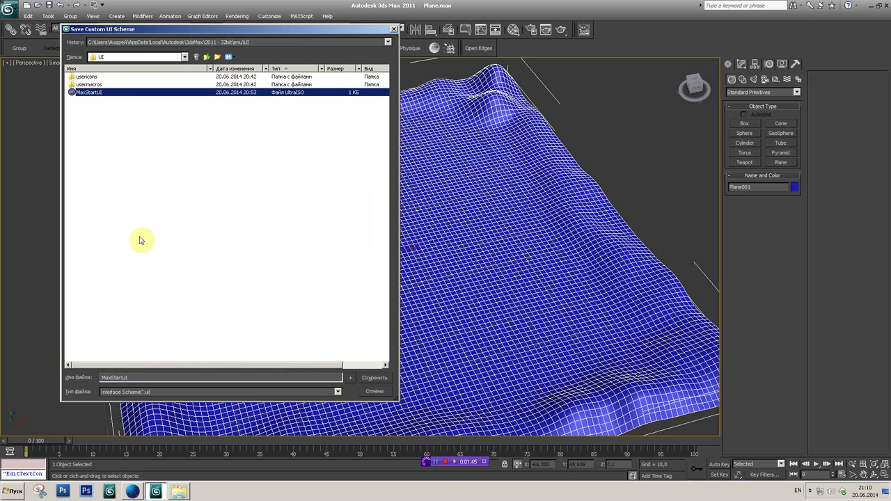
click(373, 378)
click(466, 277)
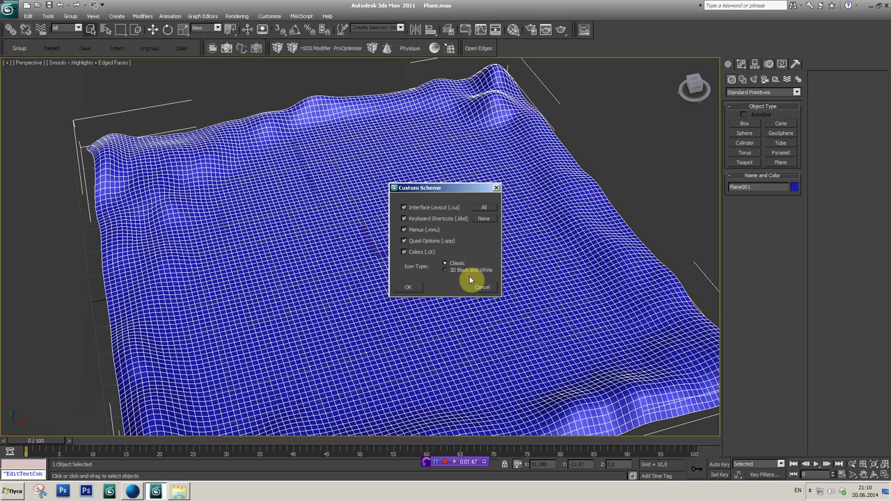
click(409, 289)
- Show Plane001's Editable Poly settings in the Modify panel
mouse_move(439, 182)
alt+middle_down()
mouse_move(412, 225)
mouse_move(442, 202)
alt+middle_up()
click(739, 64)
click(742, 64)
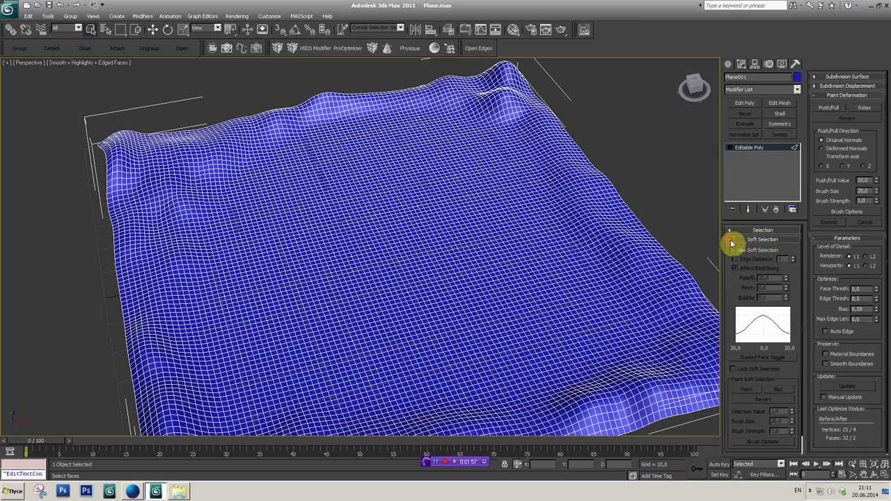
- Select a square block of polygons at the plane's centre from the top view
click(736, 231)
click(773, 241)
click(696, 80)
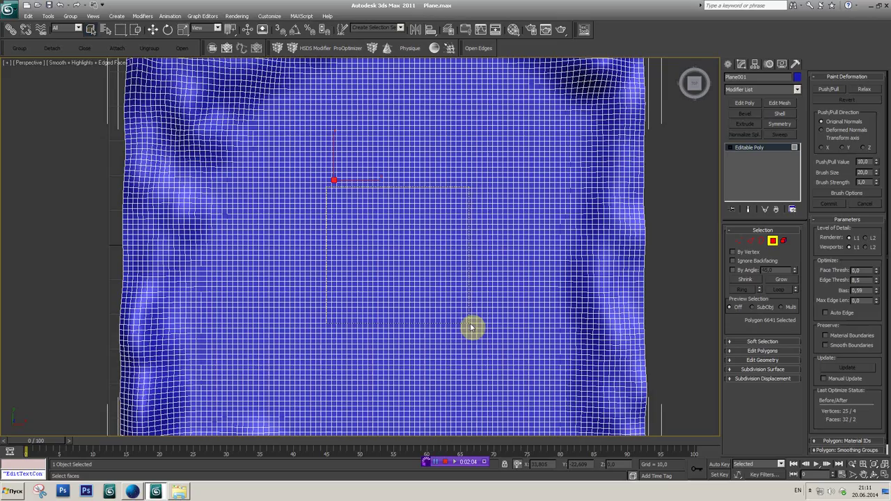
drag(326, 183, 477, 318)
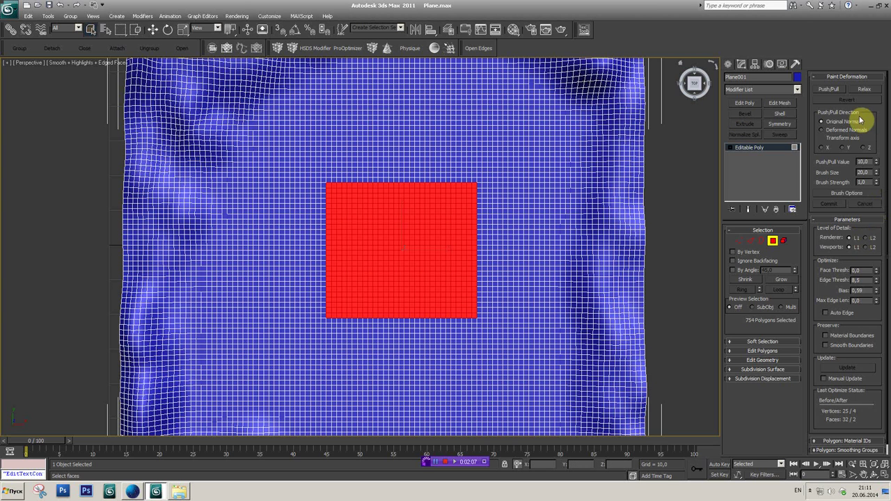
- Detach the selected faces with Edit Geometry > Detach, accepting the dialog
click(843, 78)
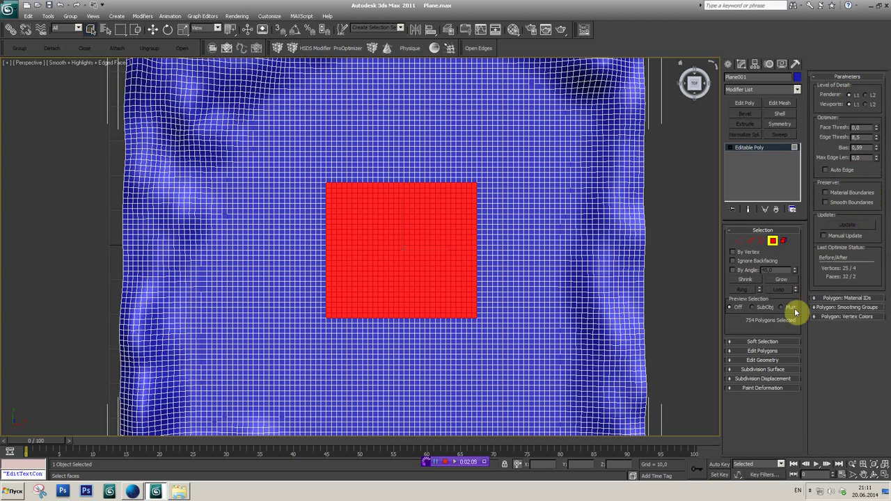
click(764, 351)
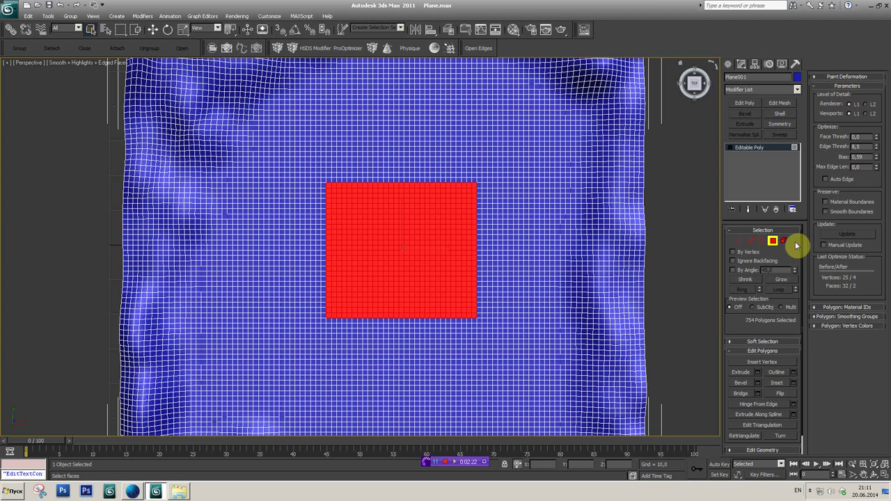
click(761, 451)
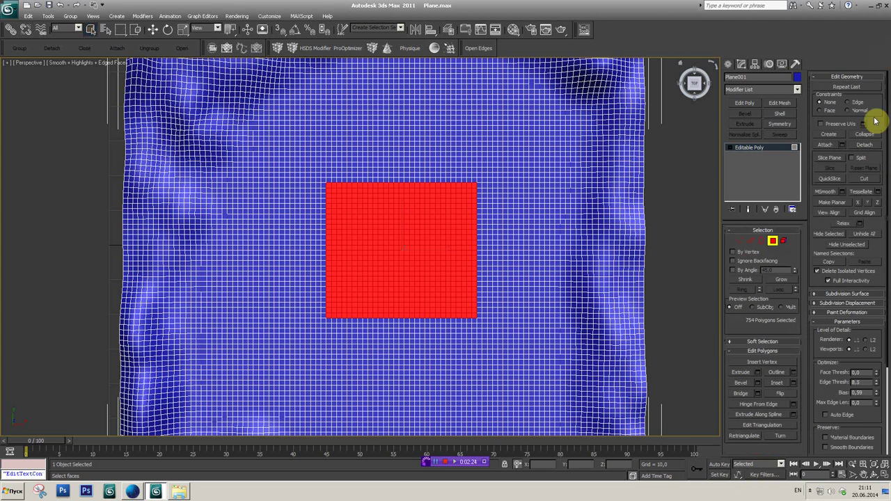
click(864, 144)
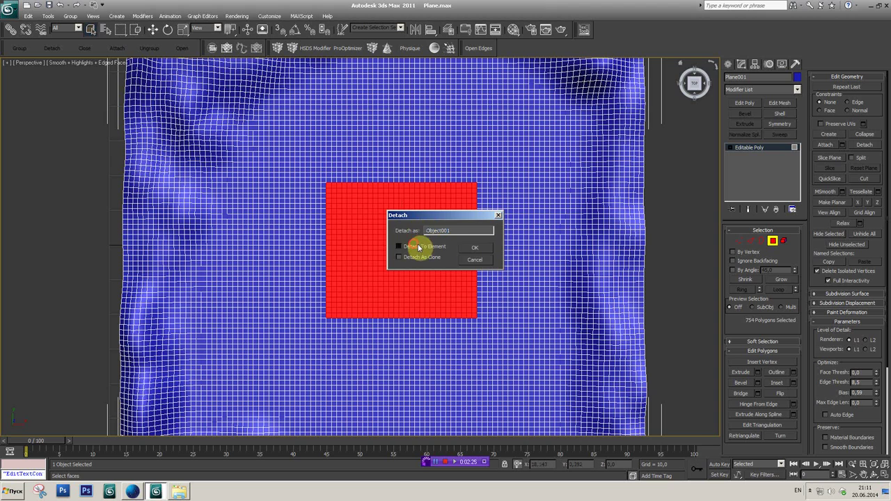
click(473, 249)
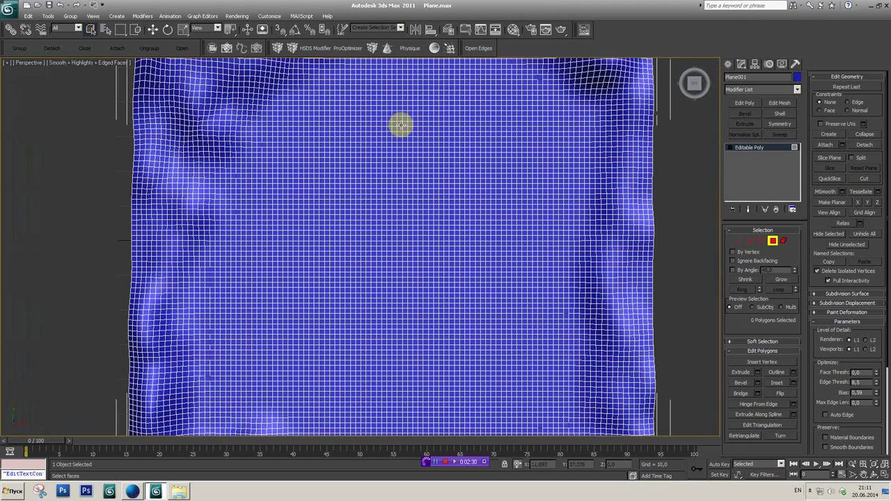
- Turn on the Open Edges display and inspect polygons at the detached square's corner
click(479, 48)
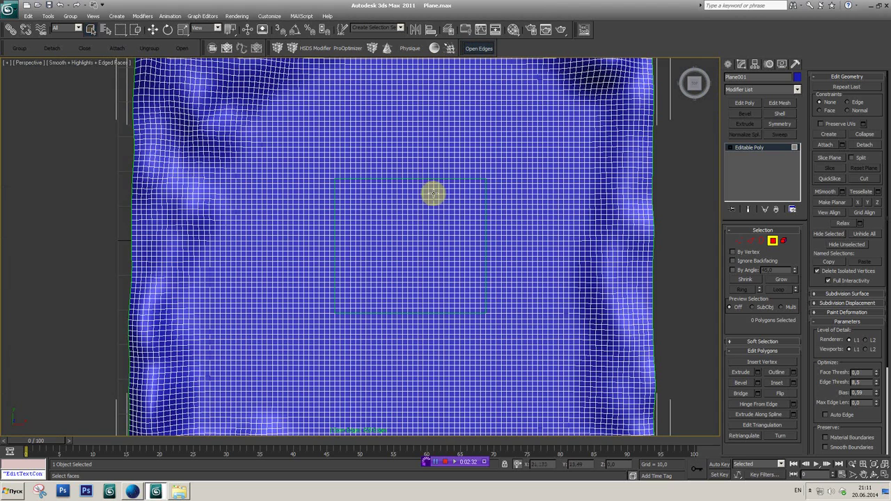
key(F4)
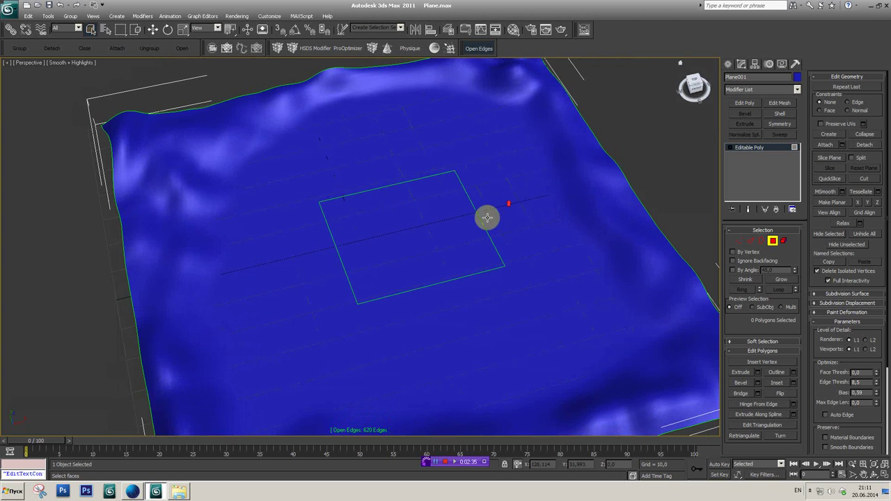
scroll(487, 215, up, 5)
mouse_move(525, 135)
middle_down()
mouse_move(411, 204)
mouse_move(424, 237)
mouse_move(377, 200)
mouse_move(342, 141)
mouse_move(370, 209)
mouse_move(378, 185)
mouse_move(394, 201)
mouse_move(477, 211)
middle_up()
key(F4)
key(F4)
click(489, 181)
click(492, 260)
- In Vertex mode, collapse pairs of overlapping border vertices at the square's corner
click(739, 241)
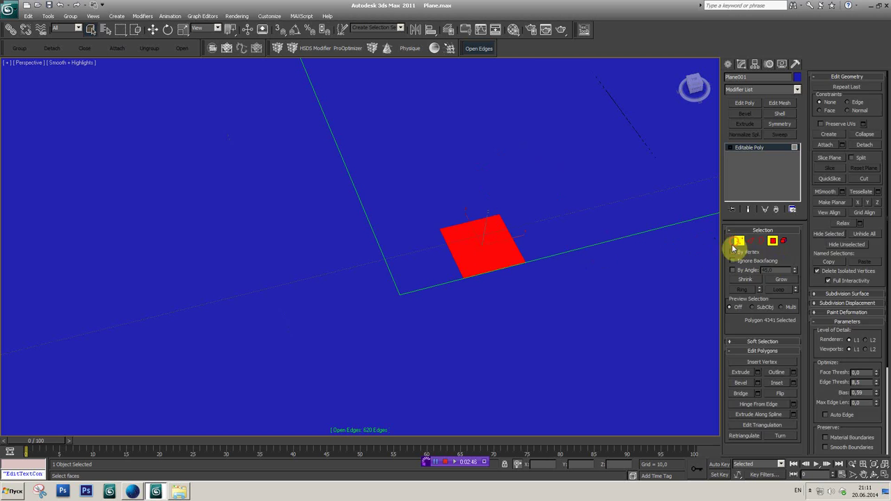
key(F4)
drag(447, 272, 492, 267)
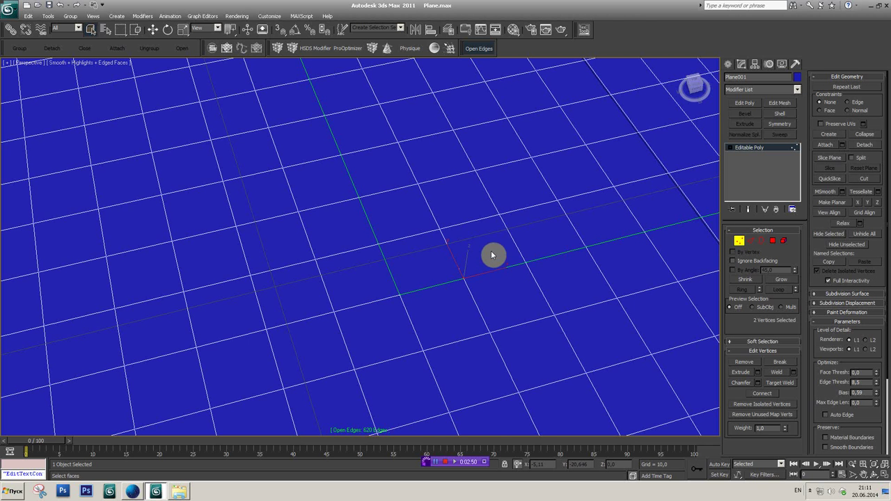
click(876, 145)
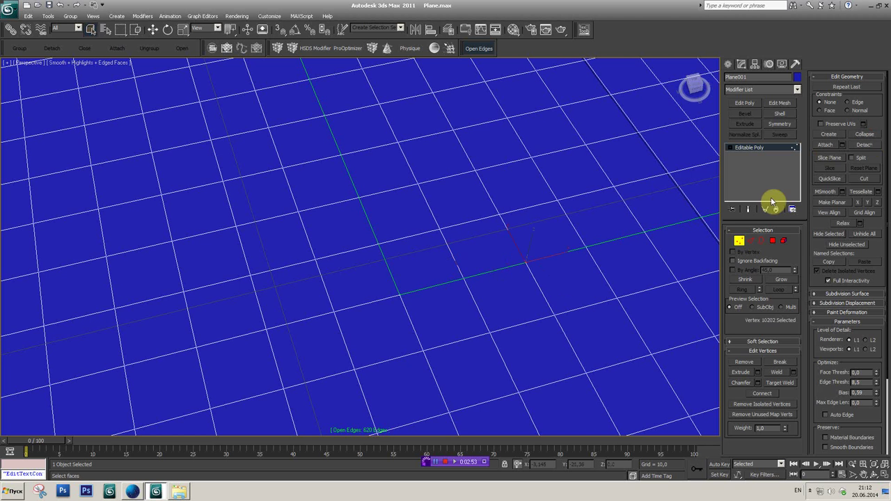
click(868, 135)
click(591, 253)
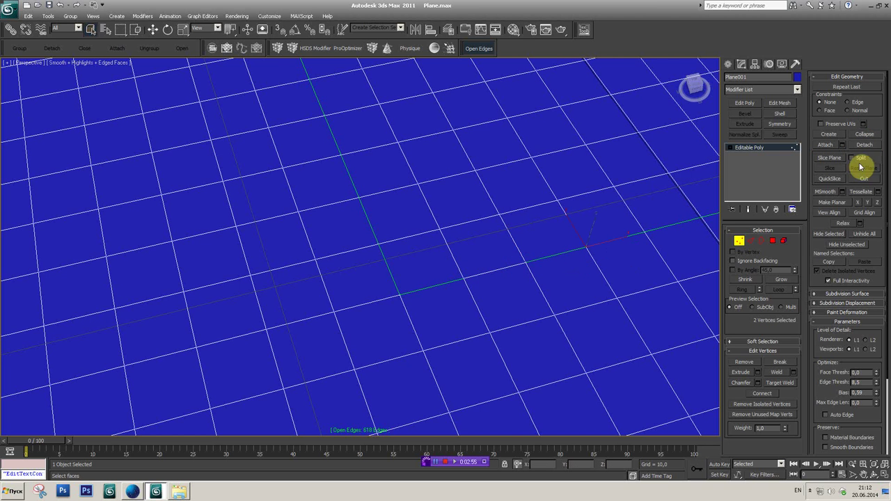
click(867, 136)
scroll(548, 238, up, 5)
mouse_move(551, 225)
middle_down()
mouse_move(458, 261)
mouse_move(433, 234)
middle_up()
click(362, 228)
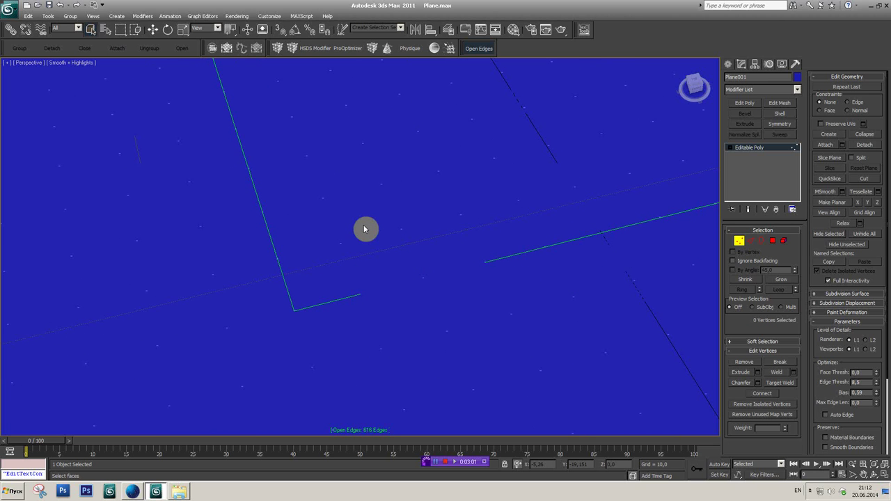
middle_drag(519, 265, 427, 261)
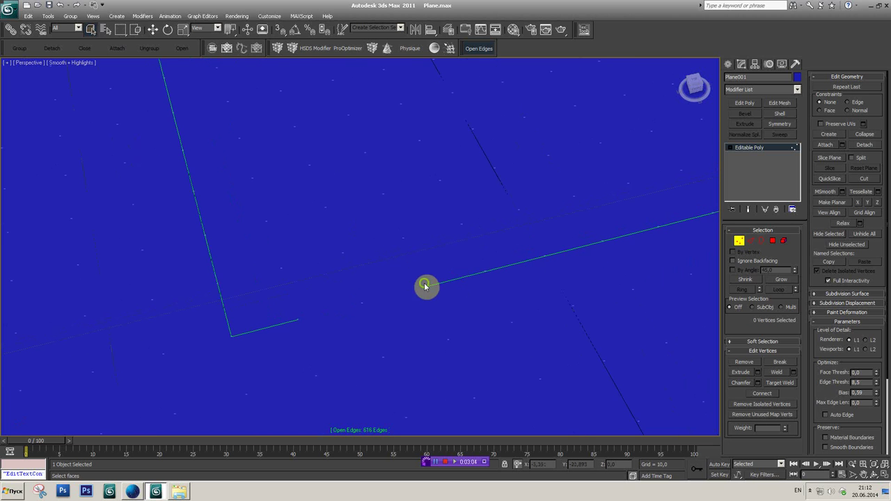
scroll(428, 261, up, 3)
mouse_move(564, 258)
middle_down()
mouse_move(411, 284)
mouse_move(471, 271)
middle_up()
scroll(466, 264, down, 2)
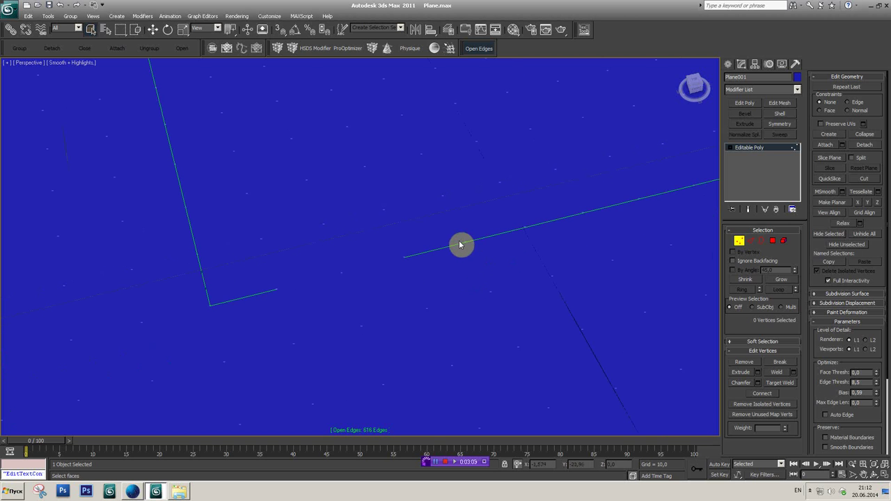
- Test-move a corner polygon to confirm it is separate, then cancel the move
click(772, 242)
click(456, 272)
click(446, 271)
click(153, 29)
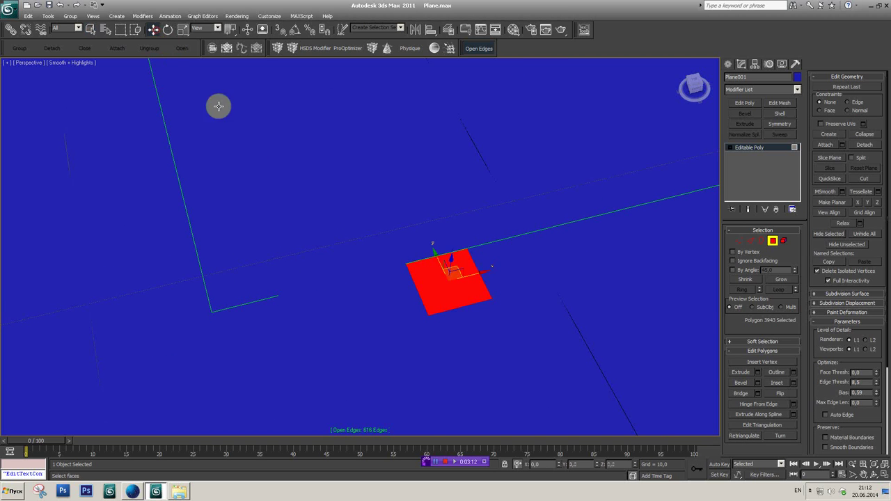
drag(452, 258, 448, 270)
right_click(447, 281)
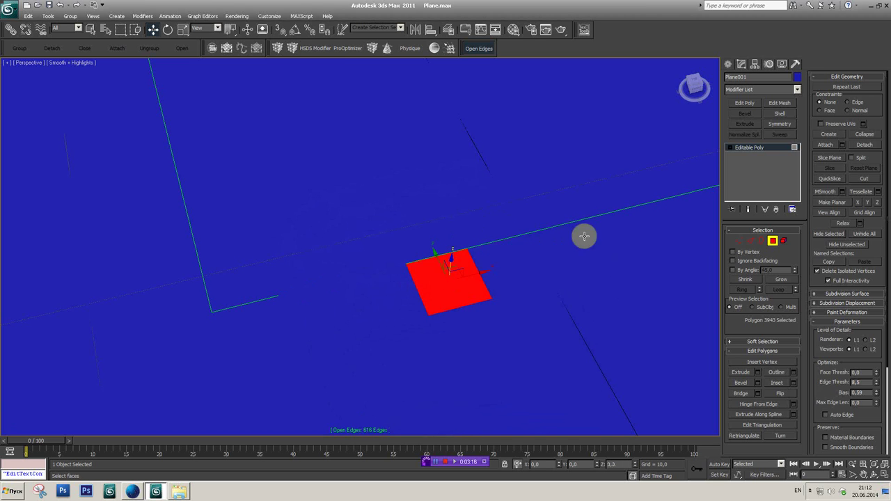
- Collapse the 20 vertices along the square's edge, then undo the bad collapse
click(740, 242)
scroll(432, 229, down, 1)
scroll(380, 219, down, 3)
drag(376, 218, 580, 280)
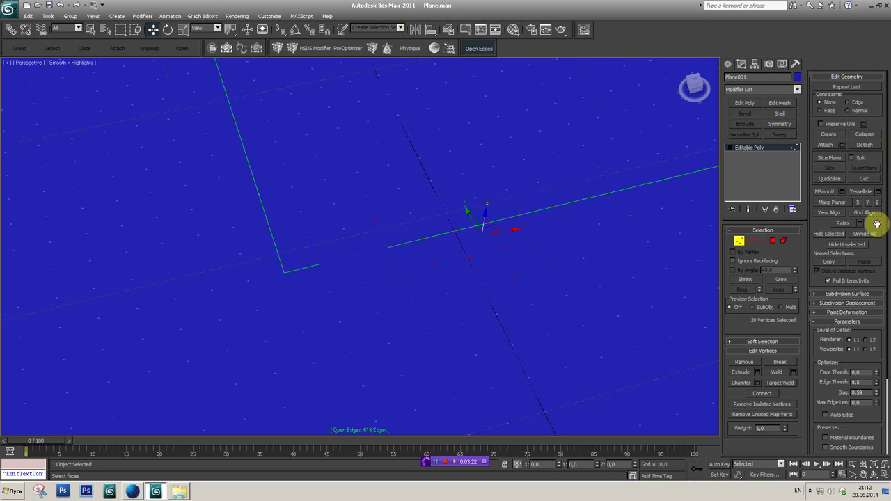
mouse_move(537, 210)
alt+middle_down()
mouse_move(553, 234)
mouse_move(452, 232)
mouse_move(508, 230)
alt+middle_up()
click(869, 137)
key(F4)
key(ctrl+z)
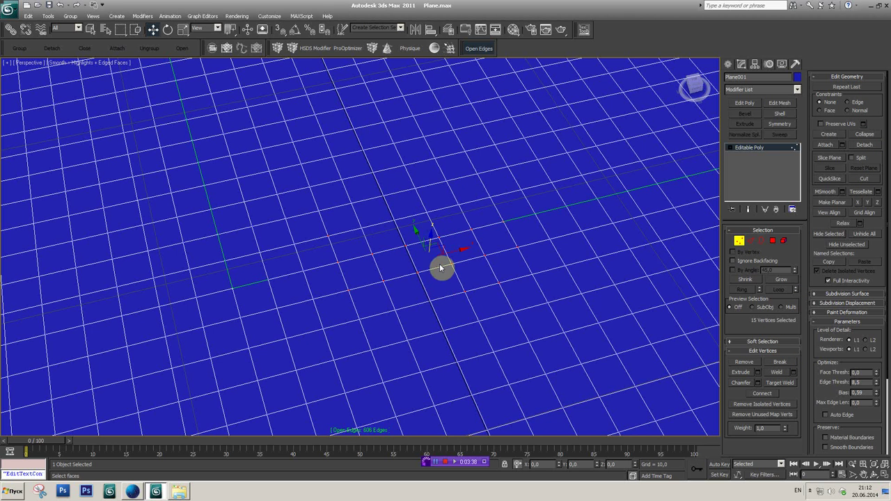
- Hide the grid, clear the vertex selection and review the plane's open edges
key(g)
mouse_move(472, 230)
middle_down()
mouse_move(509, 210)
mouse_move(413, 240)
middle_up()
click(413, 222)
click(481, 48)
alt+middle_drag(438, 199, 478, 74)
click(480, 49)
mouse_move(413, 185)
alt+middle_down()
mouse_move(432, 183)
mouse_move(453, 224)
mouse_move(566, 154)
alt+middle_up()
scroll(451, 213, up, 5)
scroll(451, 213, down, 5)
key(F4)
drag(697, 87, 676, 133)
key(F4)
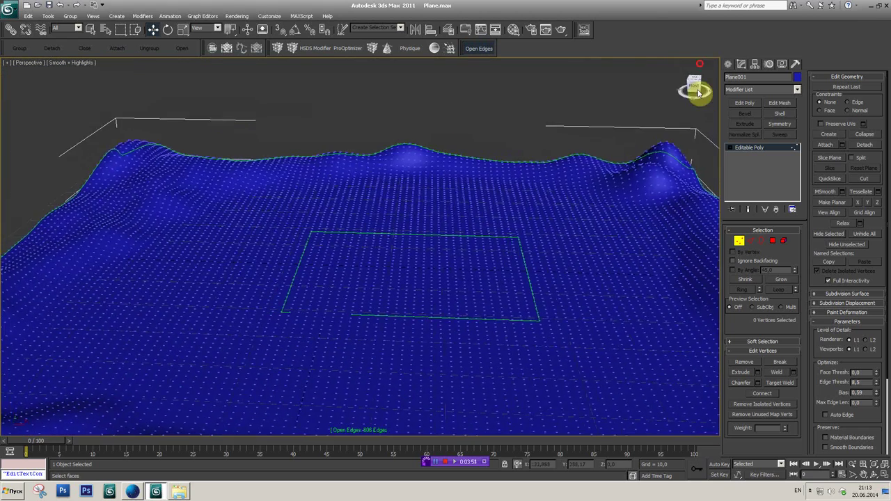
alt+middle_drag(513, 209, 712, 148)
- Exit Vertex mode and load a recent file, declining to save Plane.max
click(743, 149)
scroll(529, 181, down, 5)
click(11, 14)
click(91, 166)
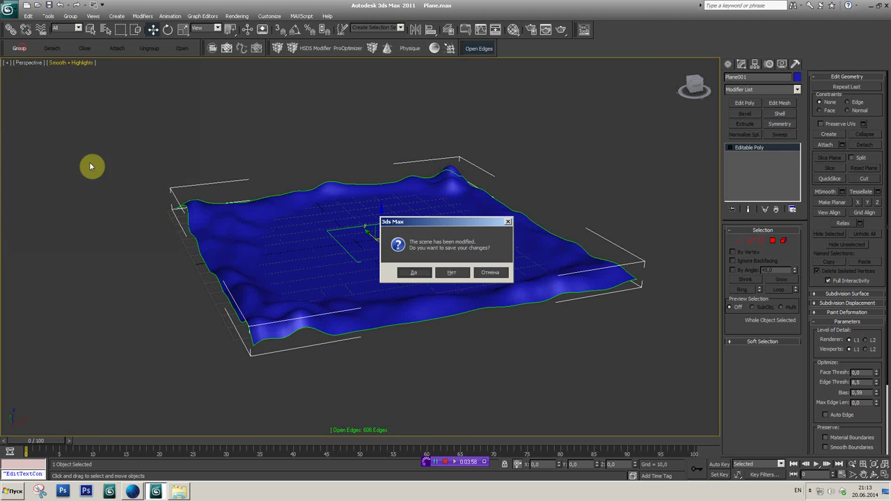
click(456, 272)
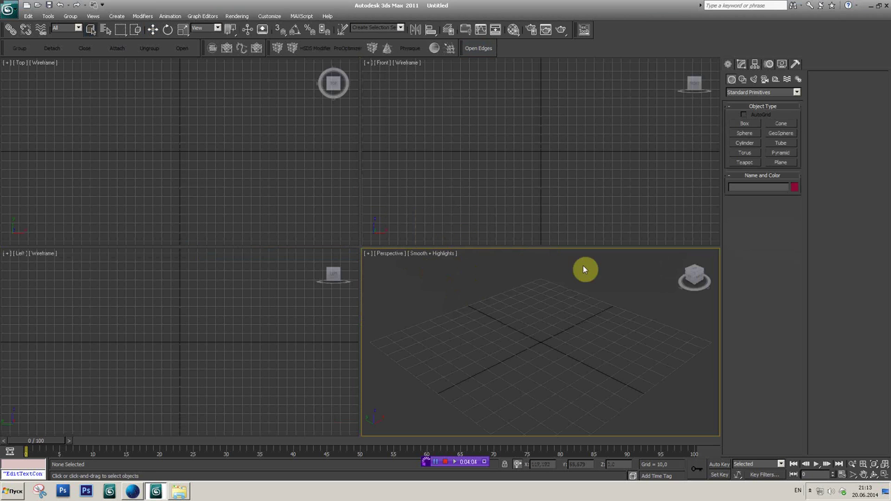
- Draw Box001 in the Front viewport, about 65,455 by 258,182 with height -22,338
mouse_move(453, 326)
alt+middle_down()
mouse_move(547, 300)
mouse_move(509, 295)
alt+middle_up()
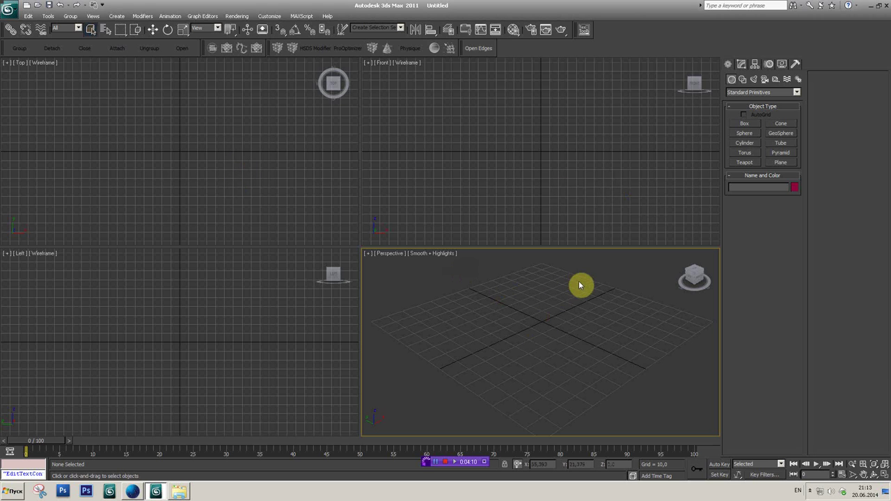
click(743, 121)
drag(99, 116, 278, 148)
right_click(278, 148)
mouse_move(430, 92)
mouse_down()
mouse_move(647, 132)
mouse_move(658, 150)
mouse_up()
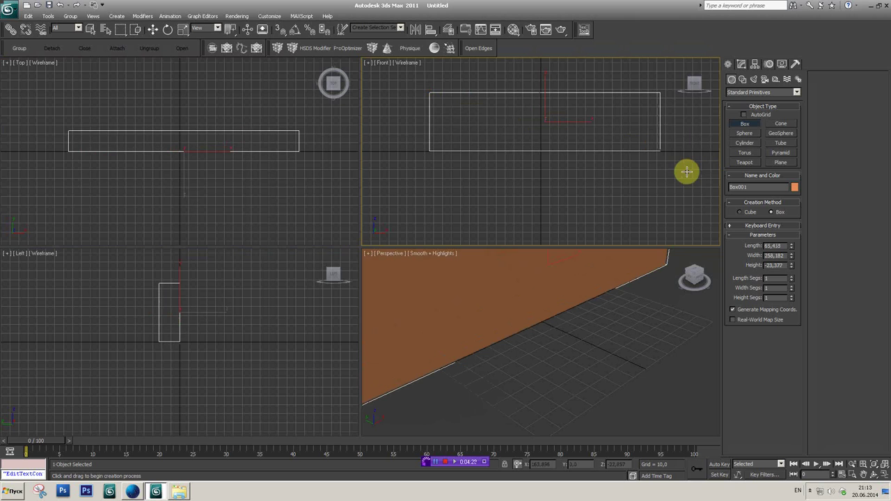
click(592, 314)
alt+middle_drag(593, 314, 622, 344)
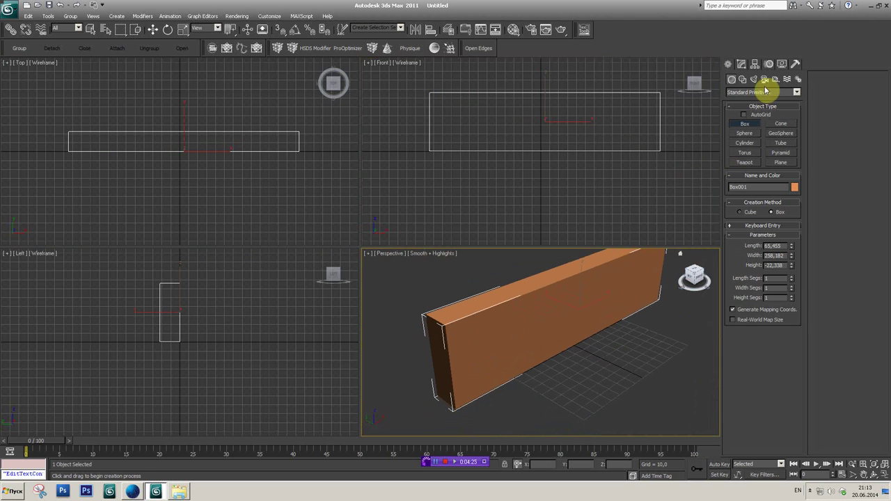
- Resize Box001 to 18,982 by 253,018, height -18,987, with 26 width segments
click(742, 64)
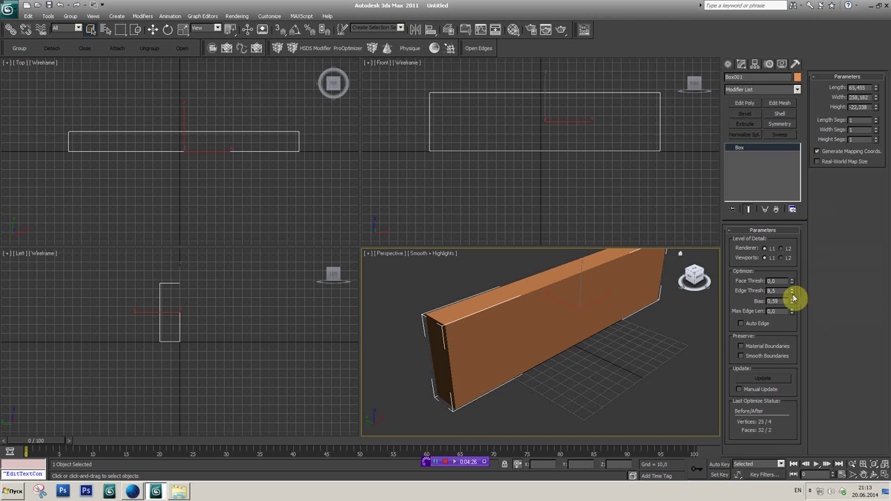
mouse_move(879, 102)
mouse_down()
mouse_move(877, 93)
mouse_move(879, 118)
mouse_up()
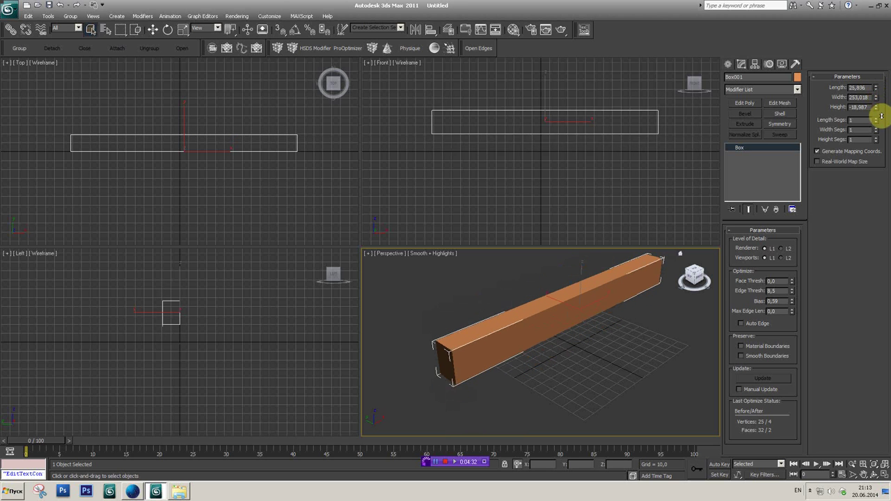
middle_drag(601, 286, 606, 292)
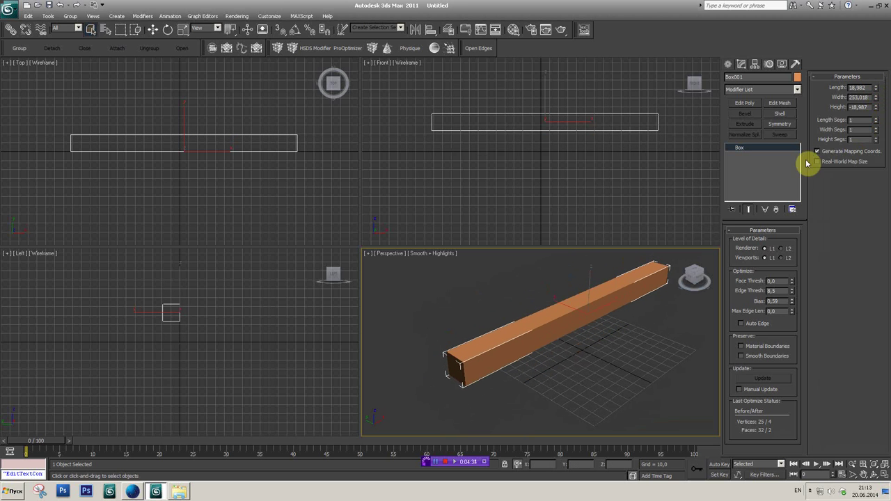
key(F4)
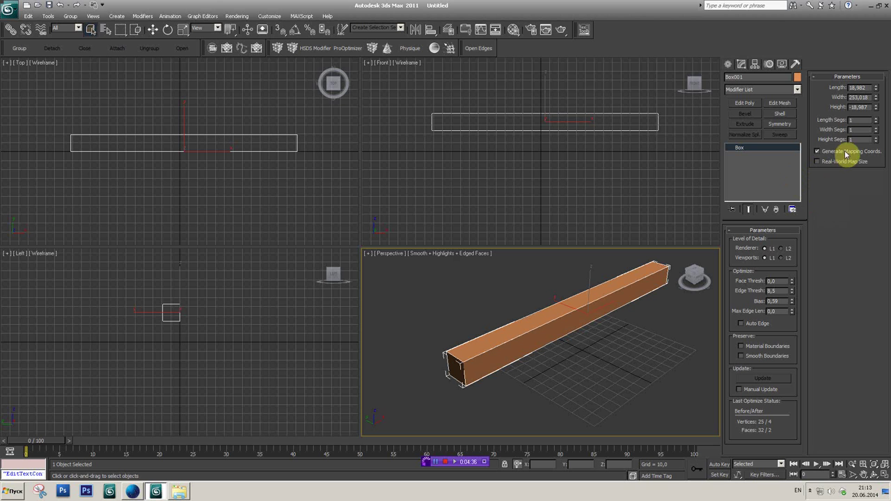
drag(878, 132, 872, 10)
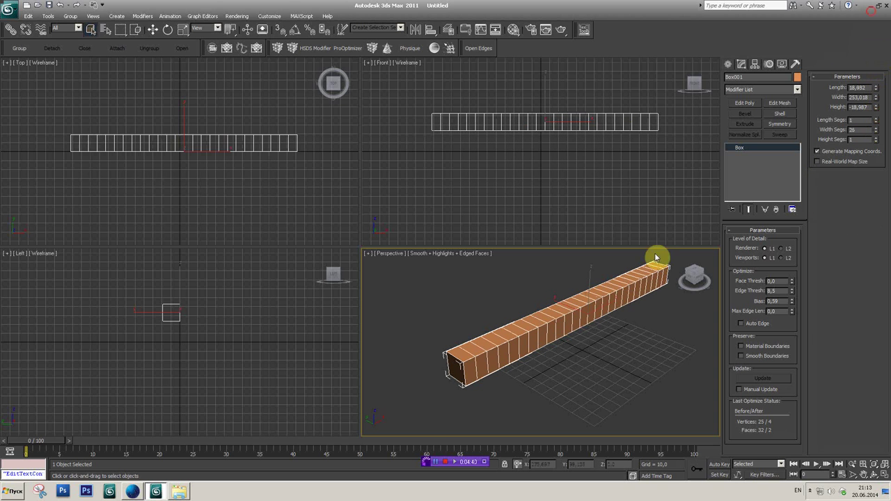
key(alt+w)
scroll(592, 209, down, 2)
scroll(670, 162, up, 2)
- Add a Bend modifier to the box with Bend Axis X and Direction 90
click(797, 90)
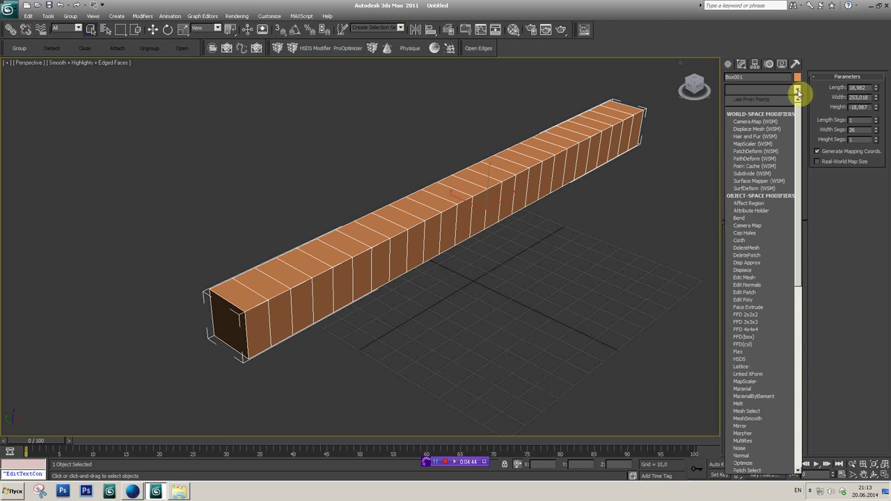
click(739, 218)
scroll(543, 233, down, 2)
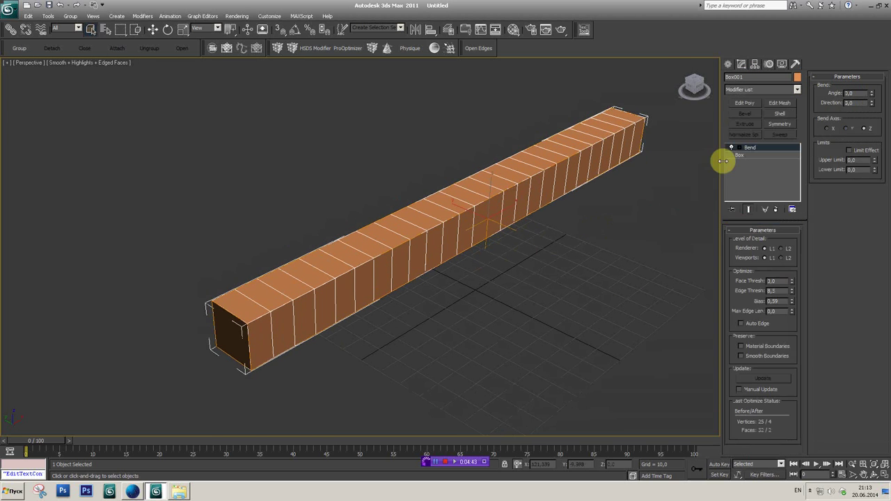
click(754, 154)
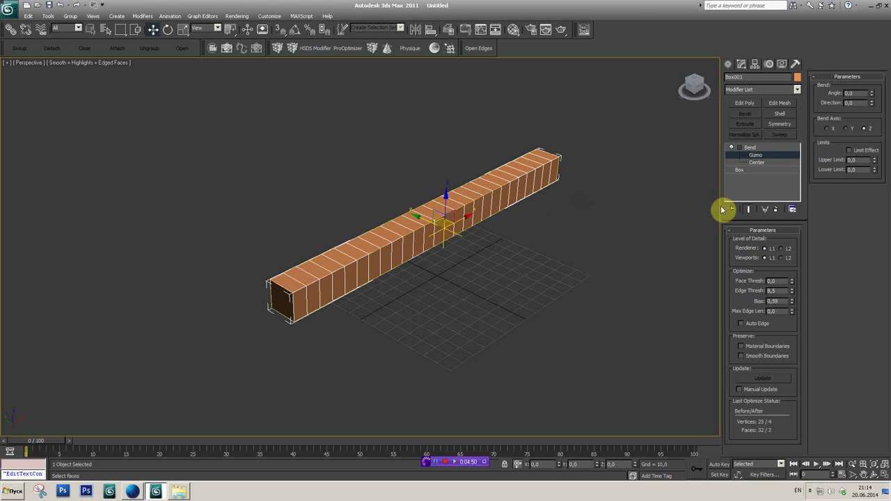
drag(873, 93, 871, 50)
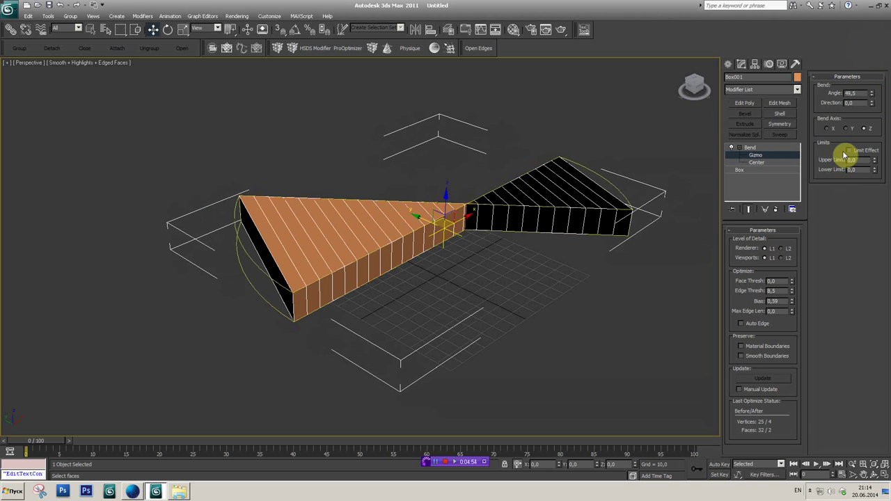
click(831, 129)
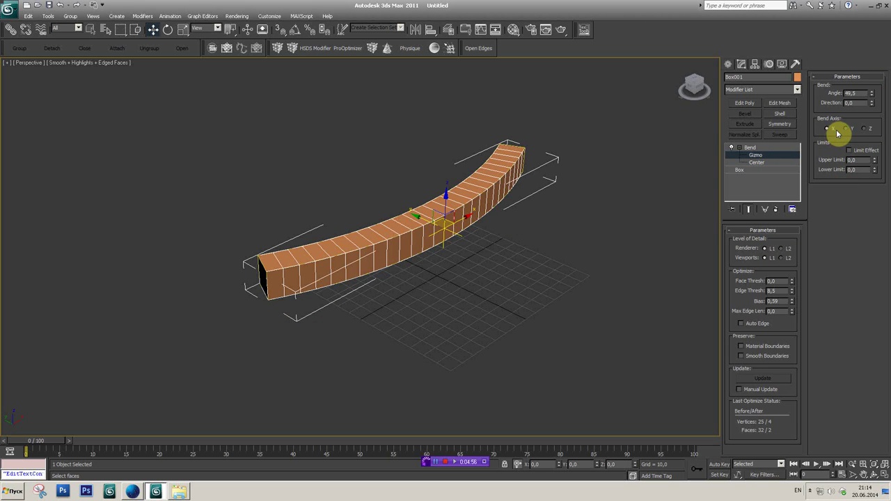
click(861, 103)
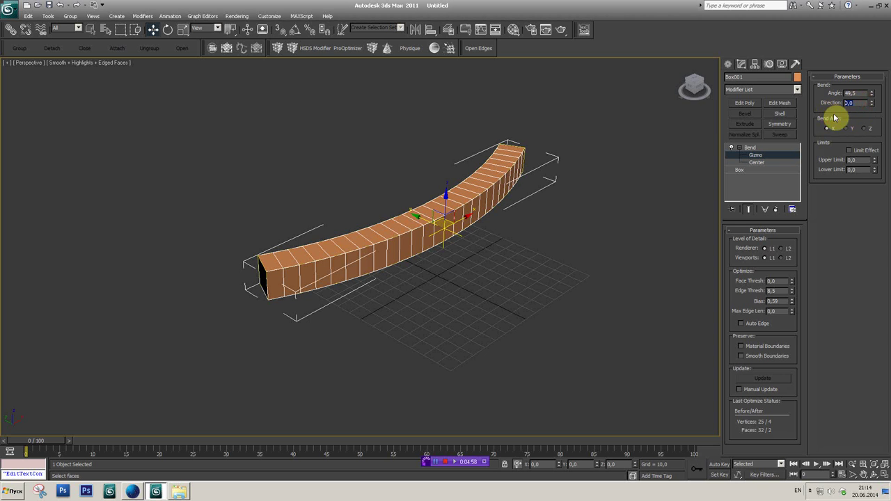
text(90)
key(Return)
- Set the bend angle to 179.5, checking the arch in the Front view
drag(699, 86, 703, 89)
click(704, 88)
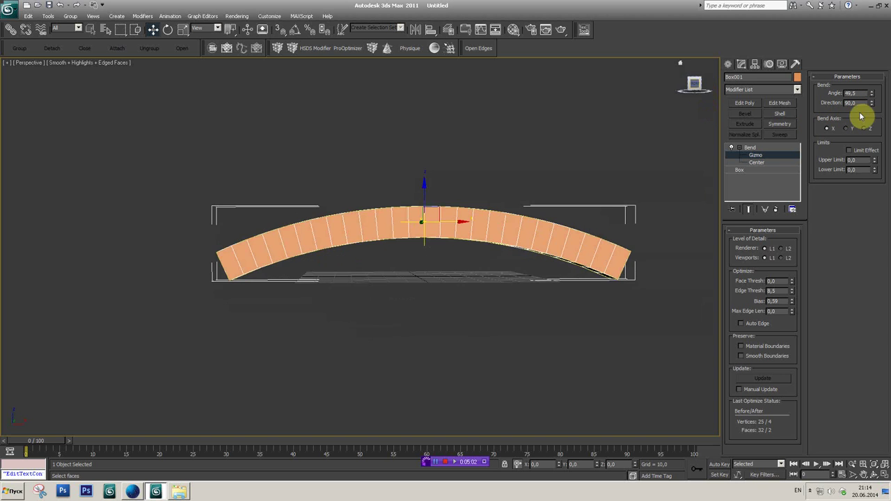
drag(872, 95, 836, 464)
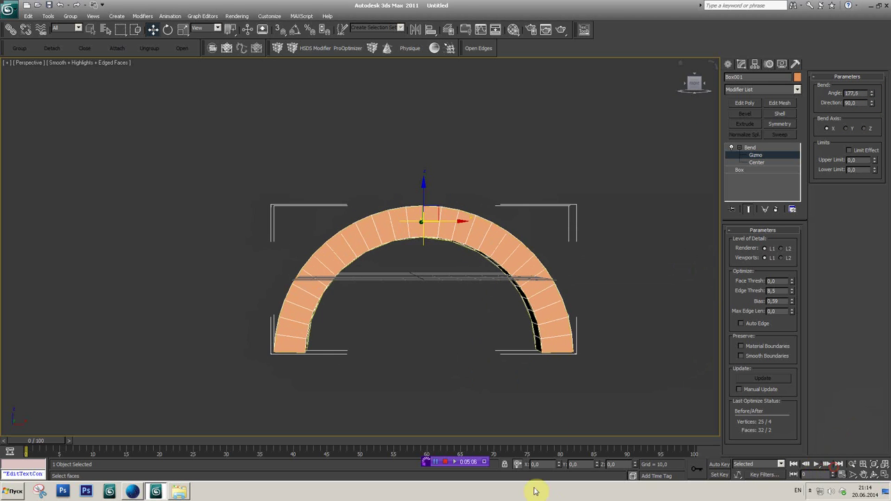
drag(835, 464, 522, 258)
key(alt+w)
click(533, 131)
key(alt+w)
scroll(511, 213, up, 2)
scroll(592, 225, up, 1)
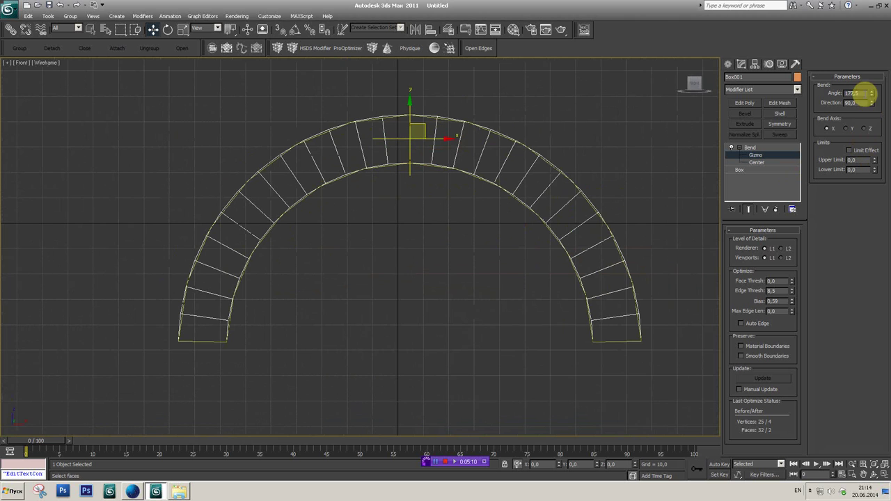
drag(873, 94, 870, 88)
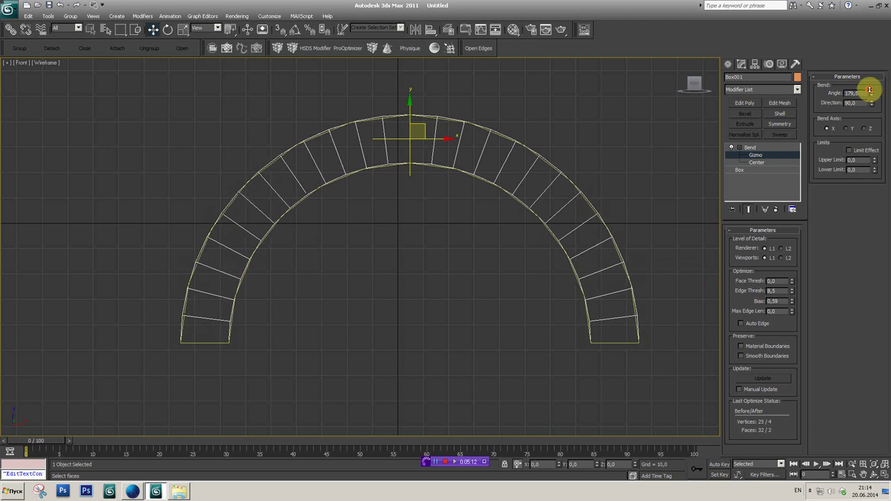
key(alt+w)
- Inspect the bent arch in a maximized Perspective view and start collapsing it
click(537, 353)
key(alt+w)
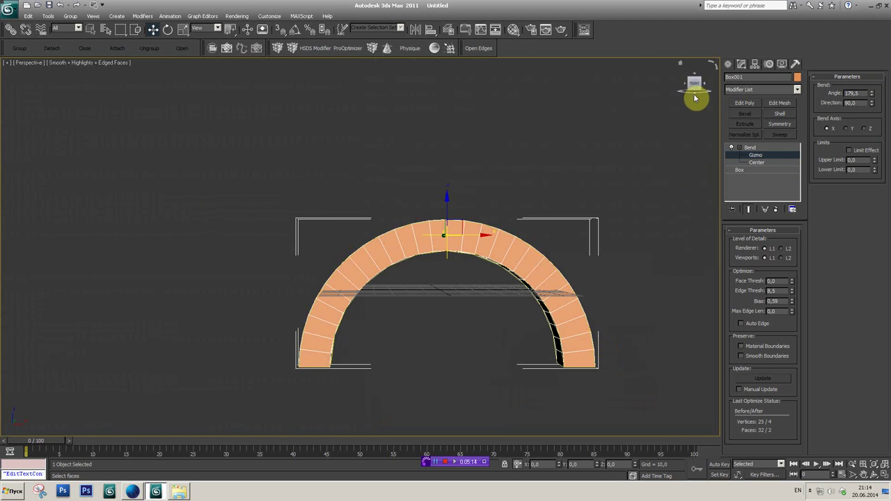
drag(702, 96, 483, 276)
scroll(433, 239, up, 5)
scroll(420, 256, down, 5)
middle_drag(420, 256, 444, 234)
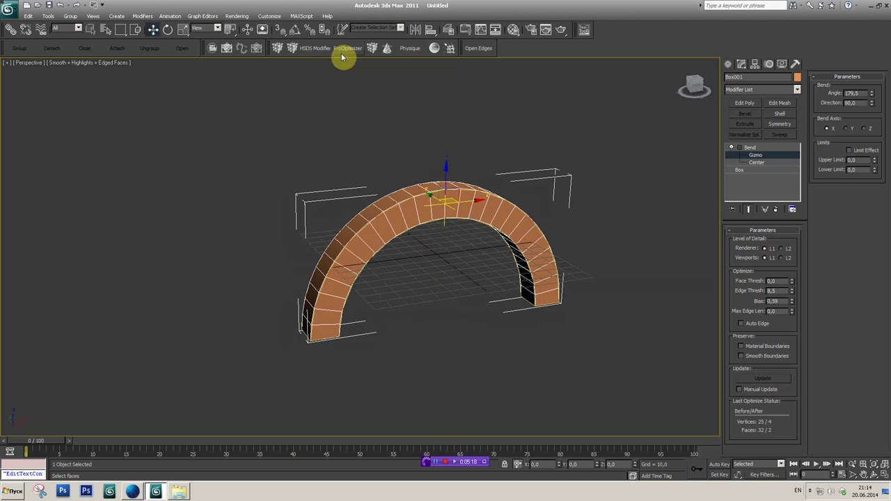
click(239, 50)
- Collapse the bent arch to an Editable Poly and frame it in the view
click(753, 231)
click(730, 240)
middle_drag(479, 246, 509, 278)
scroll(474, 240, up, 3)
scroll(474, 240, down, 2)
scroll(497, 250, up, 2)
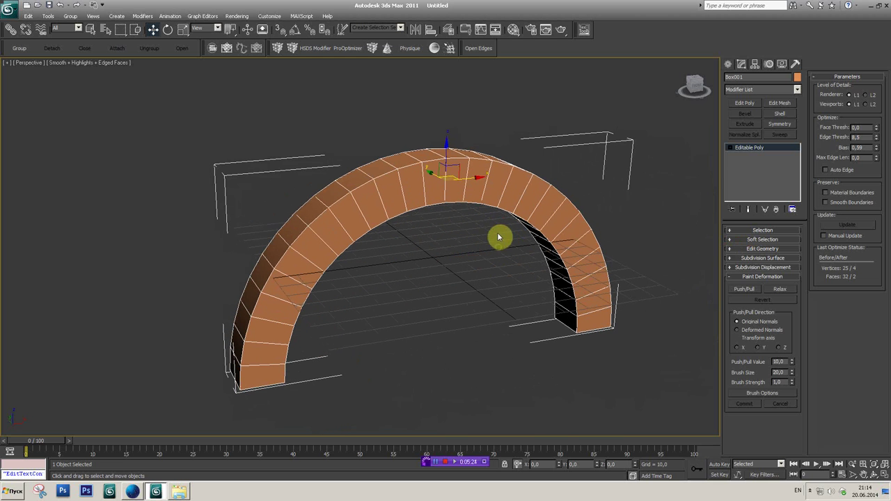
- In Polygon mode, select the whole strip of the arch's front-facing polygons
click(744, 240)
click(749, 243)
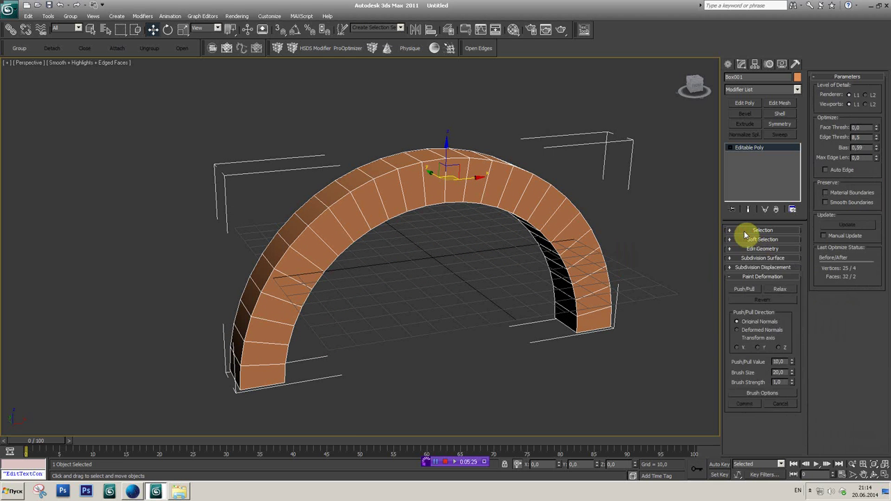
click(744, 230)
click(773, 240)
scroll(643, 300, down, 1)
scroll(487, 253, up, 1)
click(445, 200)
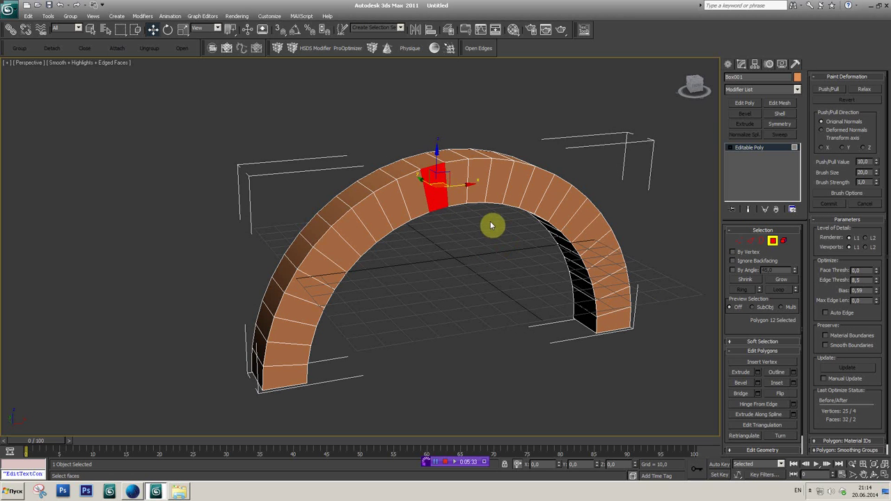
shift+click(419, 196)
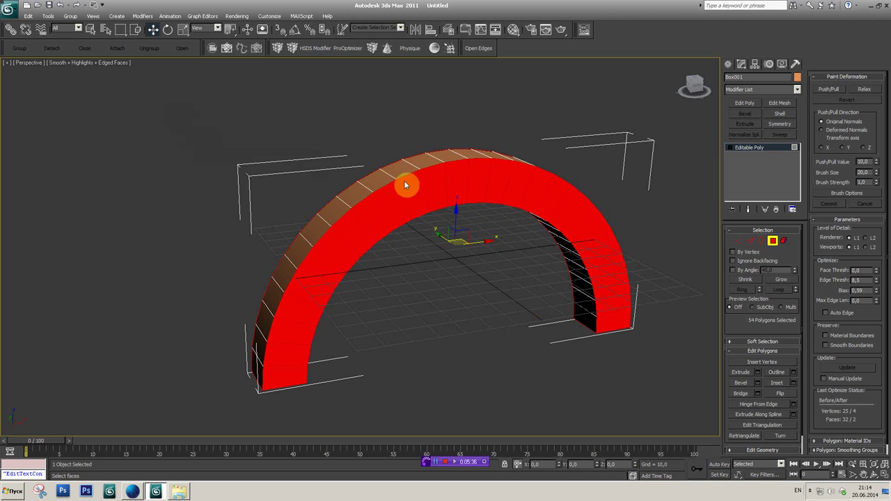
drag(695, 87, 698, 84)
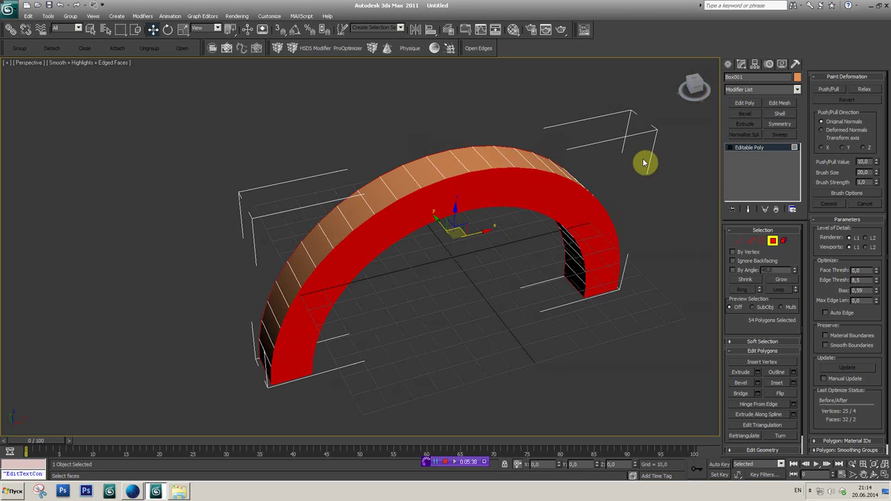
- In Edge mode, try ring selections of edges across the arch top
click(750, 241)
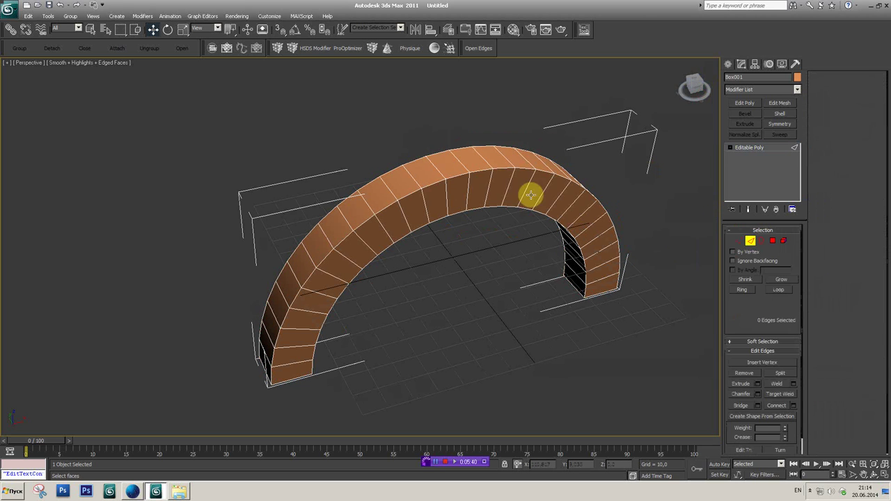
click(430, 169)
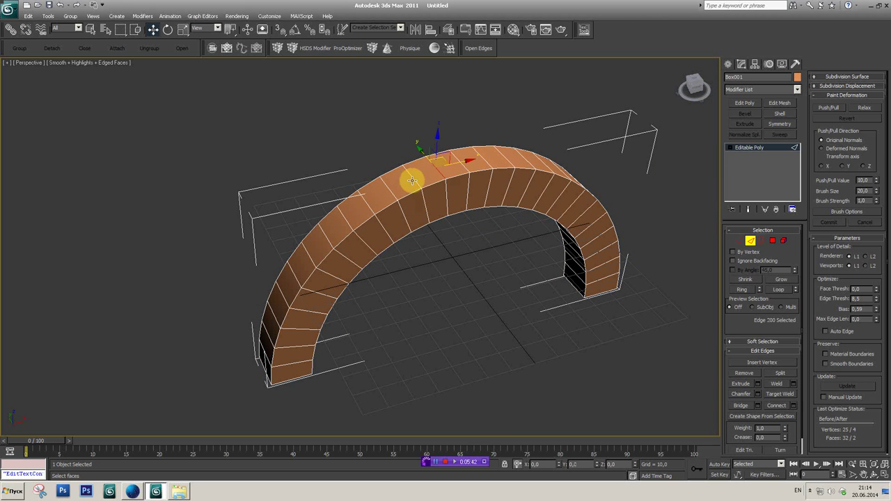
key(alt+r)
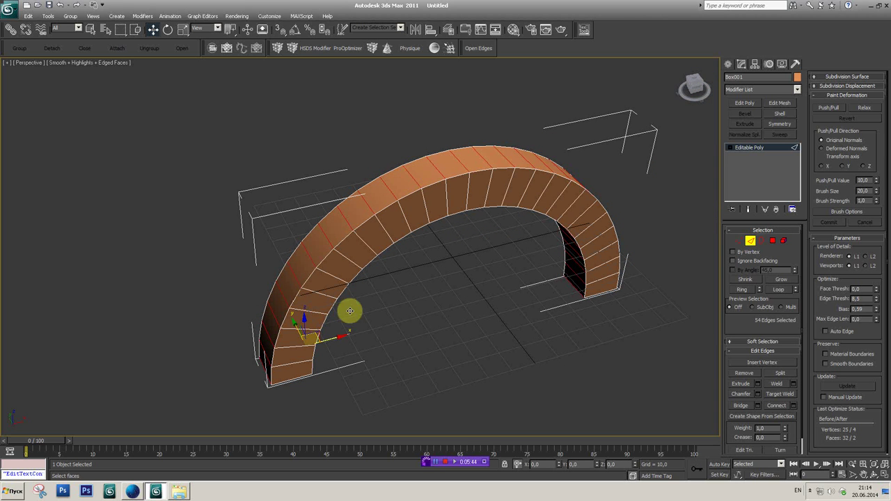
drag(699, 90, 686, 85)
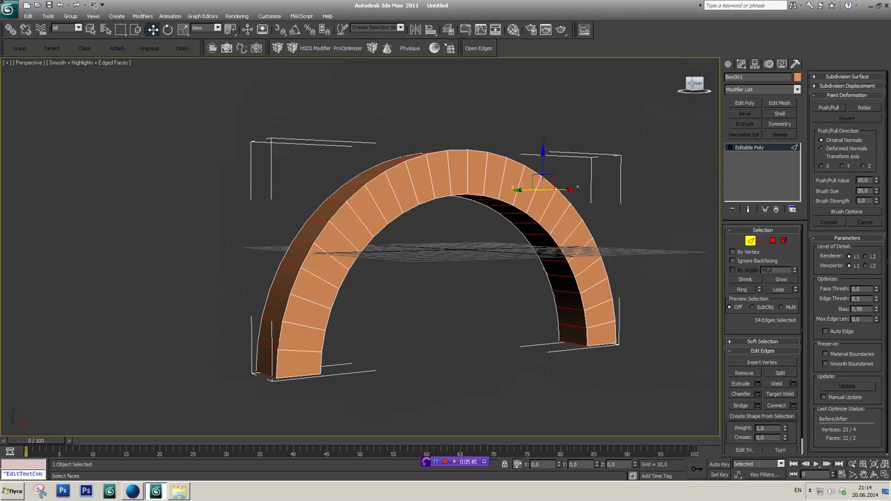
alt+middle_drag(648, 143, 491, 243)
scroll(491, 243, up, 4)
click(620, 183)
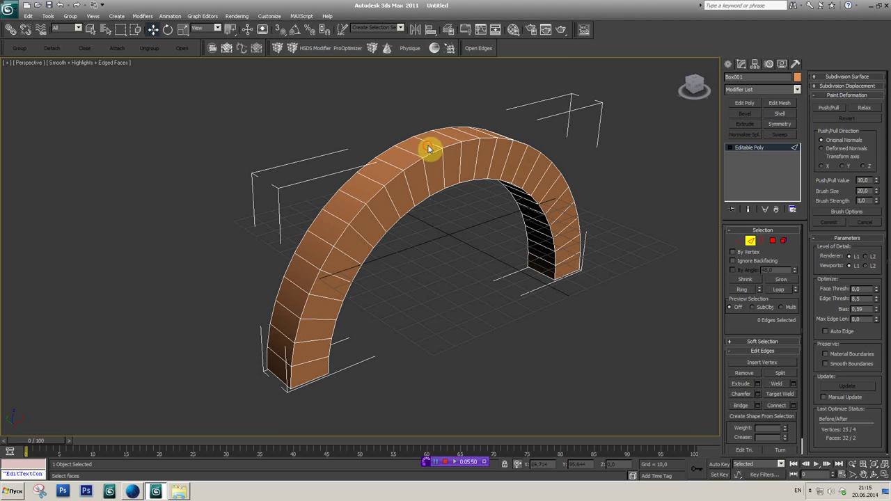
click(740, 262)
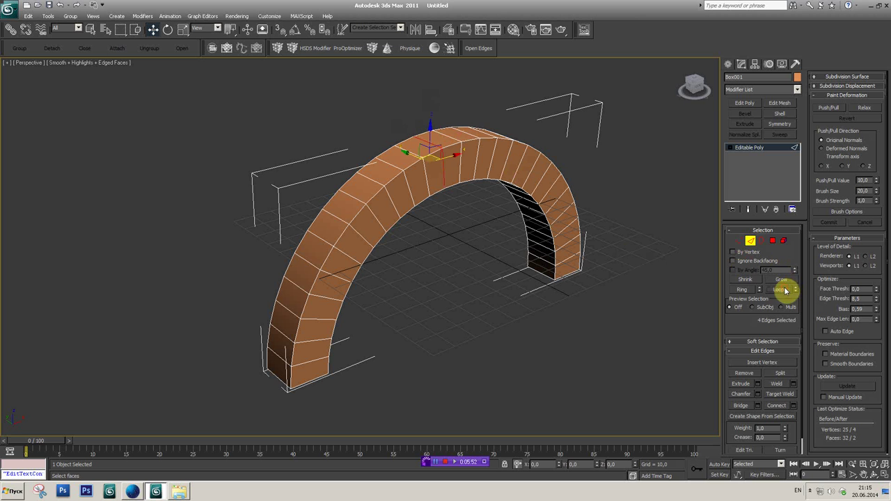
click(743, 290)
drag(694, 87, 665, 177)
- Try double-click edge loop selections along the arch, then clear the selection
click(664, 177)
scroll(412, 167, up, 3)
scroll(443, 185, down, 3)
click(441, 183)
double_click(409, 188)
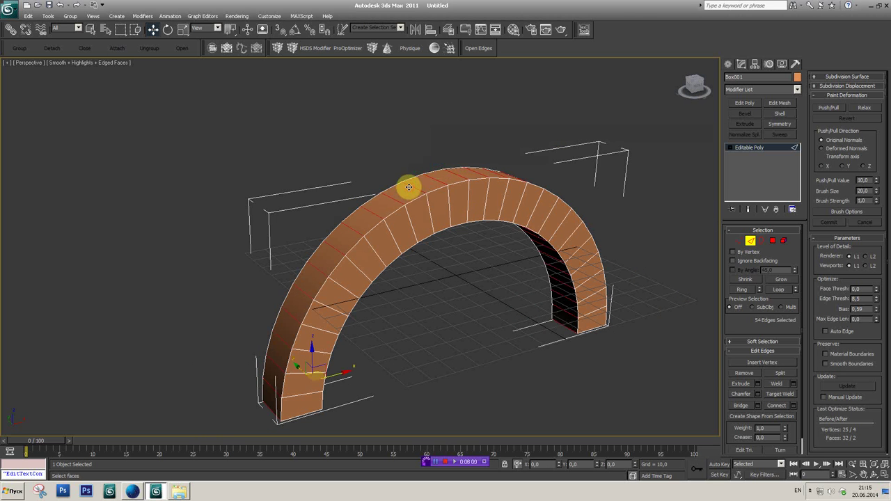
click(457, 181)
double_click(437, 180)
double_click(567, 219)
double_click(463, 212)
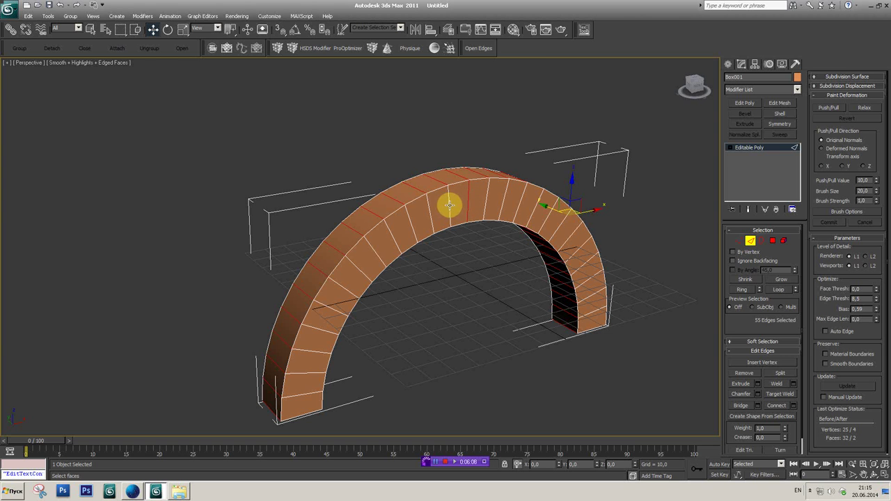
click(448, 207)
alt+click(450, 204)
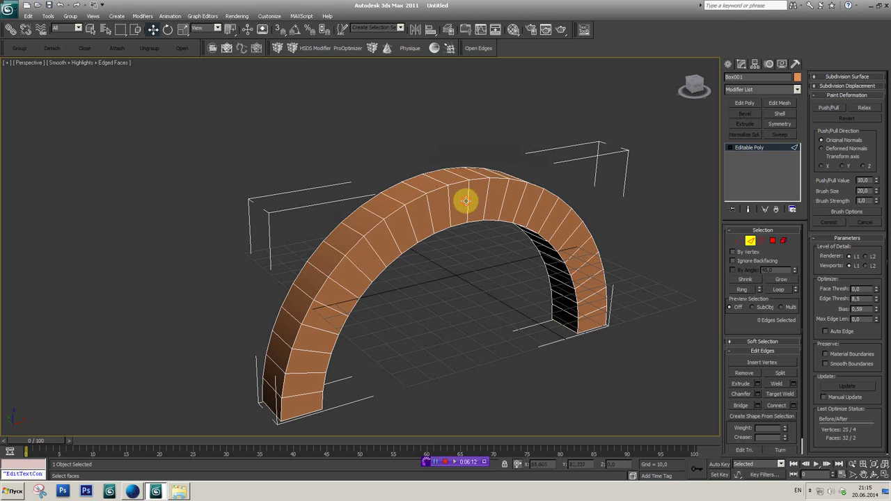
double_click(450, 206)
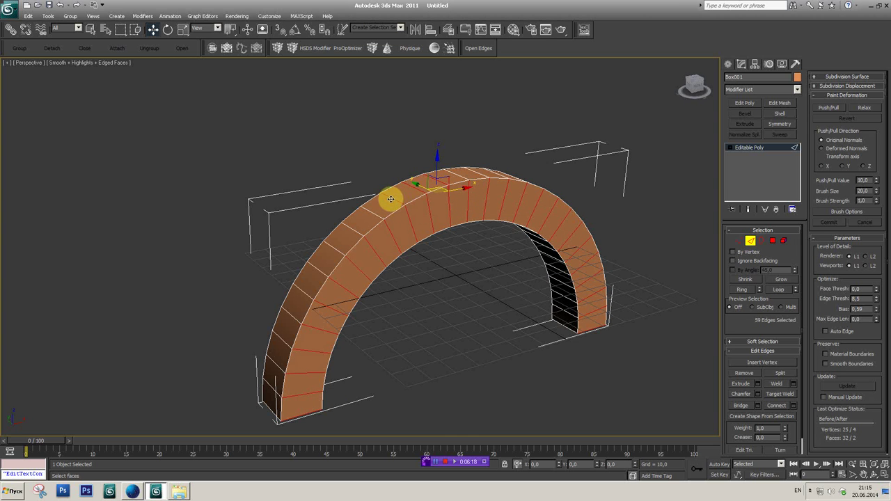
key(ctrl+d)
- Move the arch straight up in the Front view so it sits above the grid
alt+middle_drag(613, 244, 636, 213)
key(alt+w)
click(578, 199)
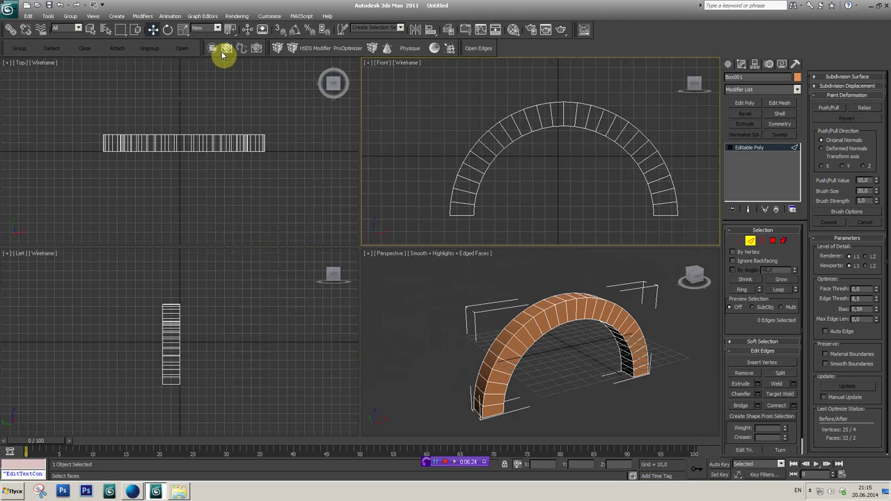
click(728, 64)
drag(565, 108, 565, 86)
click(555, 304)
key(alt+w)
click(698, 86)
- Return to Polygon mode and turn on By Angle selection with a 45 threshold
click(740, 64)
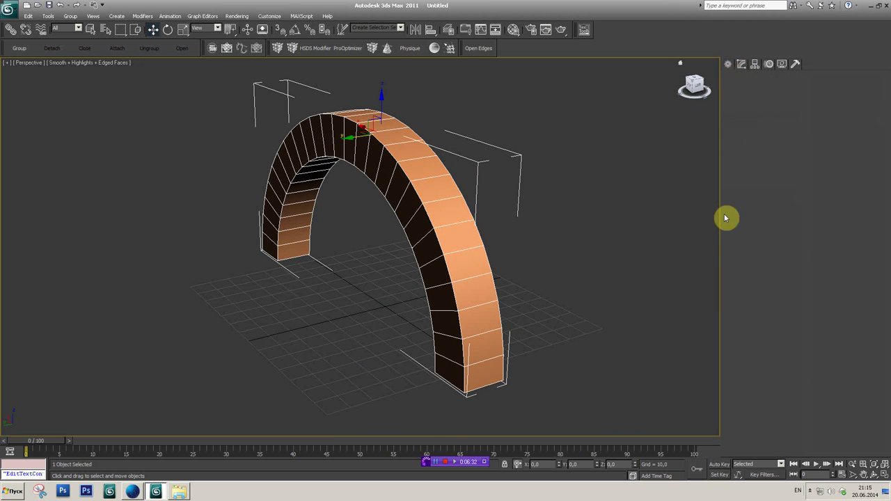
click(738, 240)
click(742, 239)
click(746, 230)
click(772, 240)
click(732, 270)
click(321, 274)
- Test By Angle polygon selections on the arch's inner and outer faces, then clear them
click(412, 216)
alt+middle_drag(390, 235, 400, 203)
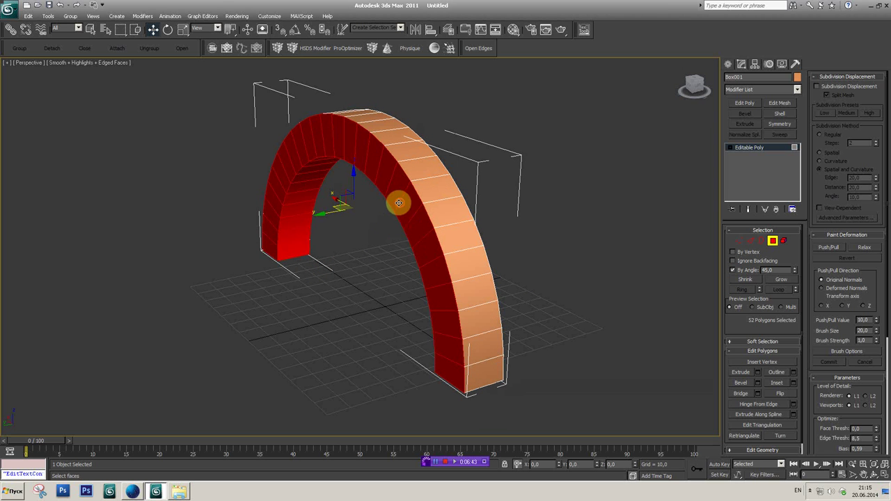
click(400, 202)
click(405, 206)
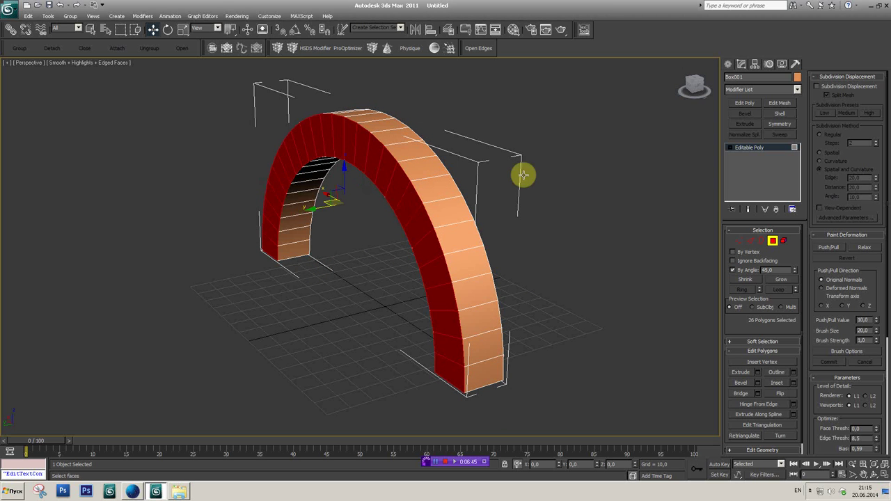
drag(698, 87, 668, 112)
click(638, 163)
scroll(548, 243, up, 5)
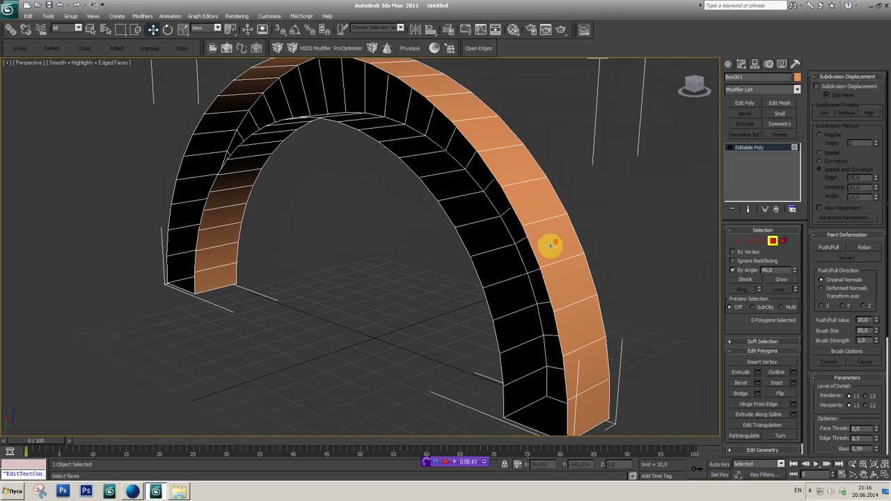
- In Edge mode, select the full edge loop running around the arch
click(750, 241)
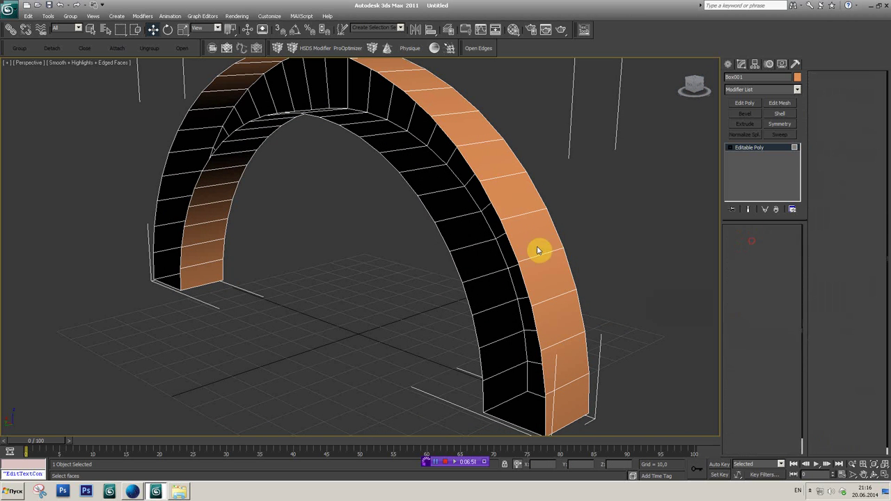
click(495, 207)
double_click(509, 240)
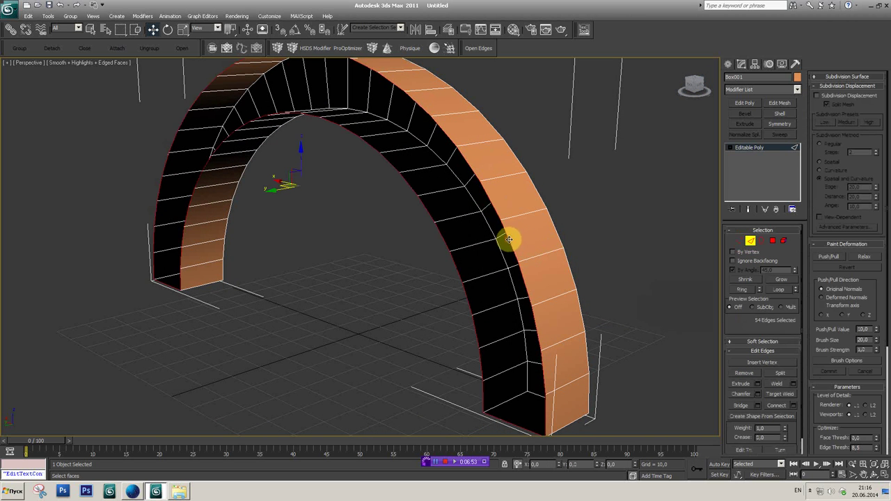
alt+middle_drag(423, 252, 417, 244)
key(alt+w)
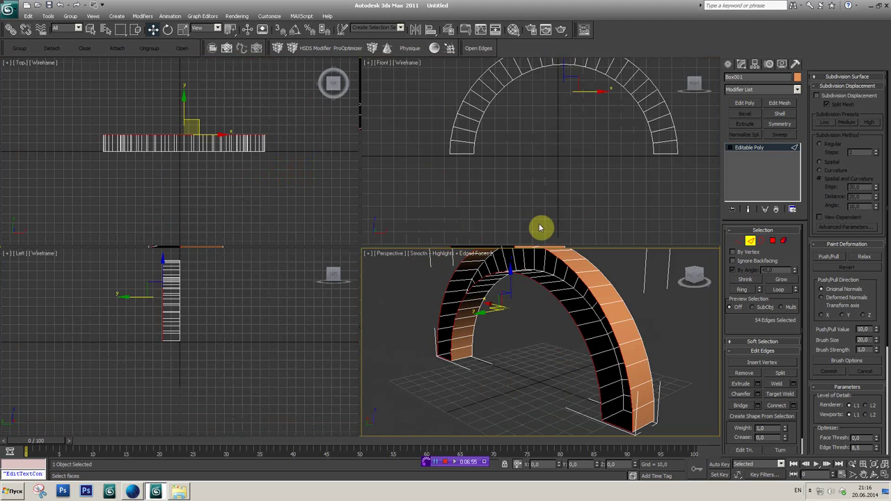
middle_drag(555, 183, 543, 202)
- Deselect unwanted edges with circular selection regions in the Front view
click(91, 29)
drag(121, 29, 121, 64)
middle_drag(533, 155, 530, 167)
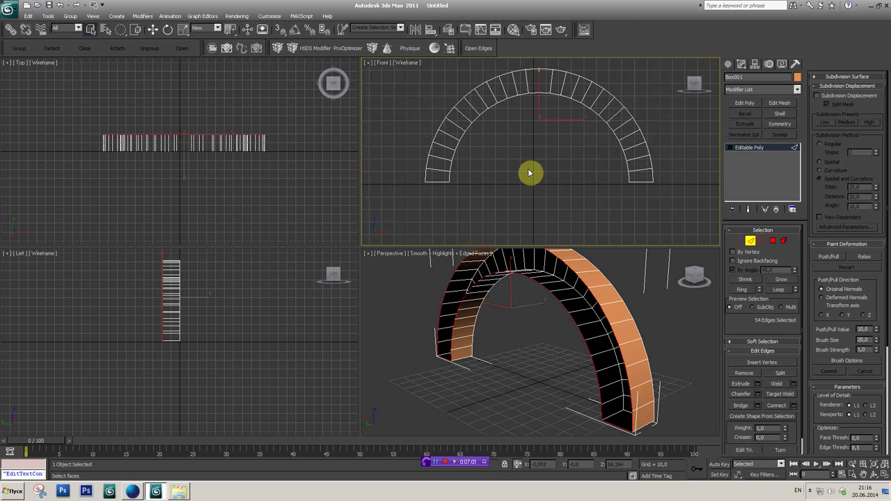
click(589, 100)
mouse_move(550, 181)
mouse_down()
mouse_move(582, 111)
mouse_move(577, 90)
mouse_up()
drag(542, 157, 545, 89)
- Scale the selected outer edge loop outward in the Front view to widen the arch
right_click(527, 360)
key(alt+w)
mouse_move(510, 307)
alt+middle_down()
mouse_move(370, 119)
mouse_move(420, 253)
alt+middle_up()
key(alt+w)
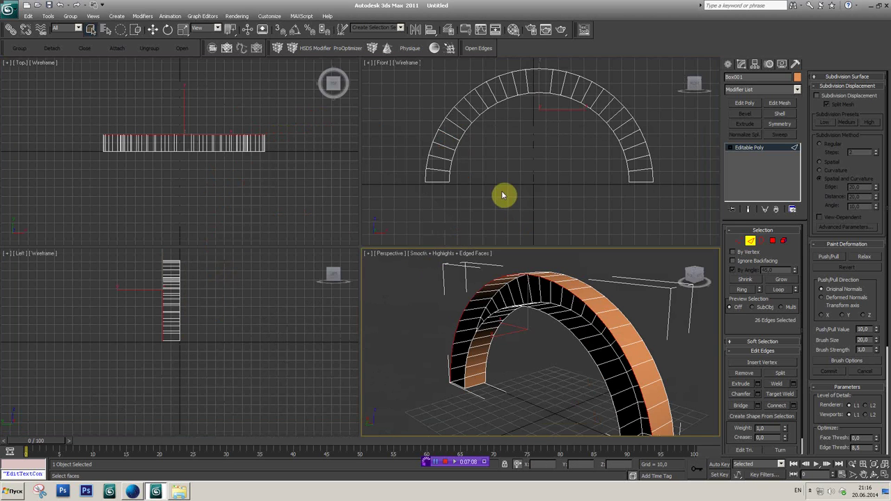
click(197, 28)
click(184, 29)
mouse_move(471, 123)
middle_down()
mouse_move(529, 182)
mouse_move(549, 133)
middle_up()
scroll(529, 183, down, 2)
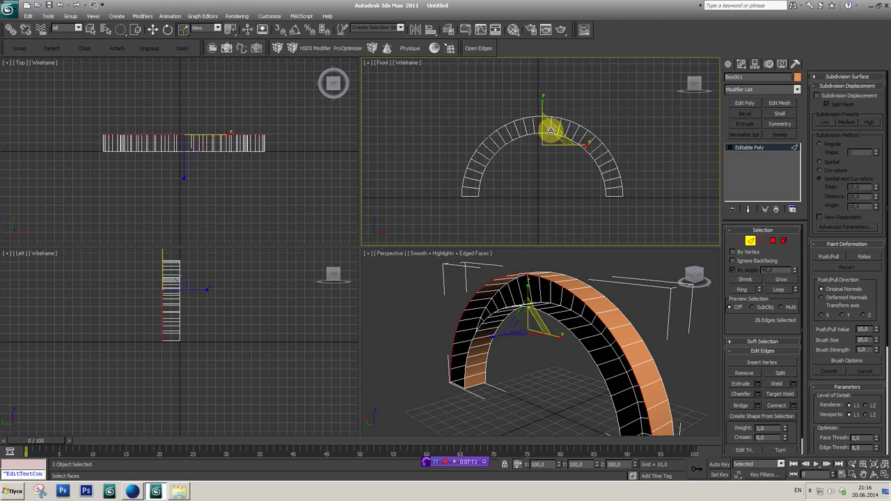
drag(560, 127, 607, 84)
- Raise the outer edge loop to make the arch taller, then view it from the front
click(153, 29)
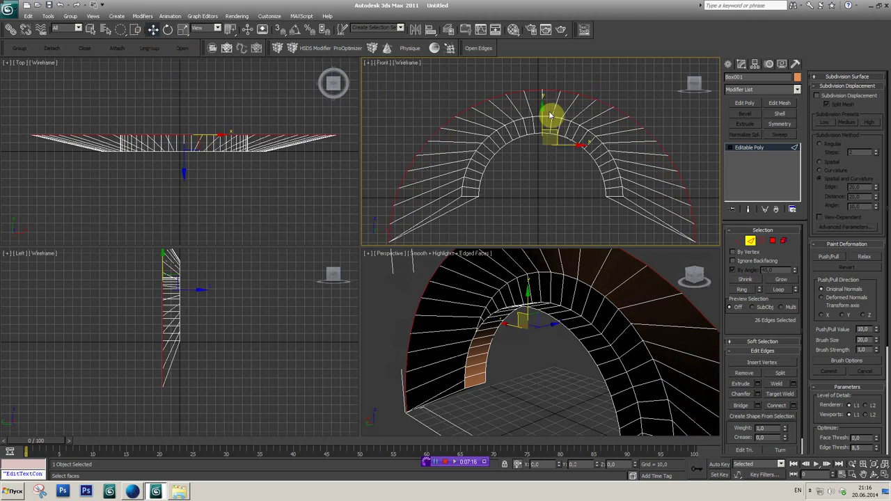
drag(546, 114, 538, 62)
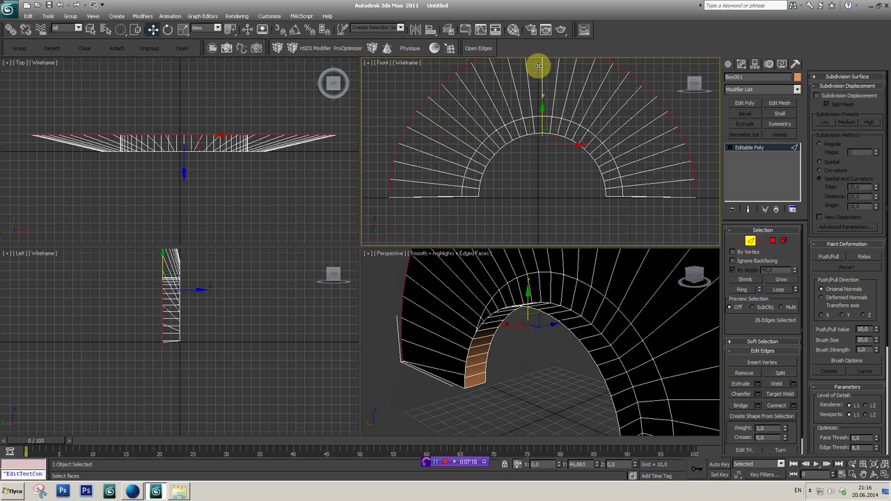
click(533, 327)
key(alt+w)
scroll(539, 296, down, 5)
scroll(578, 237, up, 3)
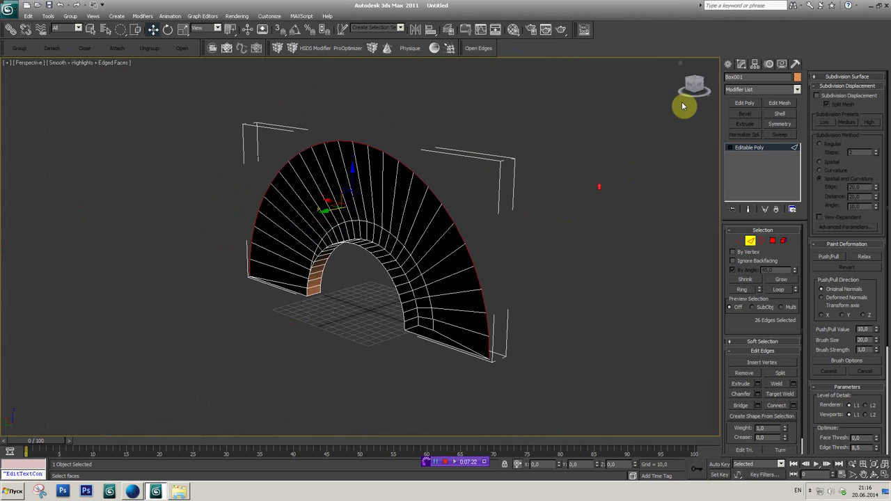
click(690, 86)
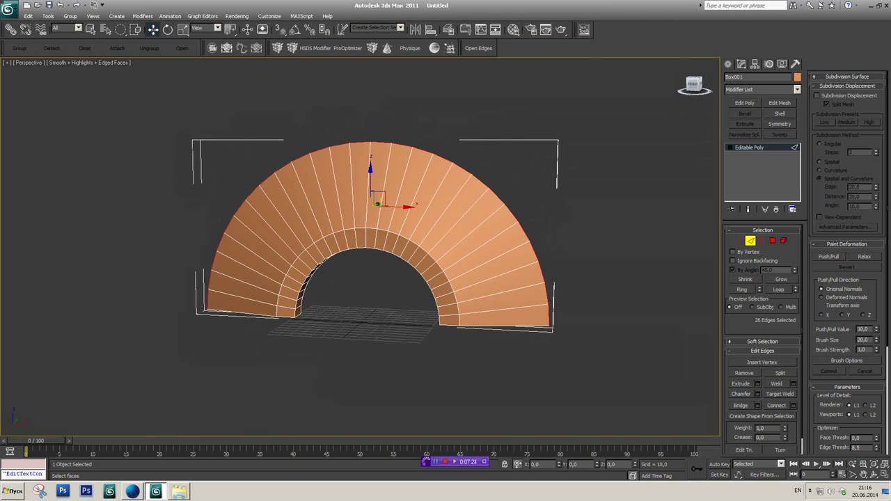
- Zoom the views out to inspect the widened, taller arch
scroll(473, 219, up, 5)
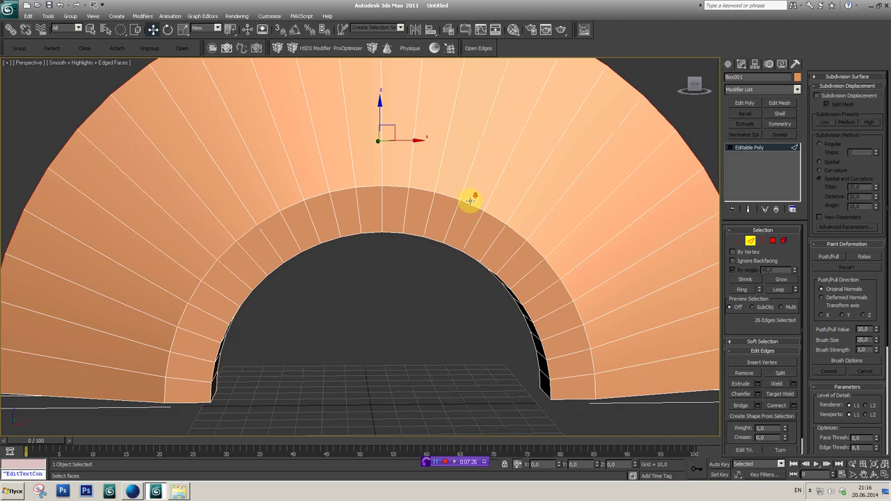
scroll(676, 106, down, 1)
scroll(499, 177, down, 2)
scroll(673, 128, down, 2)
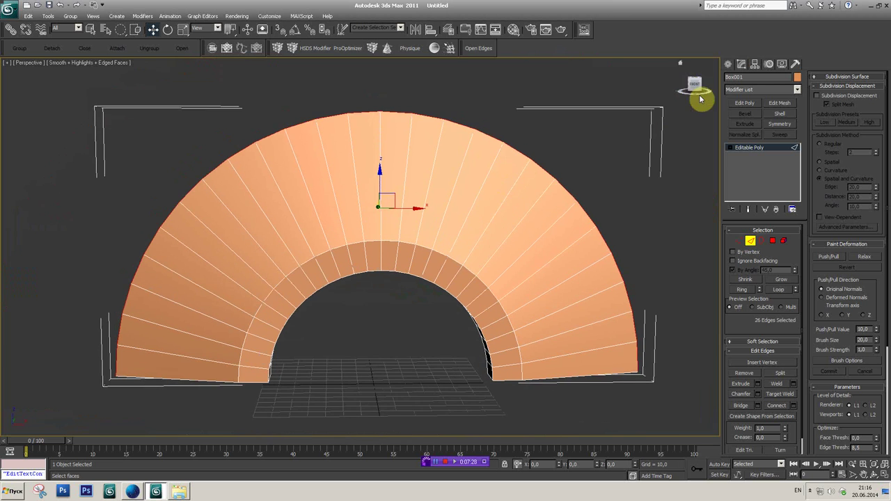
key(alt+w)
scroll(536, 174, down, 1)
scroll(541, 184, down, 2)
scroll(488, 104, down, 1)
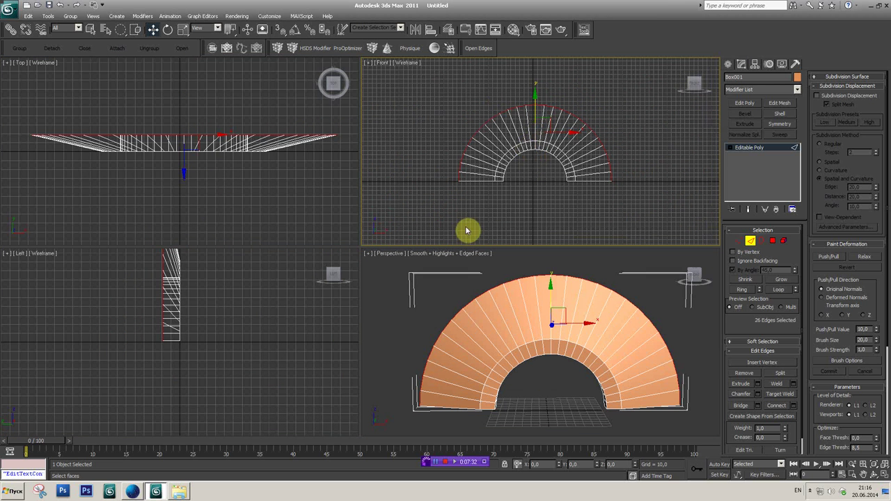
- In Vertex mode, box-select the 11 vertices along the top of the arch's outer rim
click(739, 241)
middle_drag(633, 128, 591, 143)
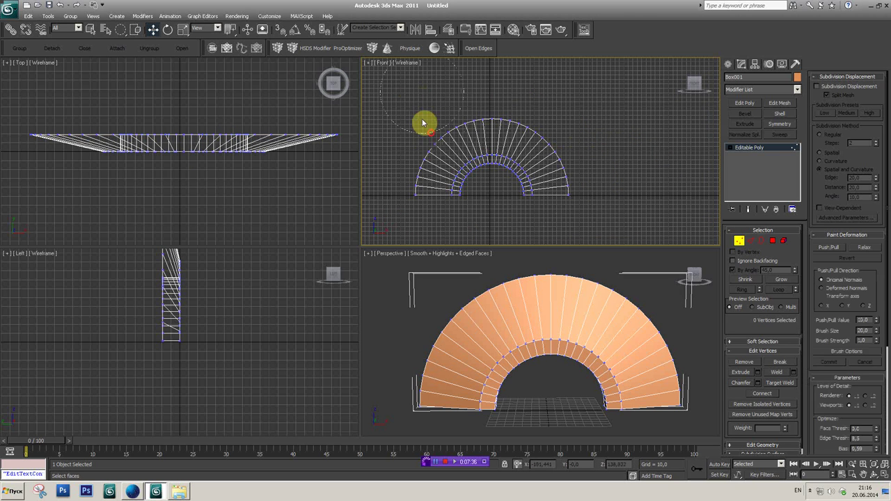
drag(121, 29, 123, 41)
drag(430, 93, 554, 131)
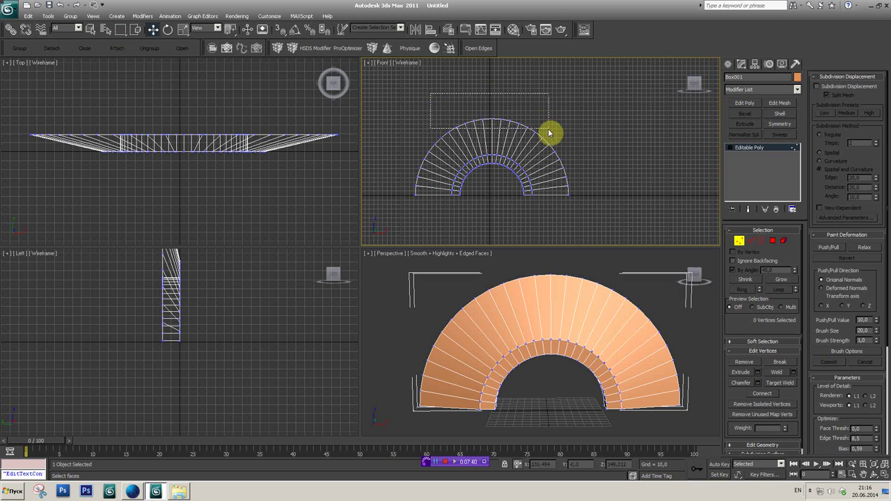
drag(545, 142, 547, 143)
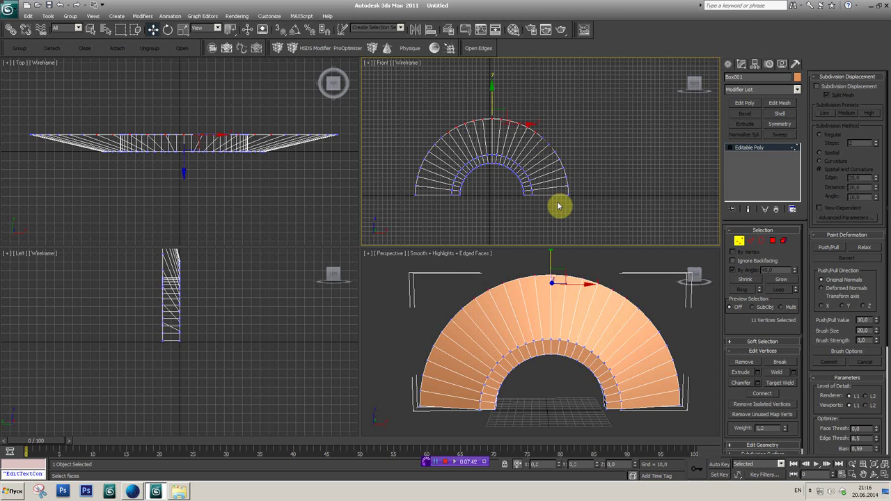
alt+middle_drag(579, 316, 586, 309)
drag(697, 276, 696, 279)
middle_drag(461, 180, 465, 186)
middle_drag(234, 172, 239, 180)
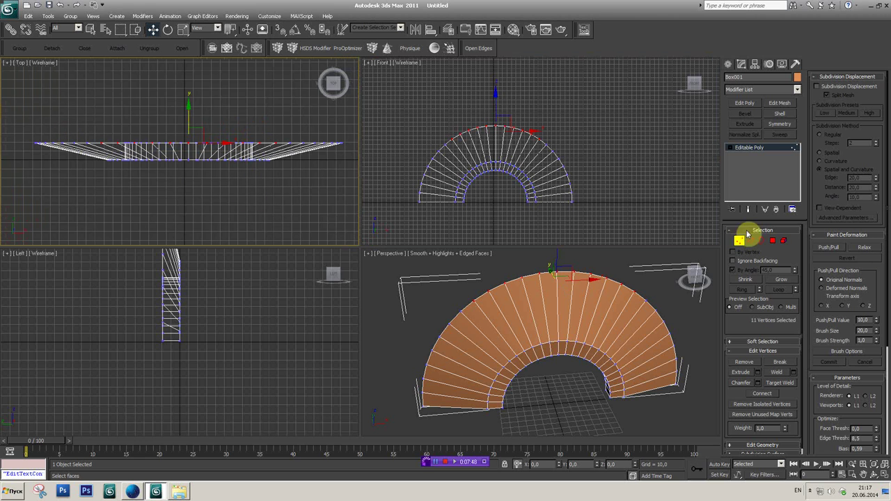
middle_drag(199, 134, 199, 124)
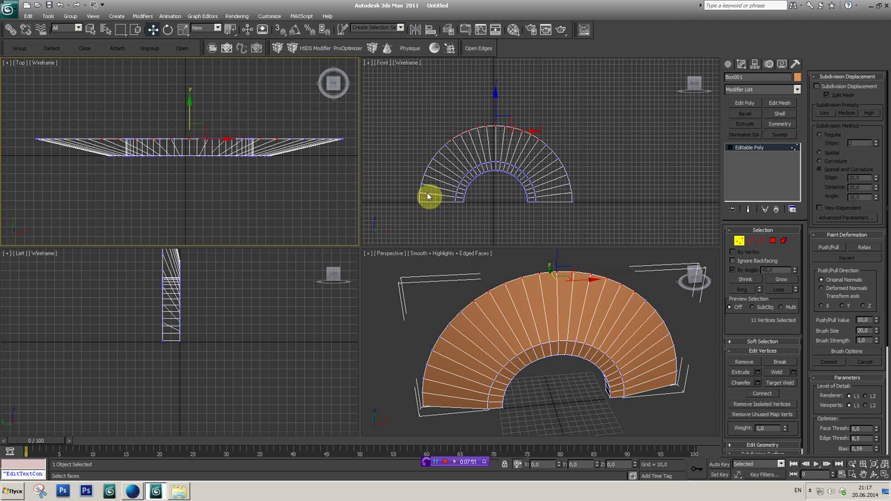
- Try View Align and Make Planar on the top vertices, then undo both
click(833, 235)
click(833, 245)
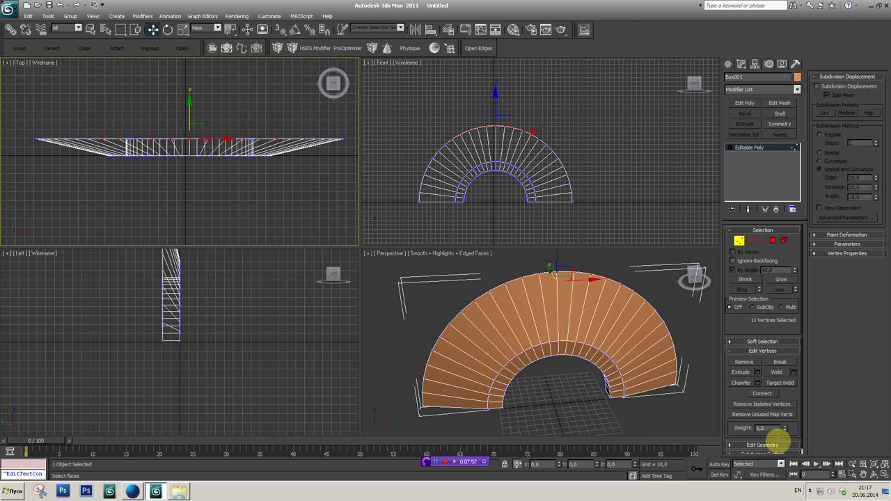
click(775, 447)
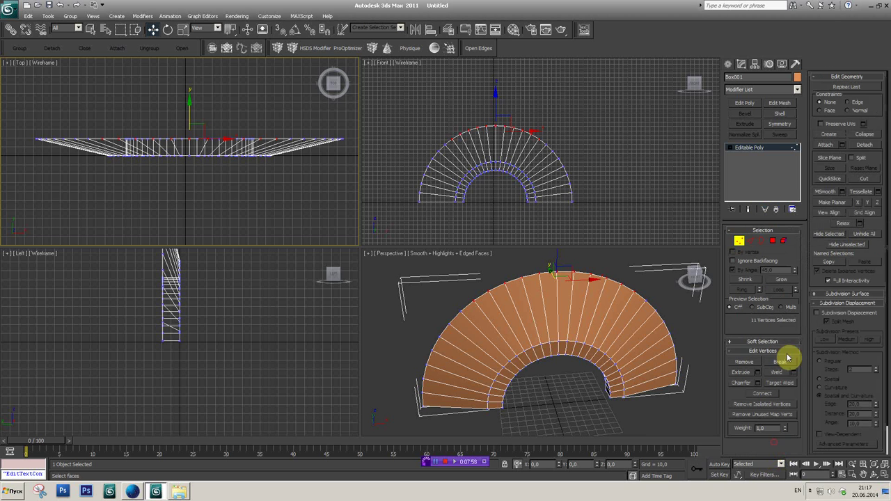
click(828, 214)
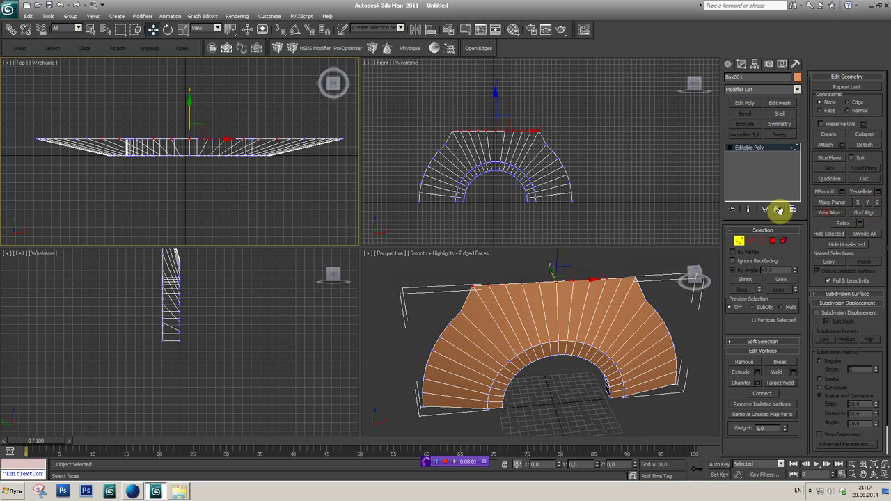
mouse_move(531, 272)
alt+middle_down()
mouse_move(642, 295)
mouse_move(690, 265)
mouse_move(429, 323)
alt+middle_up()
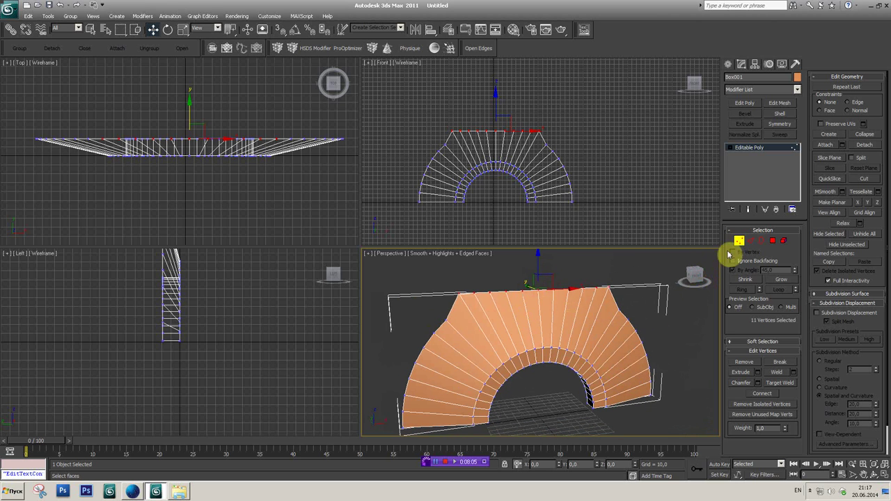
click(60, 5)
scroll(622, 267, down, 3)
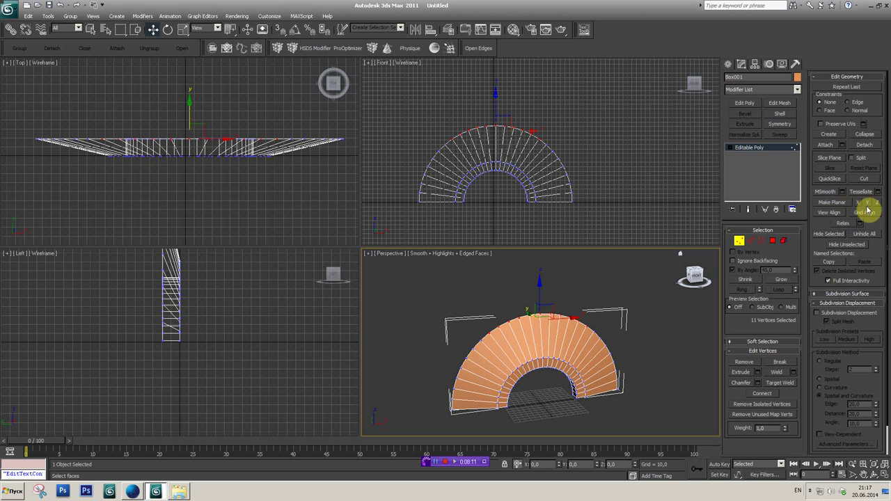
middle_drag(593, 332, 606, 337)
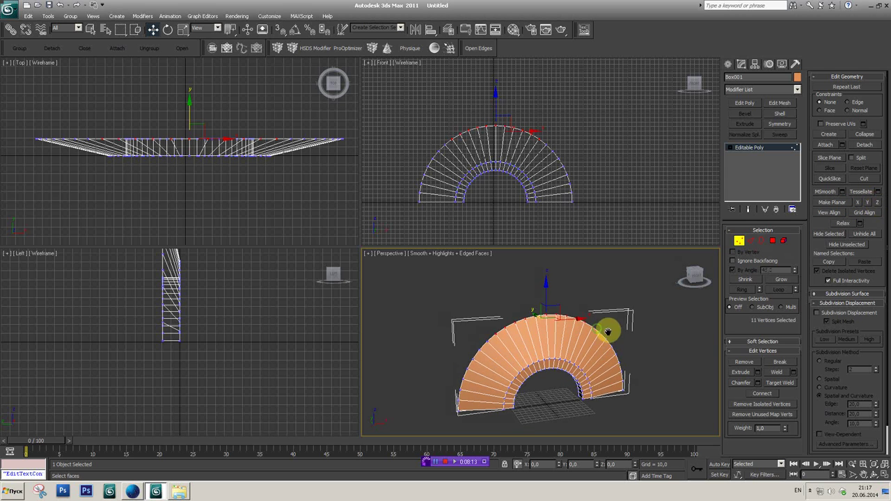
click(870, 204)
drag(692, 278, 591, 319)
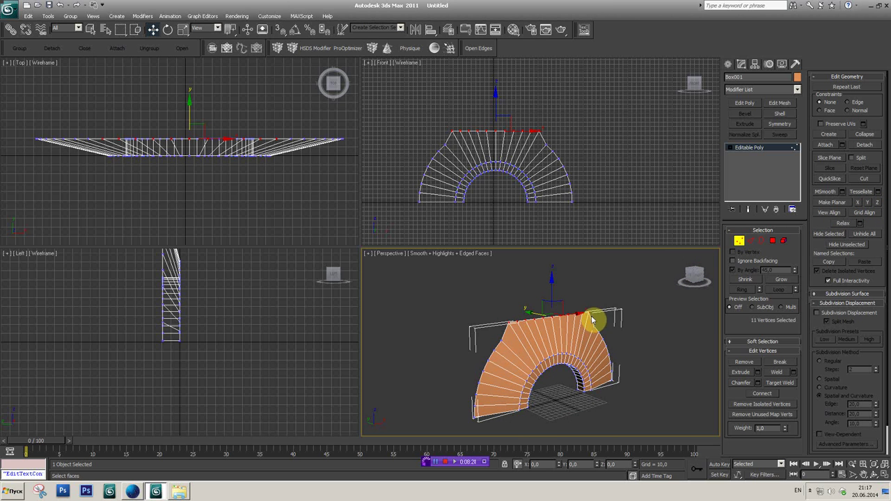
key(ctrl+z)
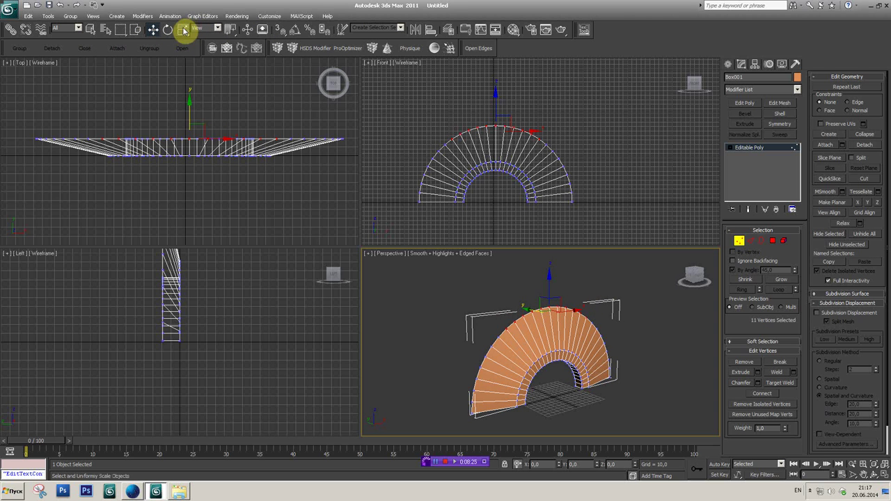
- Non-uniformly scale the top vertices to zero on Z to flatten the top edge
drag(183, 32, 177, 61)
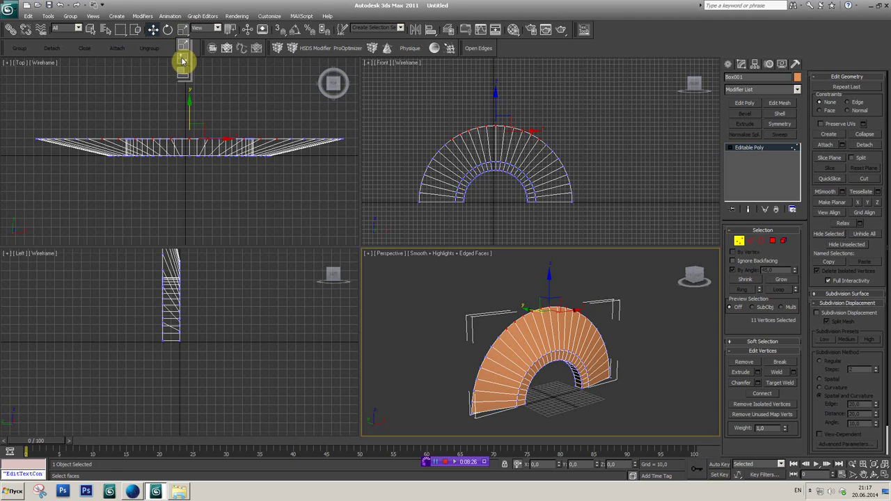
mouse_move(529, 332)
mouse_down()
mouse_move(458, 469)
mouse_move(370, 476)
mouse_up()
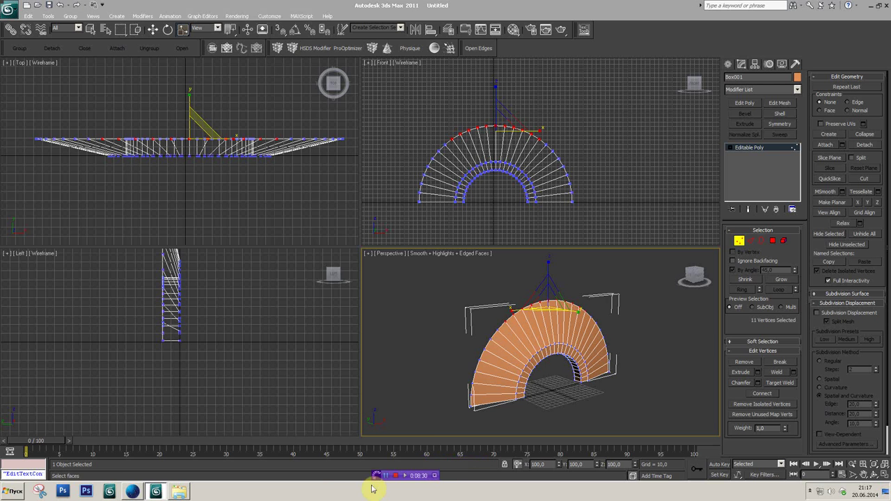
click(517, 467)
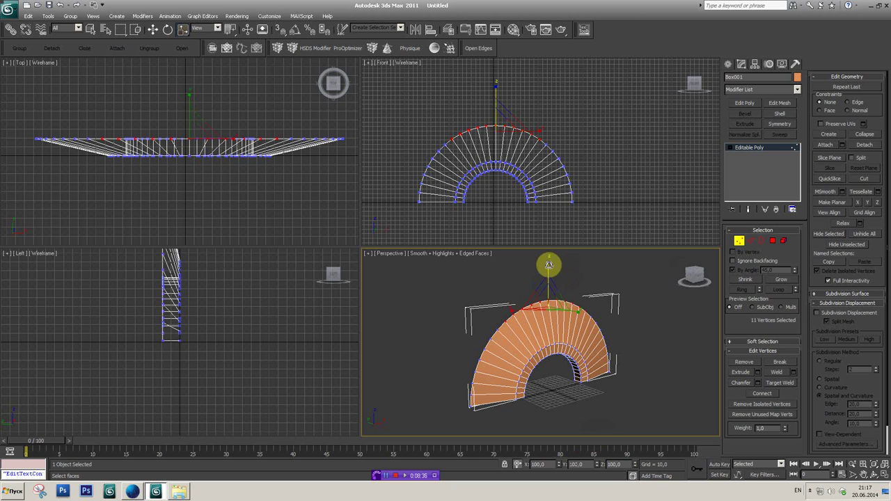
right_click(634, 465)
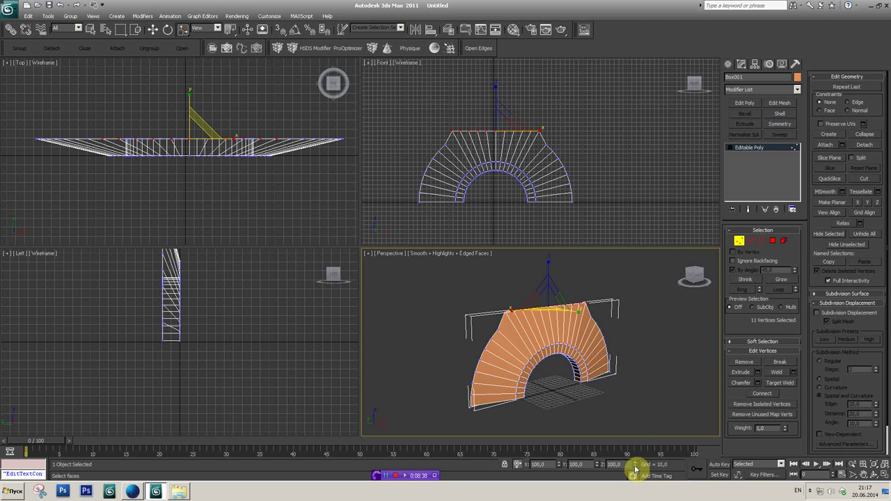
drag(694, 277, 655, 308)
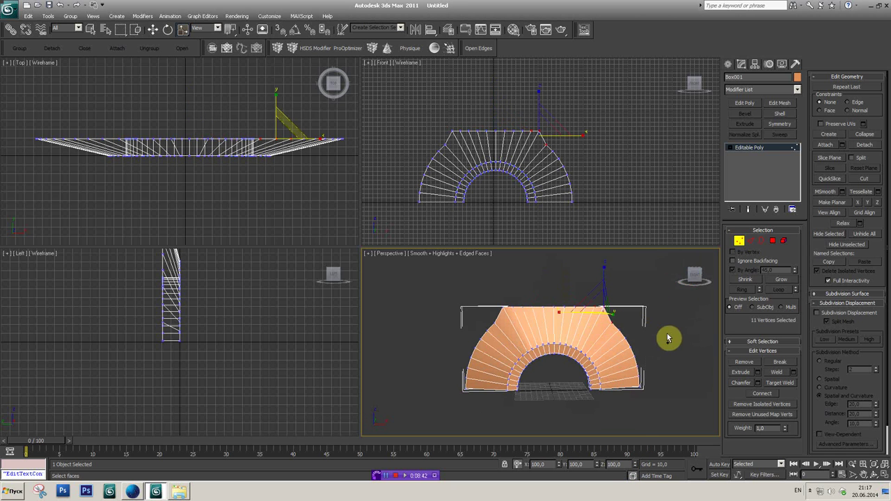
- Scale the right and left side vertices to zero on X, making vertical edges
drag(668, 334, 625, 399)
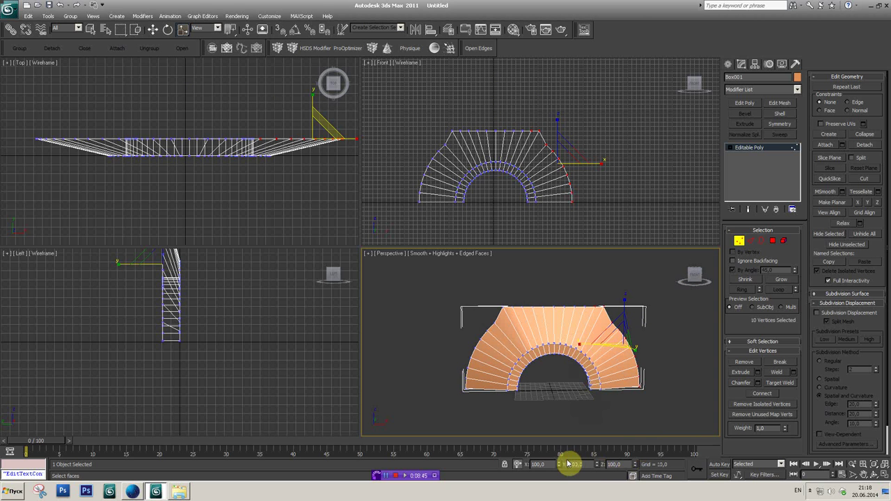
key(Return)
drag(436, 279, 509, 414)
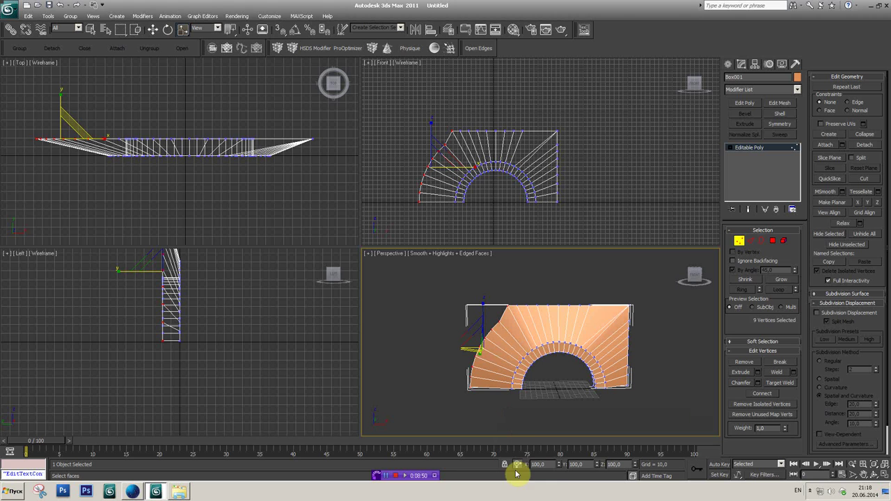
right_click(559, 465)
drag(180, 32, 182, 51)
middle_drag(563, 342, 568, 345)
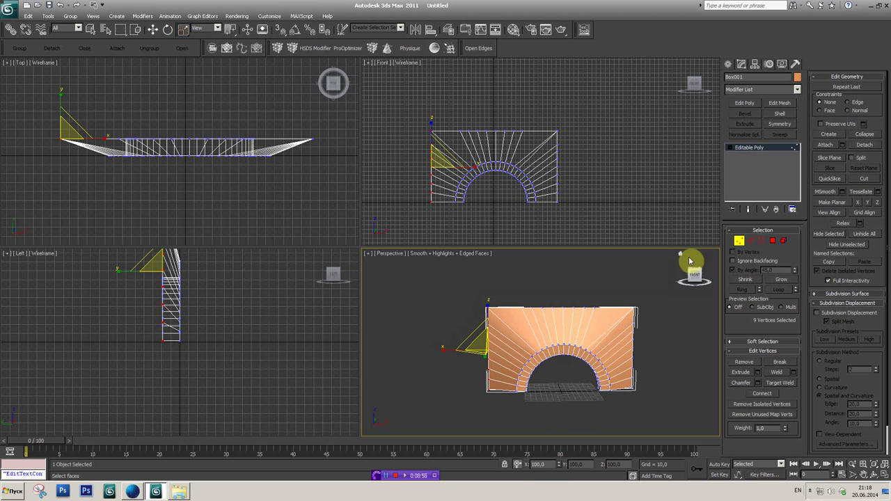
alt+middle_drag(597, 314, 571, 302)
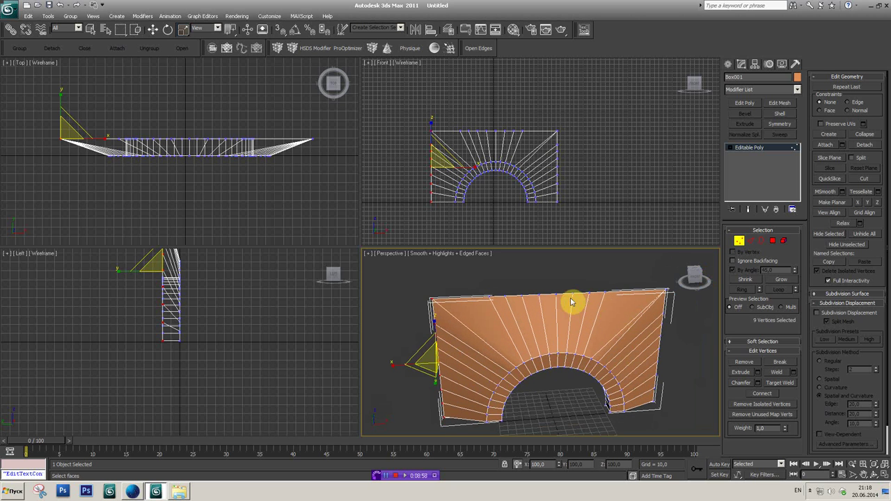
click(153, 30)
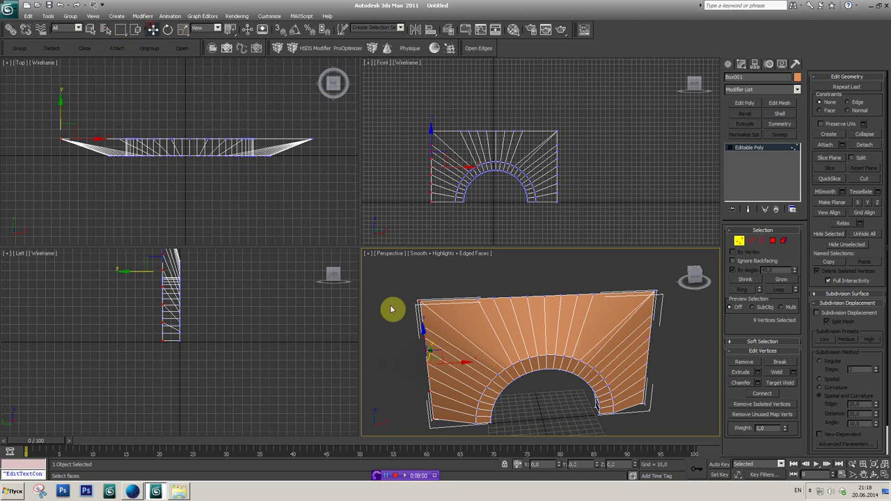
scroll(571, 318, down, 4)
scroll(627, 295, up, 5)
mouse_move(627, 294)
middle_down()
mouse_move(595, 302)
mouse_move(743, 270)
middle_up()
click(772, 240)
alt+middle_drag(692, 320, 527, 348)
click(426, 323)
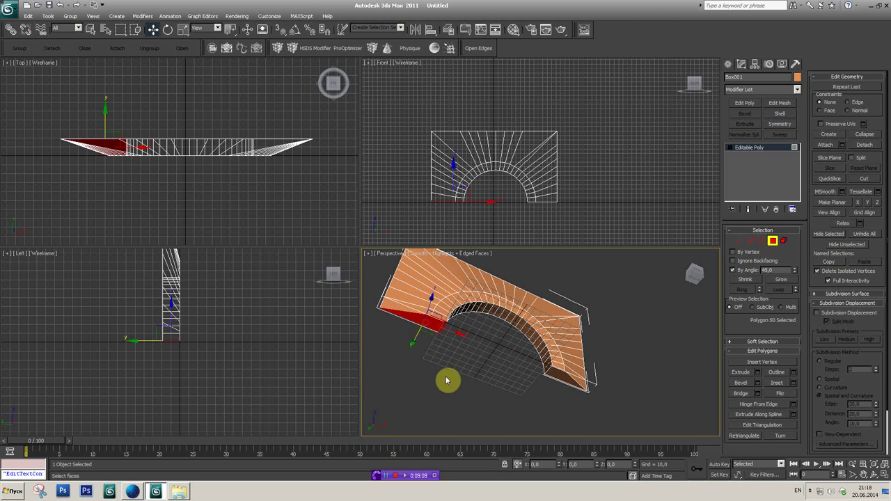
click(542, 387)
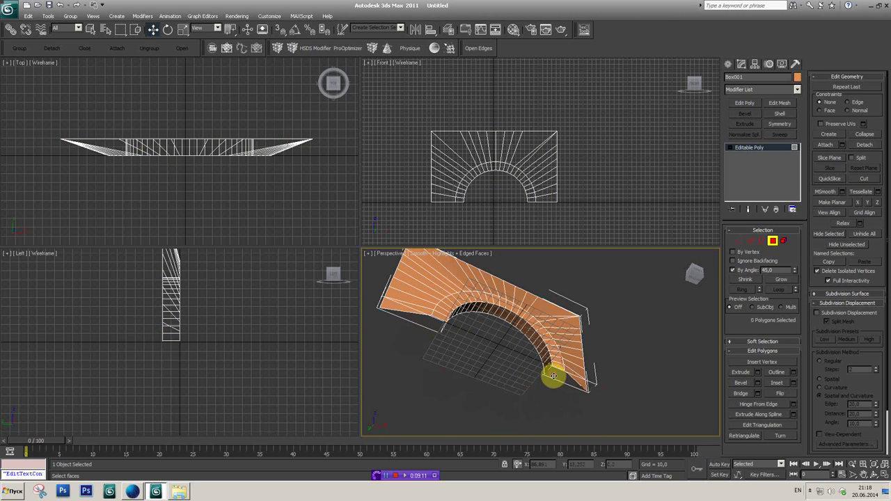
click(694, 274)
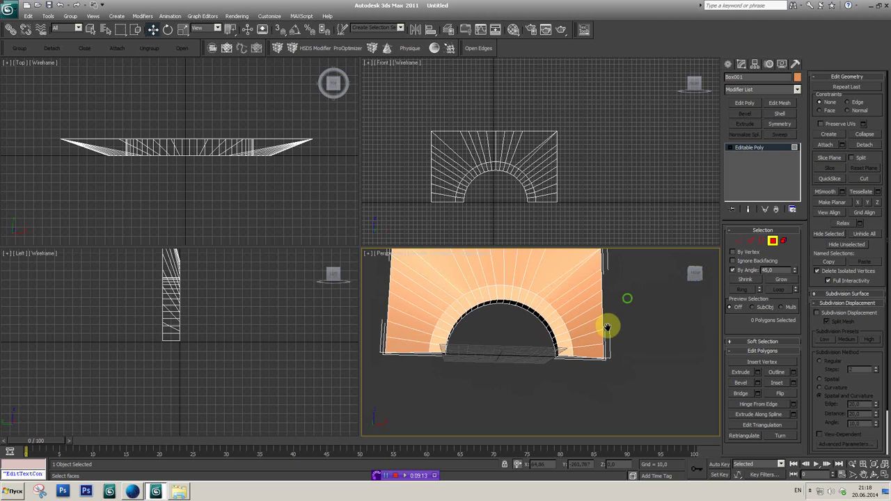
click(695, 273)
scroll(644, 322, up, 3)
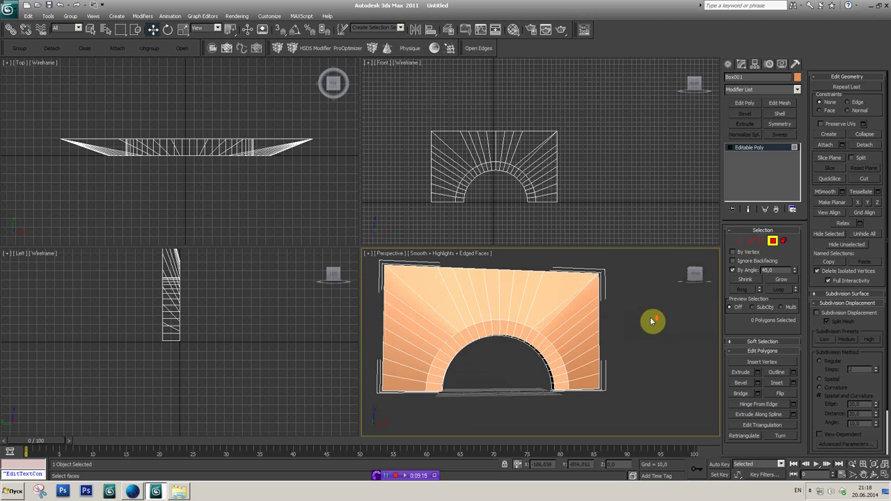
- Collapse the vertices along the wall's left edge into a single point
click(742, 245)
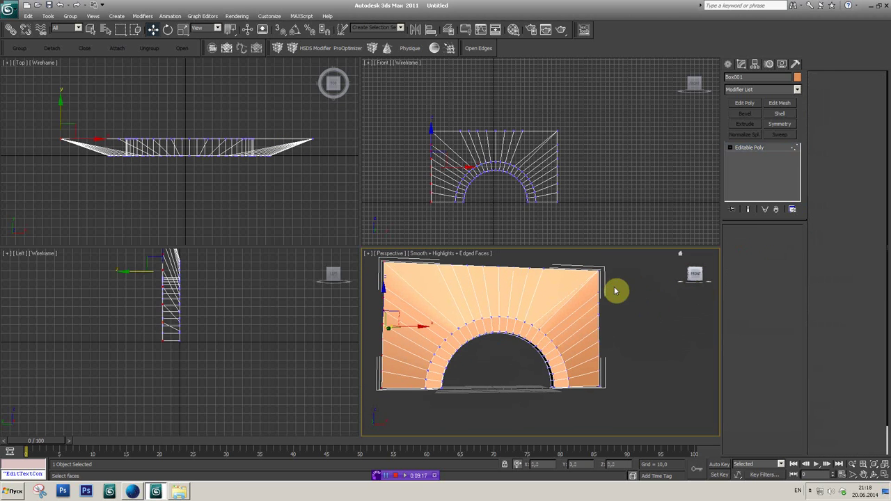
click(864, 136)
middle_drag(618, 310, 623, 310)
drag(433, 275, 465, 409)
click(864, 136)
mouse_move(611, 294)
alt+middle_down()
mouse_move(699, 264)
mouse_move(643, 318)
mouse_move(662, 310)
alt+middle_up()
ctrl+click(636, 333)
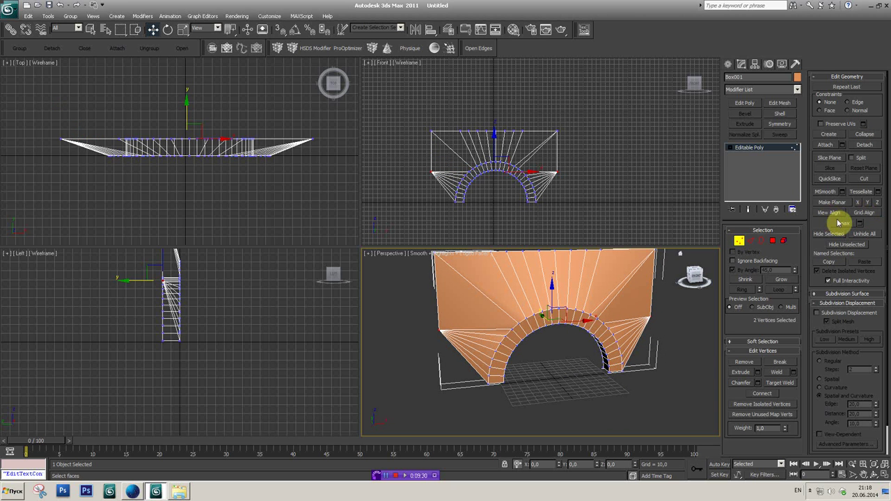
click(863, 214)
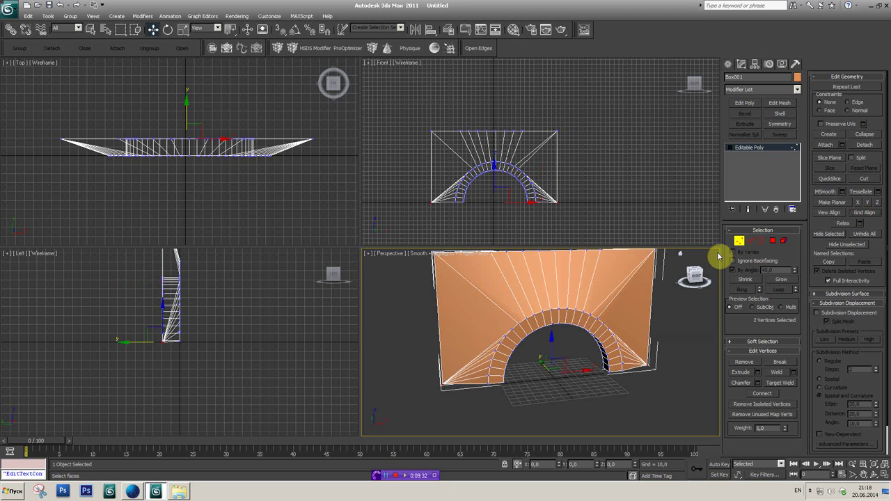
- Collapse the five top-edge vertices into one point, undoing and redoing the merge
drag(698, 274, 647, 369)
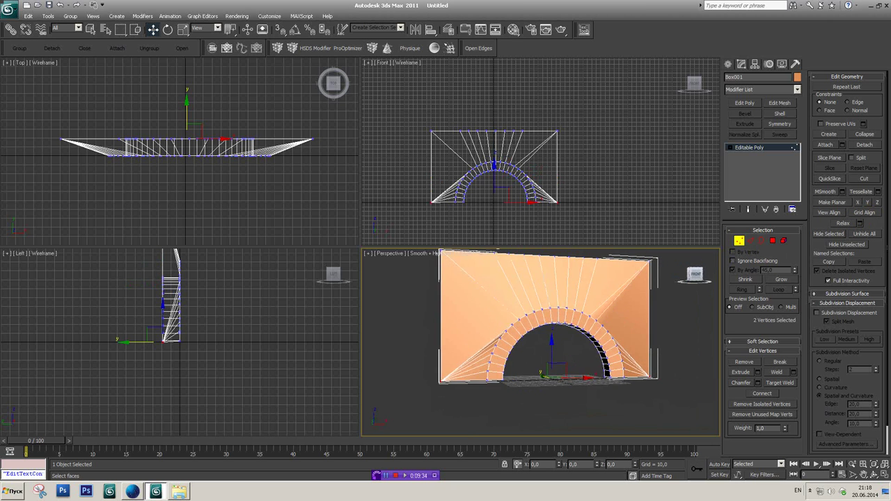
scroll(646, 369, up, 3)
scroll(634, 348, down, 3)
scroll(625, 333, up, 2)
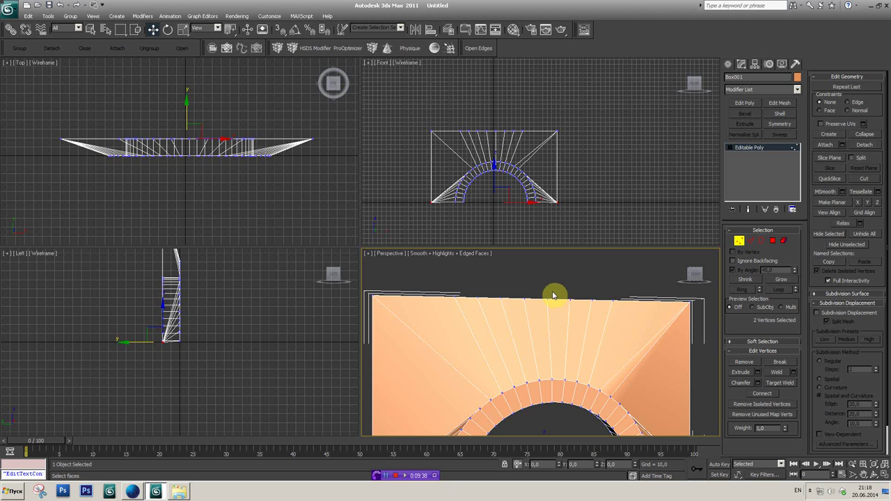
drag(698, 313, 701, 313)
scroll(689, 320, down, 3)
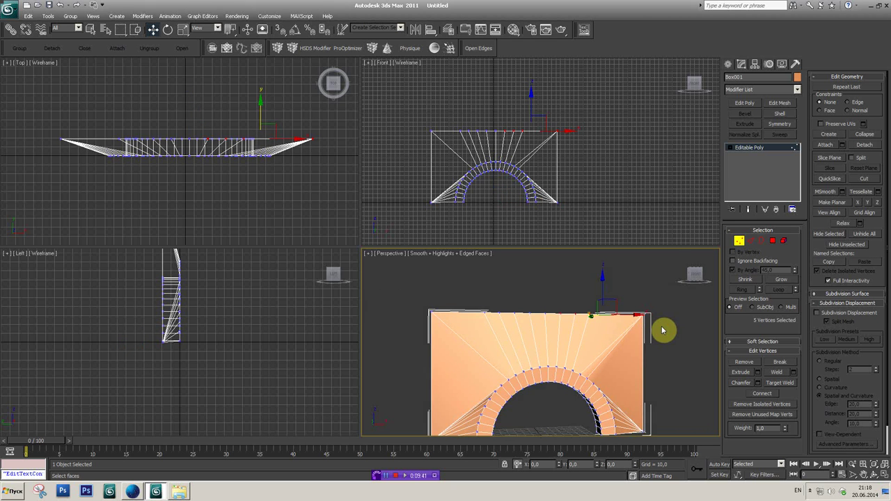
click(865, 142)
middle_drag(488, 288, 417, 307)
key(ctrl+z)
click(866, 140)
middle_drag(497, 328, 703, 273)
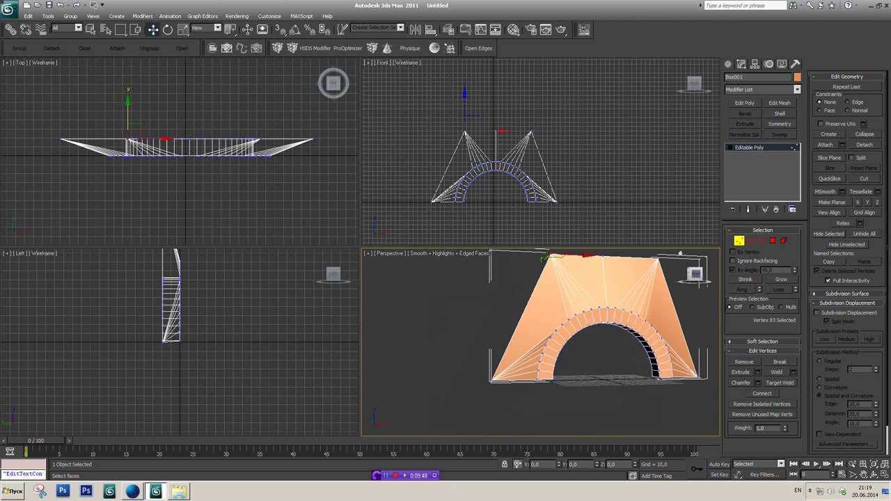
alt+middle_drag(589, 283, 571, 304)
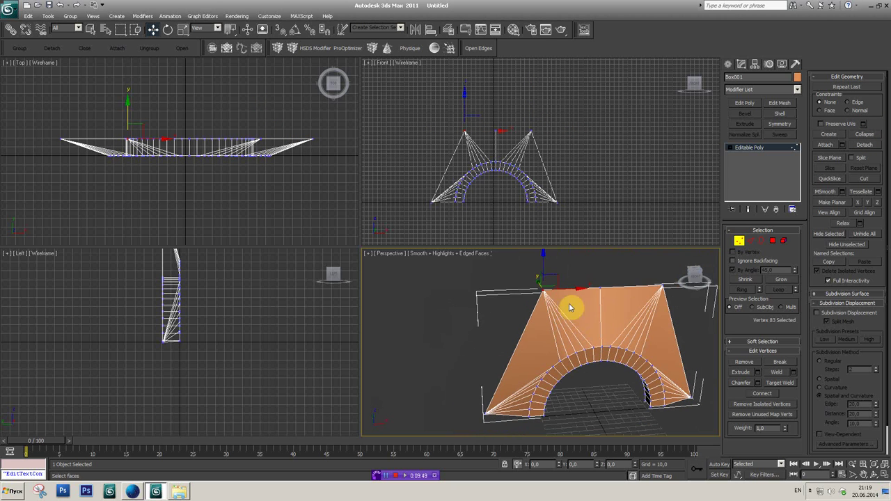
- With Vertex snap on, drag the collapsed top vertices onto the wall's outer corners
right_click(279, 31)
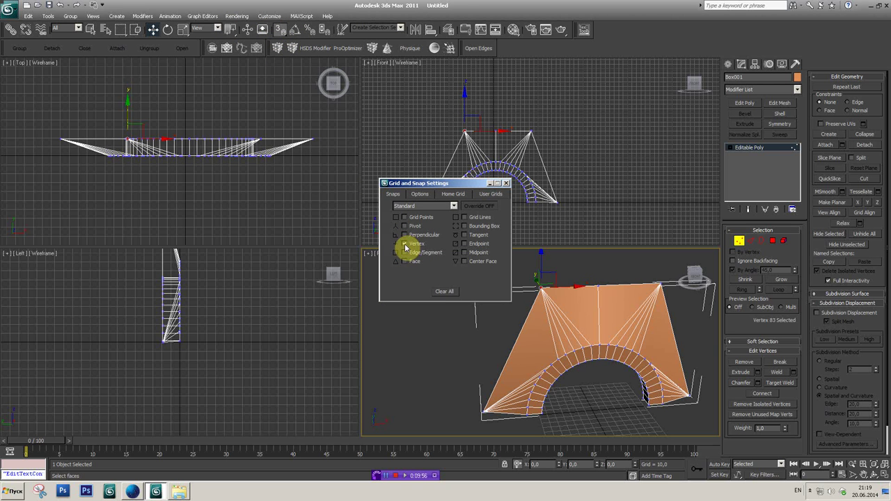
click(506, 183)
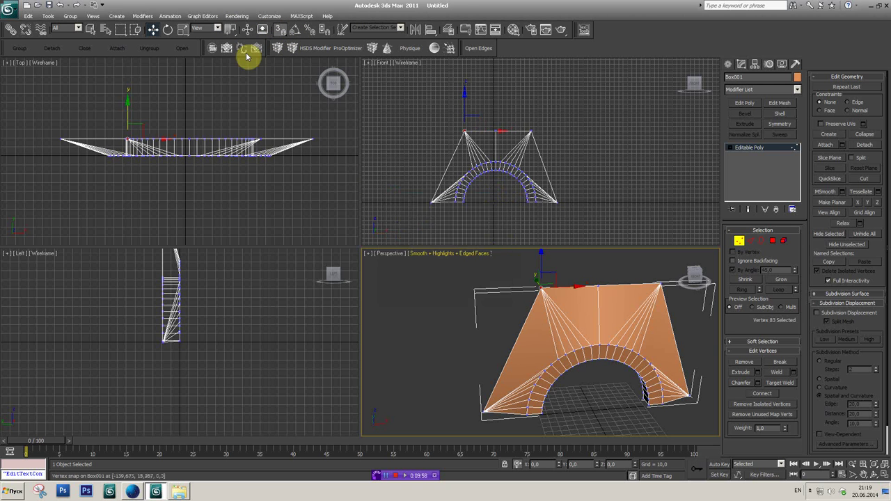
scroll(533, 309, down, 3)
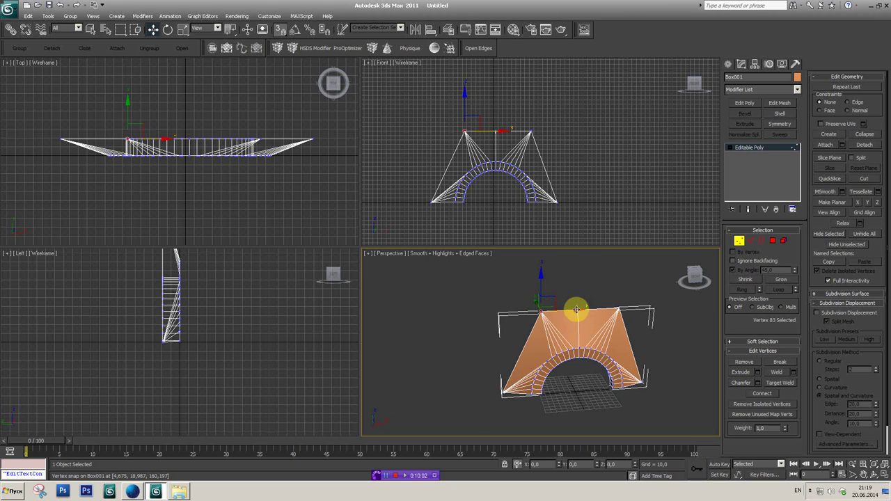
drag(576, 309, 536, 297)
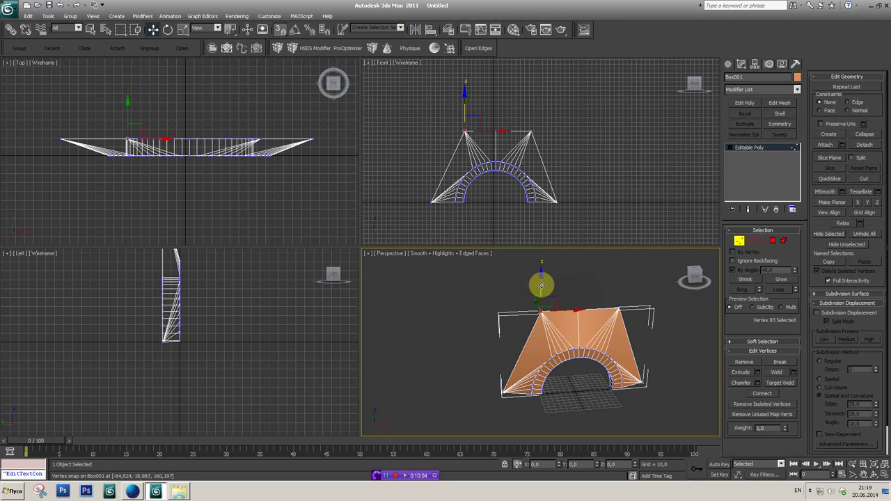
drag(573, 312, 580, 309)
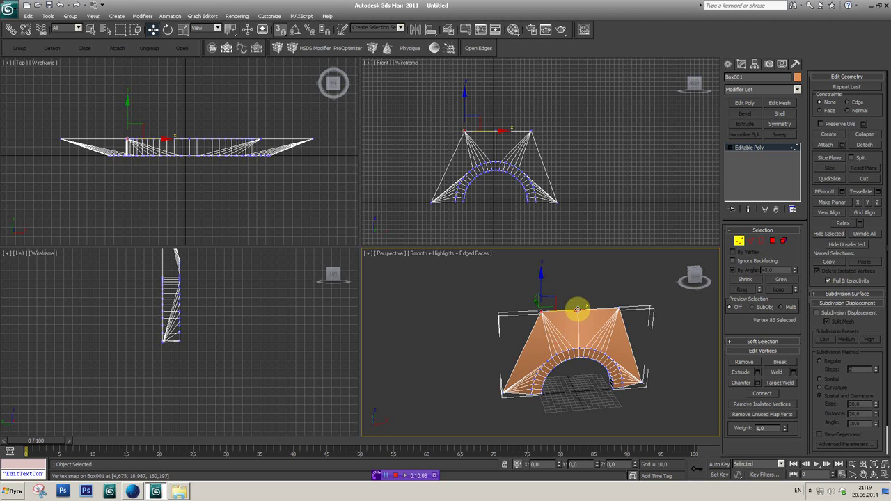
mouse_move(576, 312)
mouse_down()
mouse_move(513, 355)
mouse_move(502, 397)
mouse_up()
click(616, 309)
drag(641, 308, 630, 389)
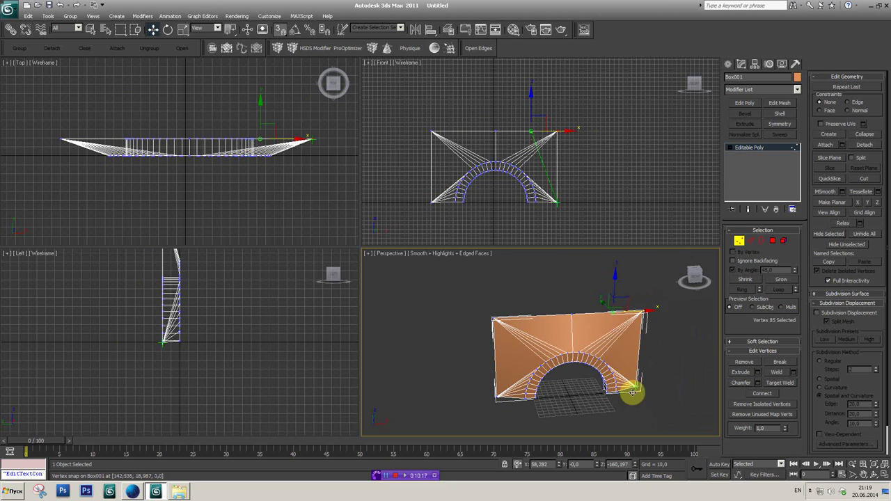
- Maximize the Perspective view with Alt+W and, in Edge mode, select the left vertical edge
drag(695, 279, 686, 280)
key(alt+w)
alt+middle_drag(568, 330, 583, 318)
click(691, 85)
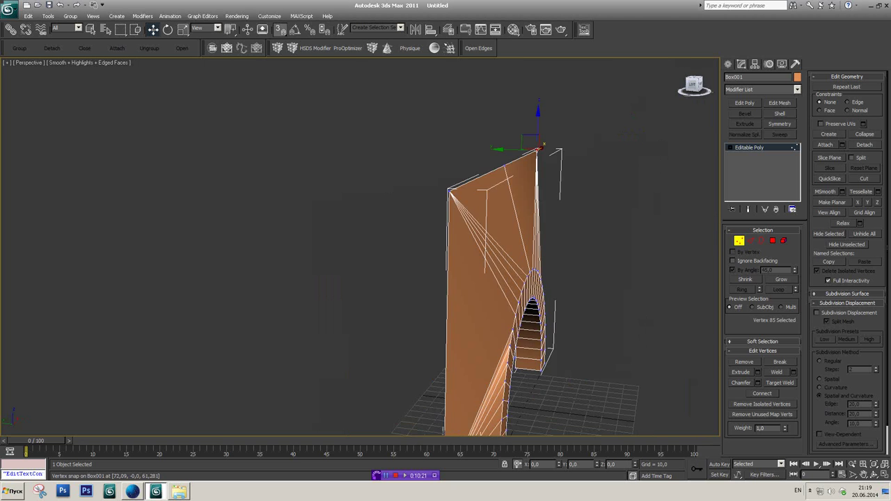
drag(691, 85, 694, 86)
scroll(569, 263, down, 3)
middle_drag(568, 262, 591, 243)
scroll(647, 244, up, 3)
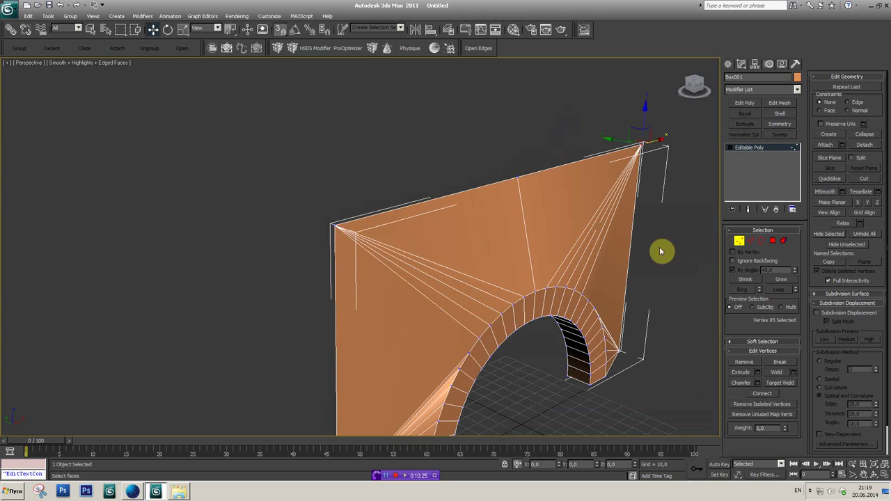
click(762, 241)
scroll(578, 207, down, 3)
scroll(549, 174, up, 2)
click(747, 241)
ctrl+click(348, 312)
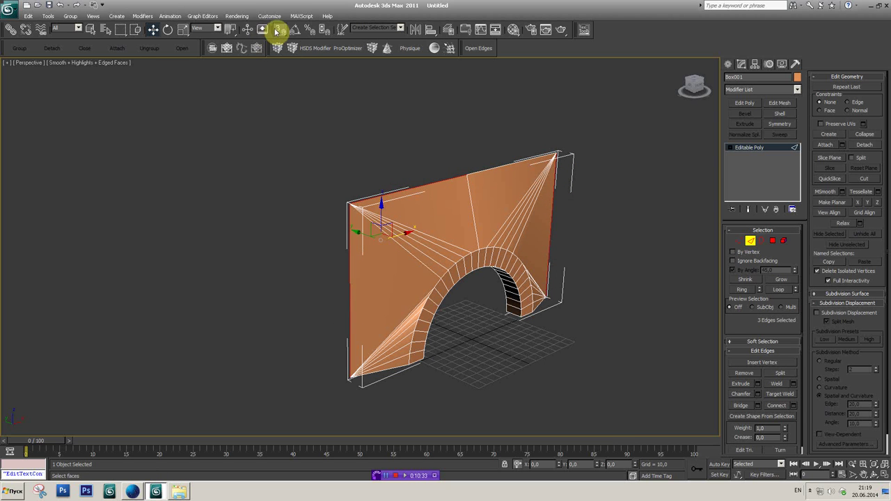
- Shift-drag the wall's outer edges along Y to extrude it into a thick block
drag(694, 84, 668, 104)
shift+drag(382, 245, 334, 230)
key(ctrl+z)
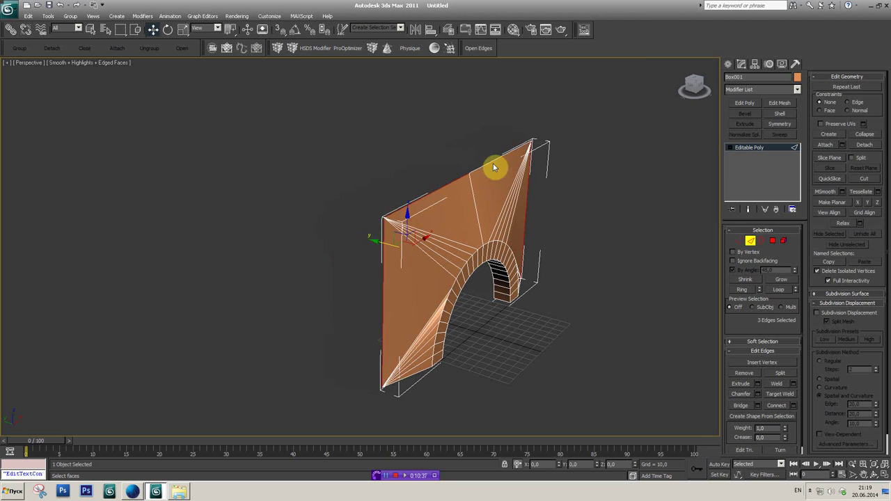
ctrl+click(493, 172)
shift+drag(402, 205, 378, 189)
drag(693, 86, 694, 86)
scroll(442, 238, up, 3)
scroll(440, 249, down, 2)
scroll(440, 250, up, 3)
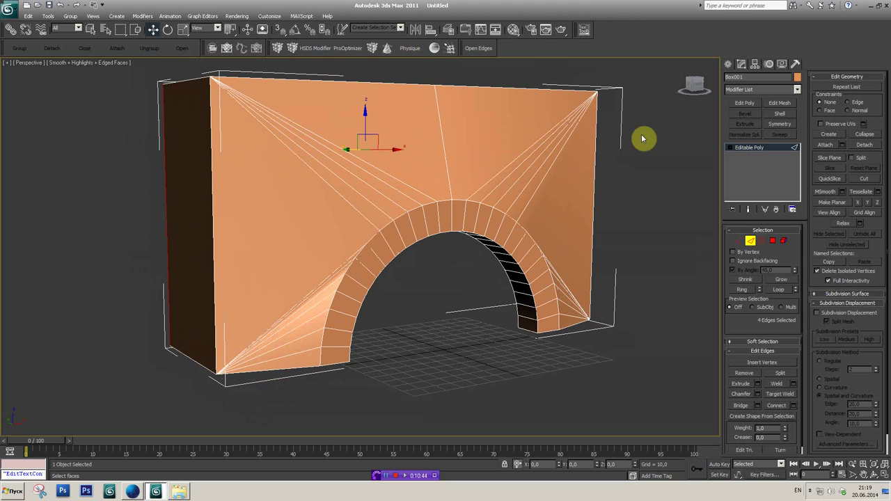
drag(694, 84, 694, 93)
scroll(537, 191, down, 2)
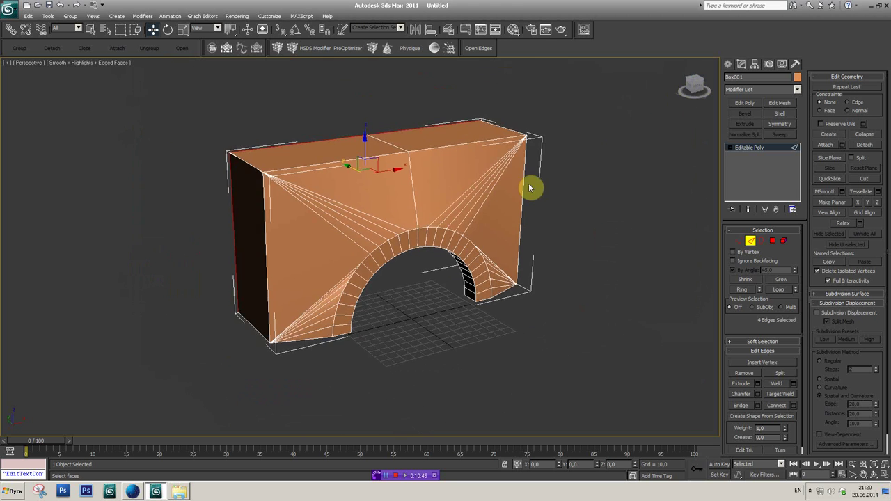
- Scale the vertices on the left of the arch outward to widen the wall
click(739, 241)
drag(694, 83, 669, 85)
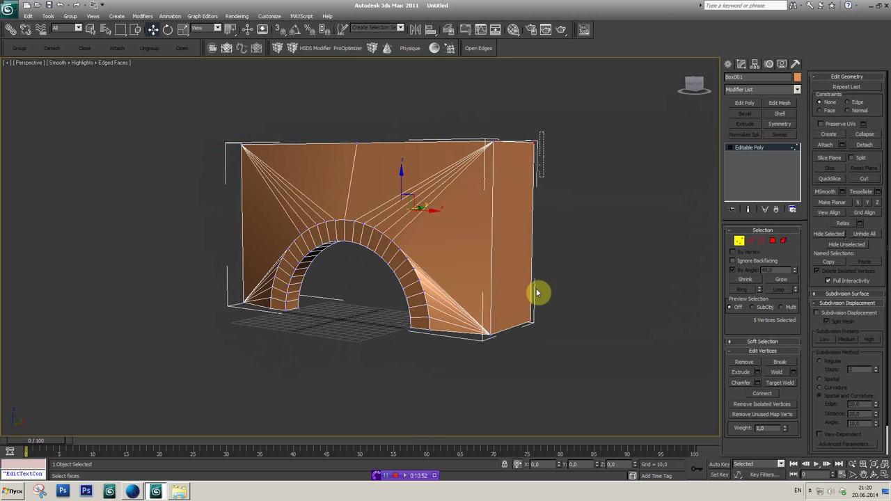
drag(686, 96, 695, 85)
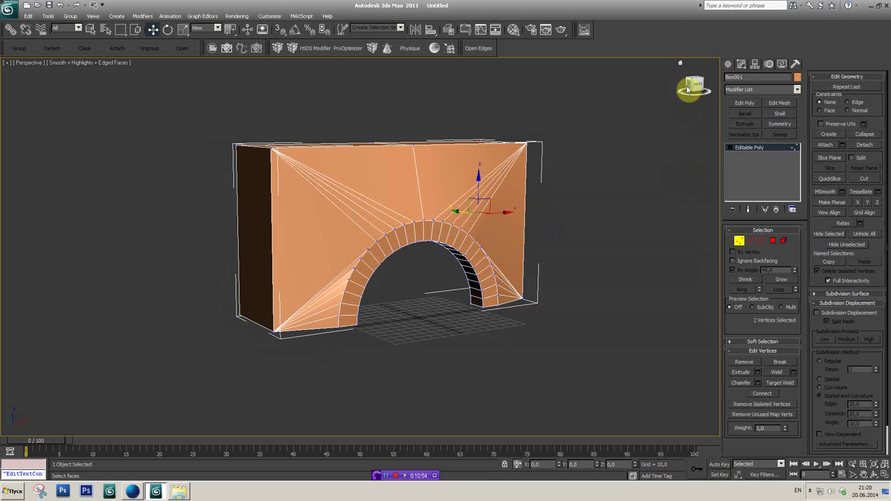
drag(147, 114, 271, 380)
click(185, 30)
drag(337, 223, 326, 224)
- Move the block's top vertices upward to raise its top
drag(705, 84, 191, 95)
drag(201, 133, 591, 154)
click(166, 29)
click(151, 32)
drag(385, 109, 380, 87)
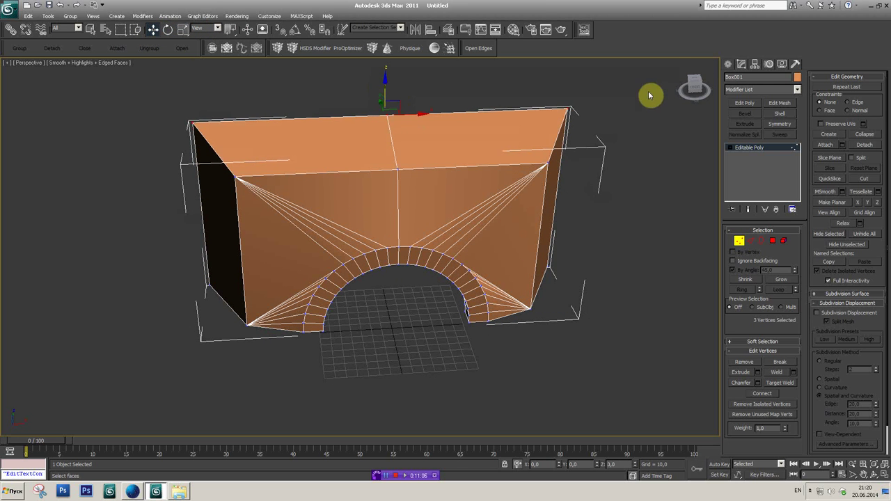
drag(696, 87, 690, 89)
scroll(549, 232, up, 3)
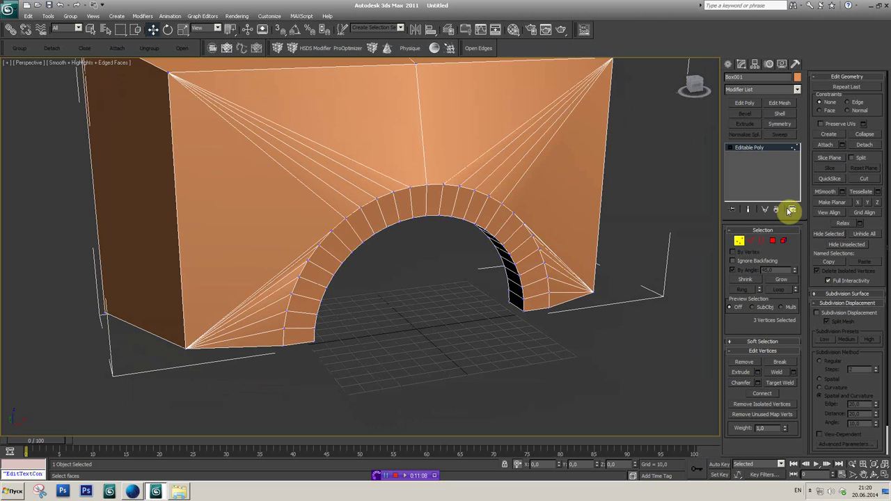
- In Polygon mode, select the ring of 26 polygons around the arch
click(775, 241)
click(302, 332)
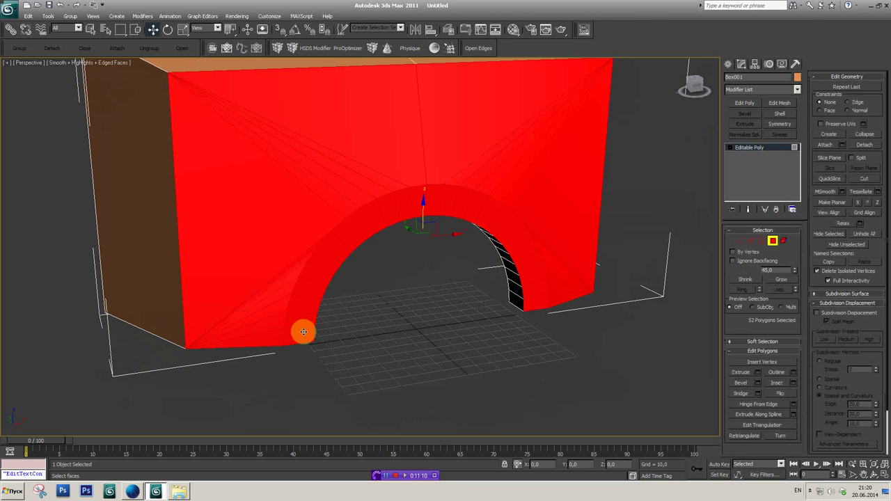
click(346, 314)
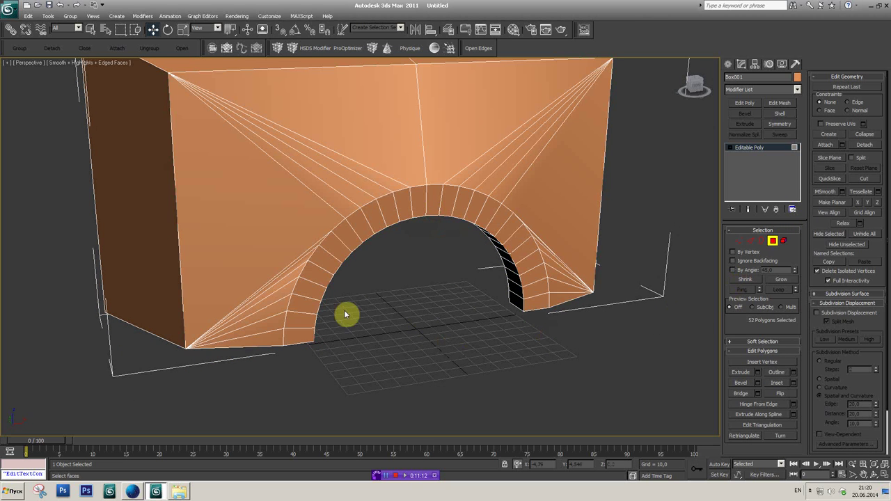
shift+click(305, 318)
drag(702, 88, 686, 89)
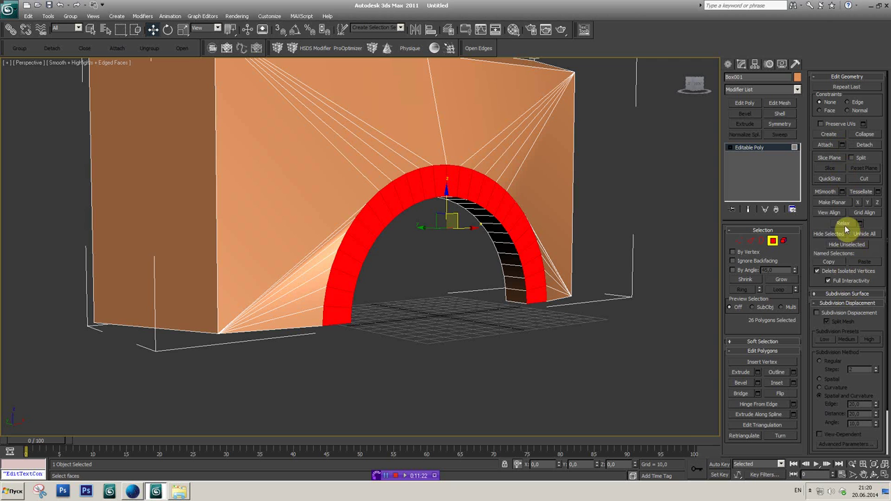
scroll(827, 216, down, 2)
- Extrude the arch polygons and move them further out from the wall face
click(744, 376)
drag(390, 201, 411, 170)
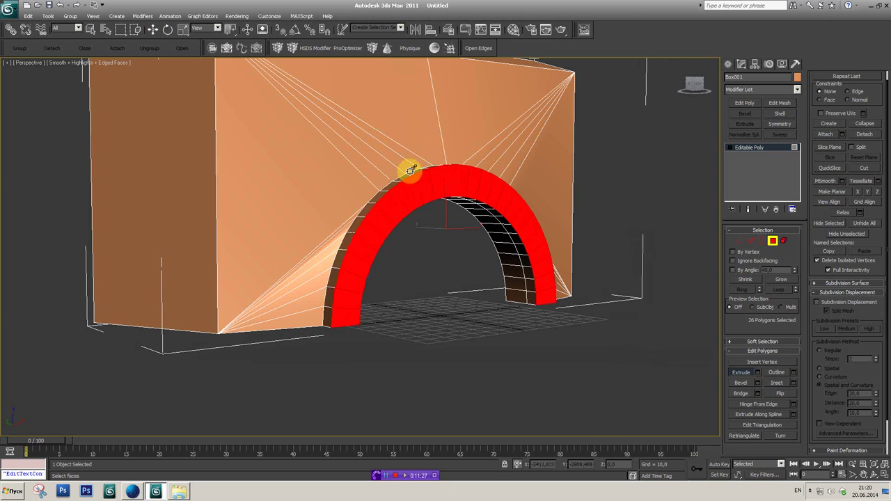
key(w)
drag(428, 224, 434, 226)
alt+middle_drag(442, 225, 444, 230)
mouse_move(694, 86)
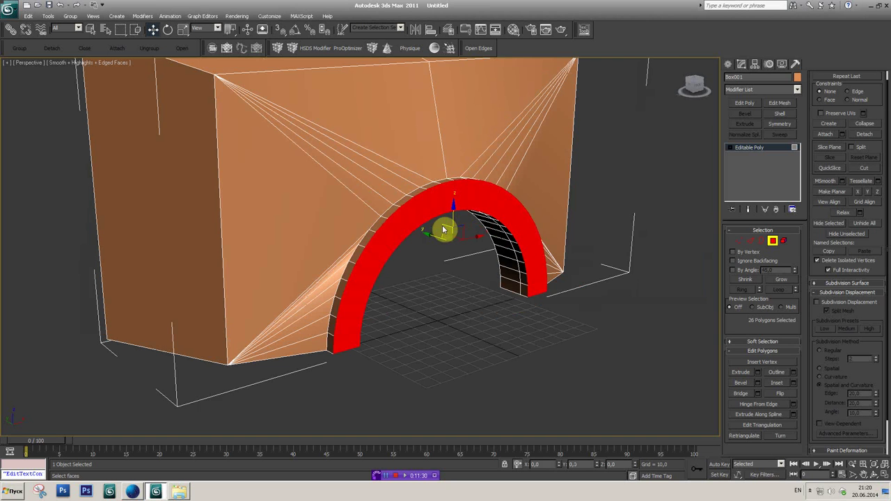
mouse_move(694, 85)
mouse_down()
mouse_move(513, 192)
mouse_move(531, 227)
mouse_up()
click(750, 241)
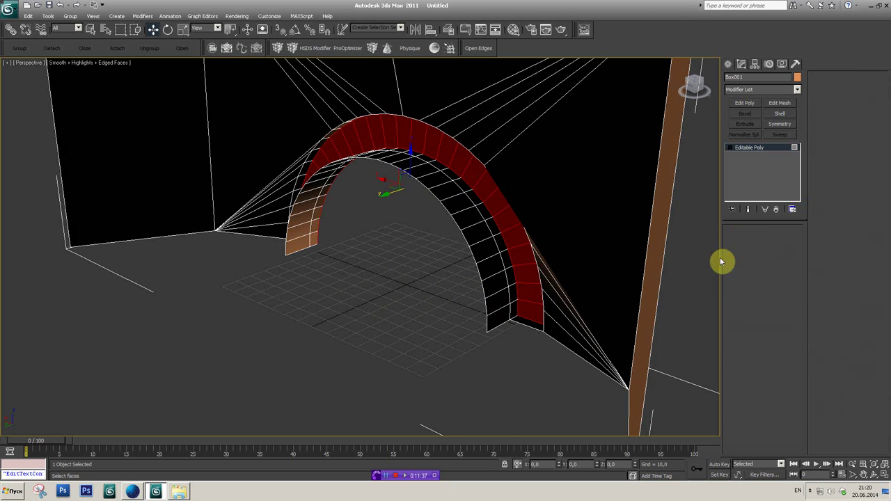
click(493, 312)
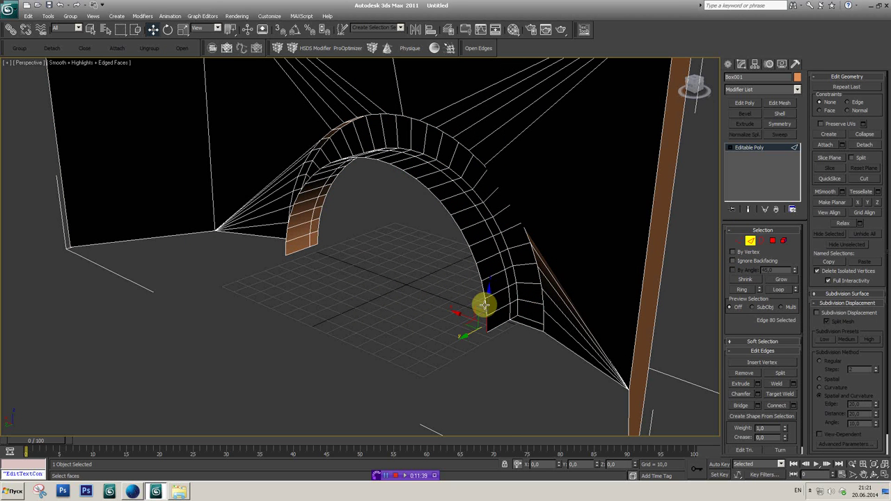
double_click(485, 307)
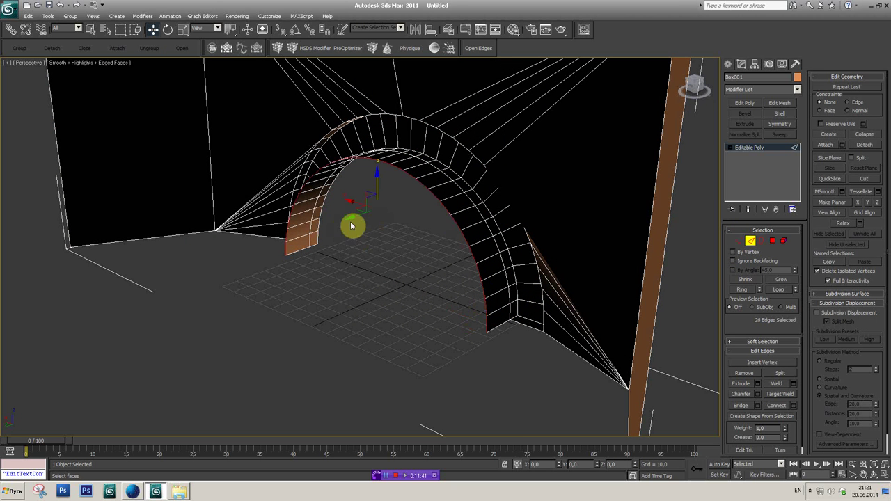
alt+middle_drag(352, 216, 20, 322)
scroll(218, 258, down, 5)
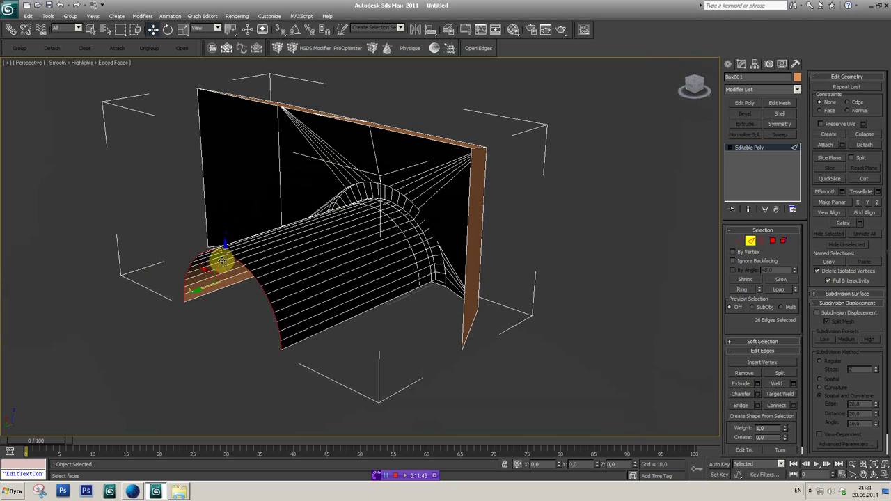
alt+middle_drag(197, 293, 144, 302)
click(696, 88)
scroll(512, 243, up, 3)
alt+middle_drag(509, 285, 478, 266)
click(696, 86)
drag(696, 86, 694, 87)
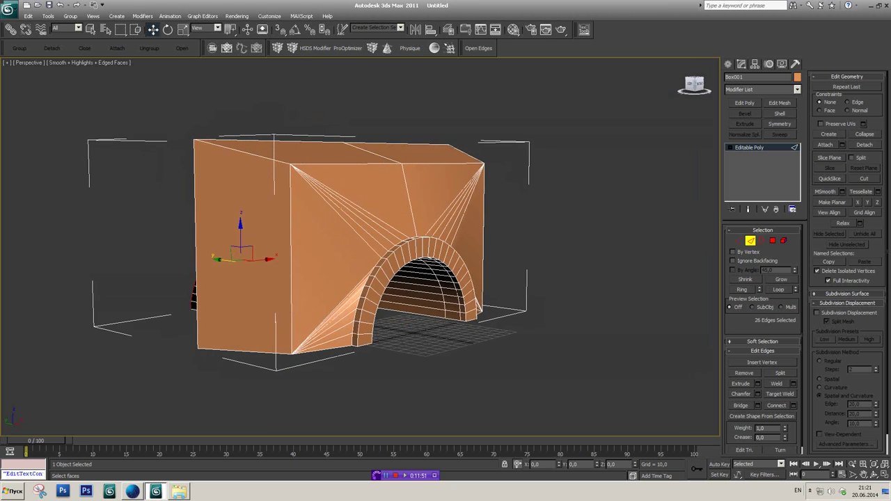
alt+middle_drag(553, 201, 521, 267)
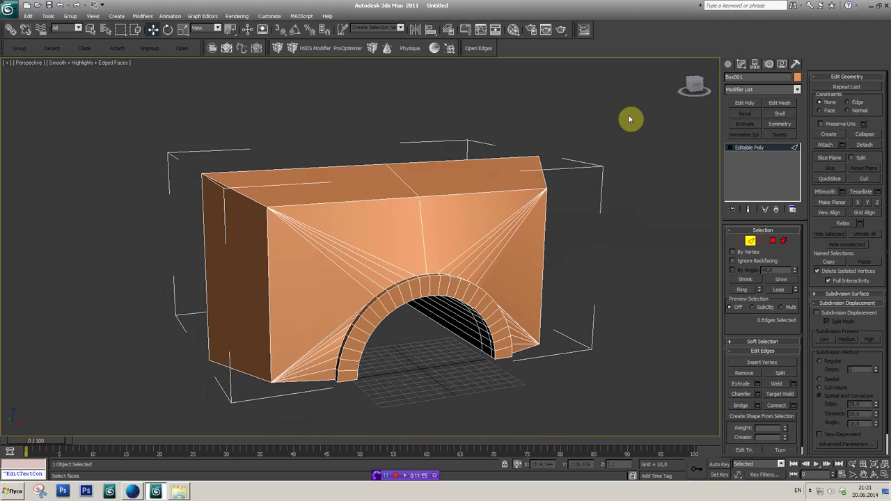
click(694, 85)
drag(693, 84, 685, 90)
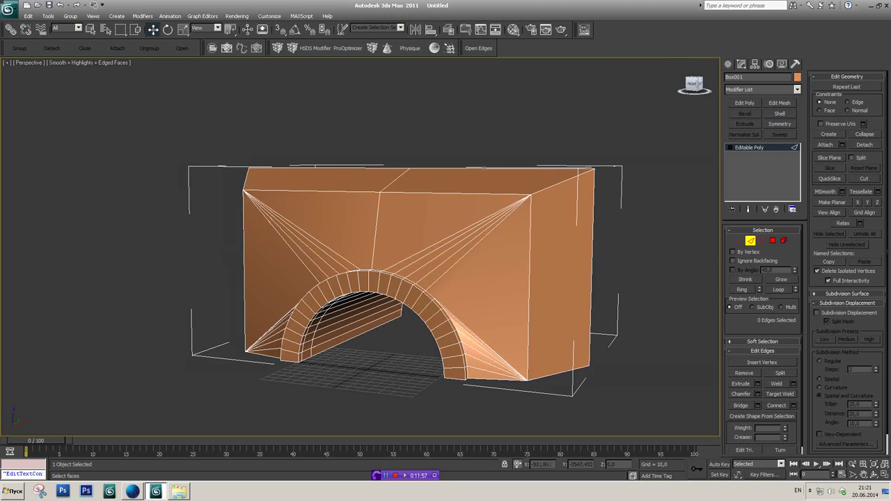
- Exit sub-object level and change the wall's material type to S.T.A.L.K.E.R.Mtl
click(747, 148)
key(m)
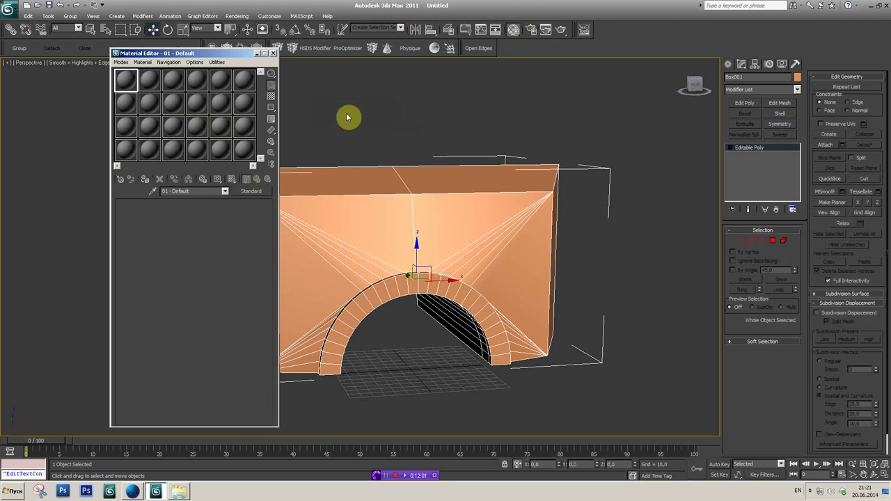
mouse_move(199, 54)
mouse_down()
mouse_move(89, 55)
mouse_move(118, 53)
mouse_up()
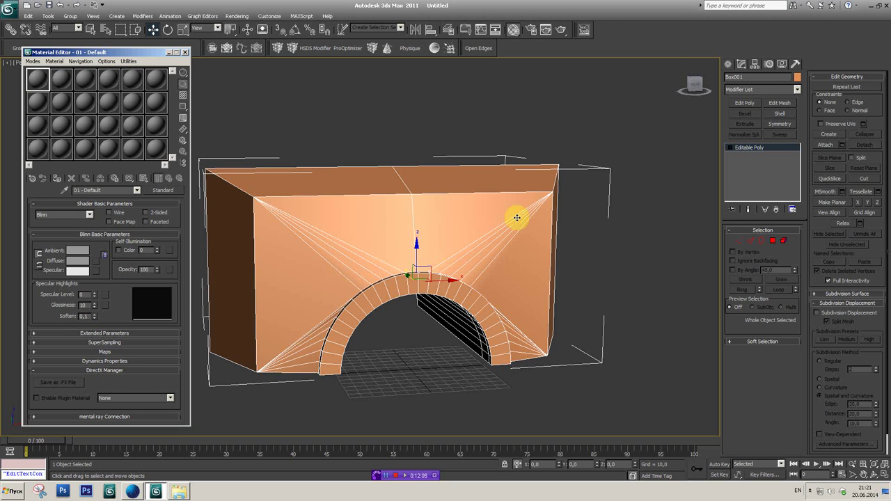
mouse_move(438, 240)
middle_down()
mouse_move(497, 232)
mouse_move(326, 192)
middle_up()
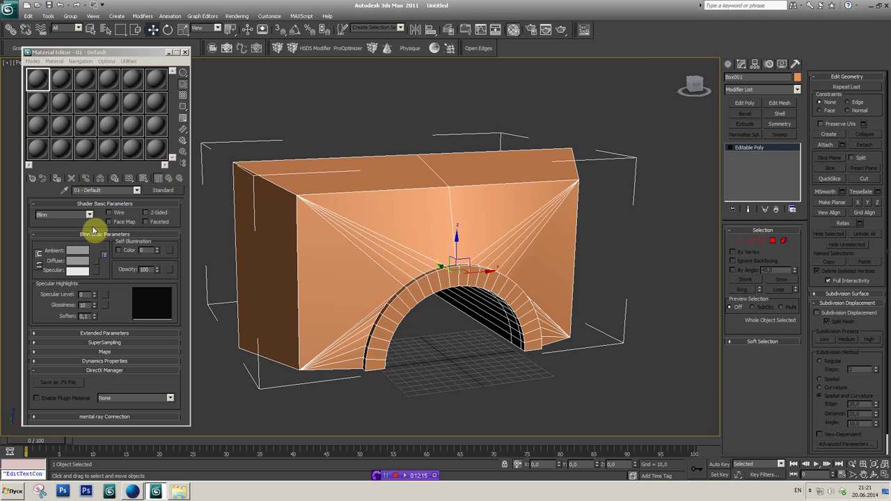
click(164, 191)
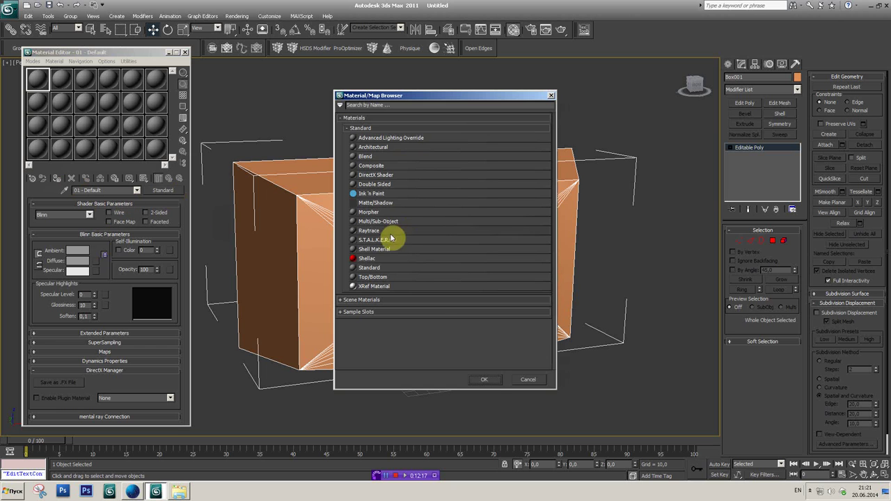
click(492, 381)
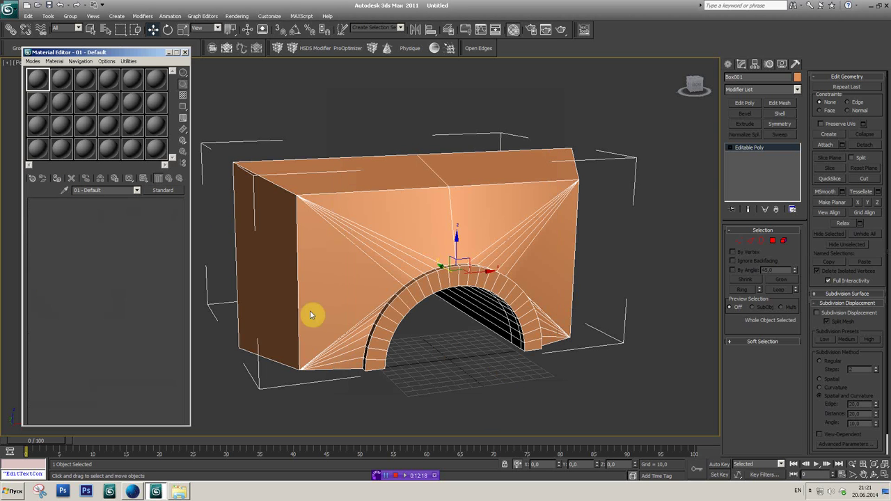
- Set def_shaders\def_vertex engine and compiler shaders, materials\bricks game material, and a Bitmap diffuse map
click(106, 362)
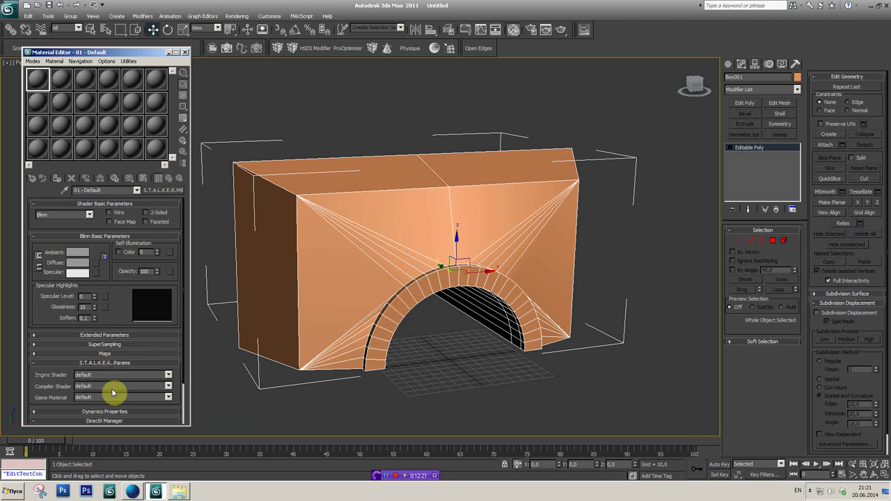
click(112, 376)
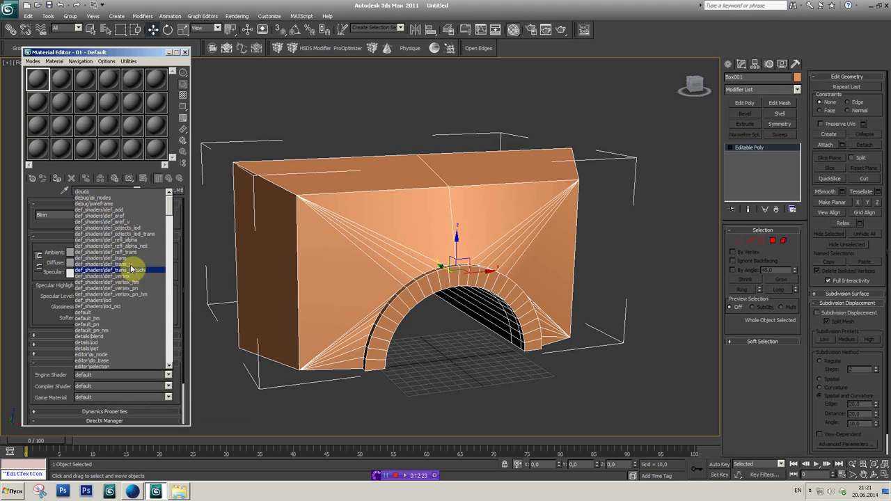
click(124, 282)
click(117, 385)
scroll(134, 270, up, 1)
click(126, 282)
click(111, 397)
scroll(125, 292, up, 1)
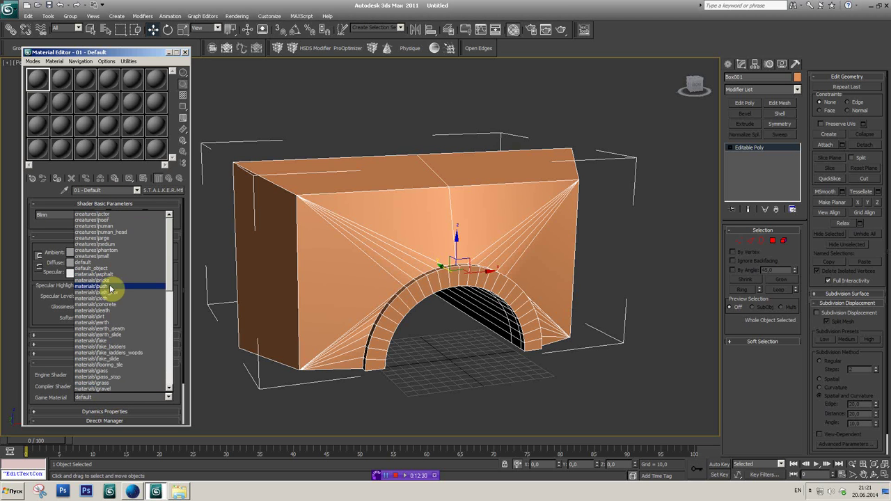
click(111, 281)
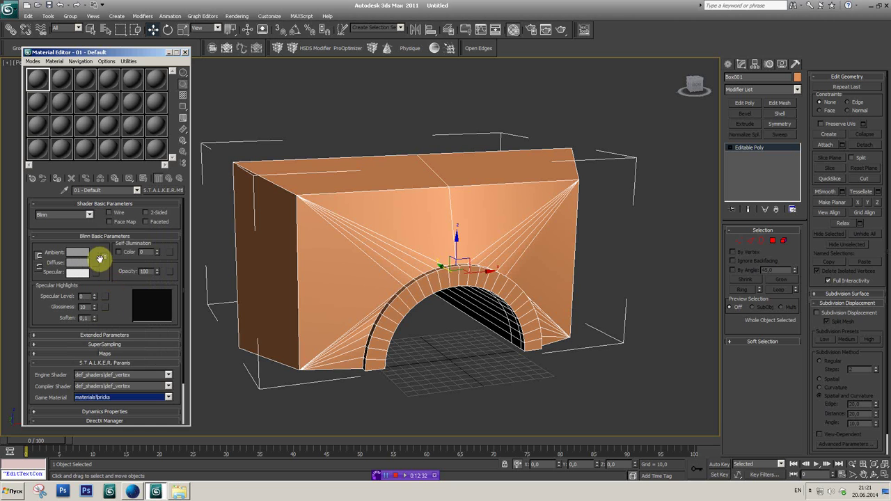
click(102, 263)
double_click(365, 139)
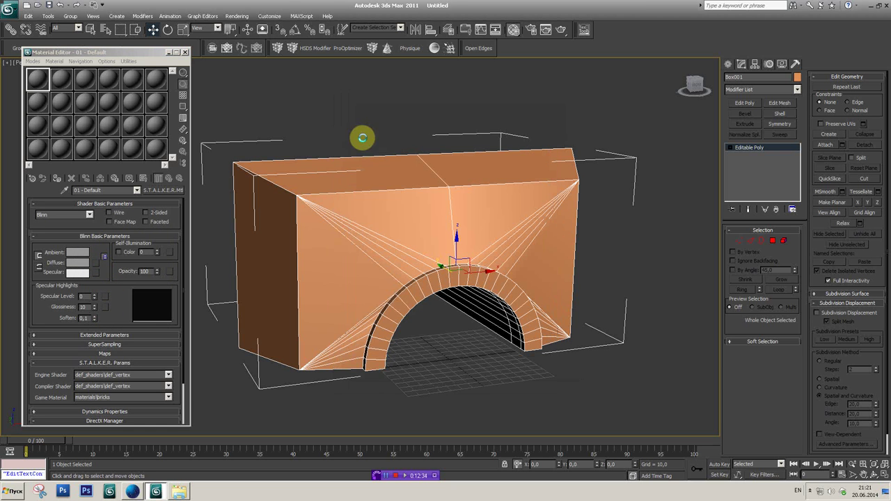
- Load textures\briks\briks_br_red_painted as the diffuse bitmap and show it shaded in the viewport
click(212, 61)
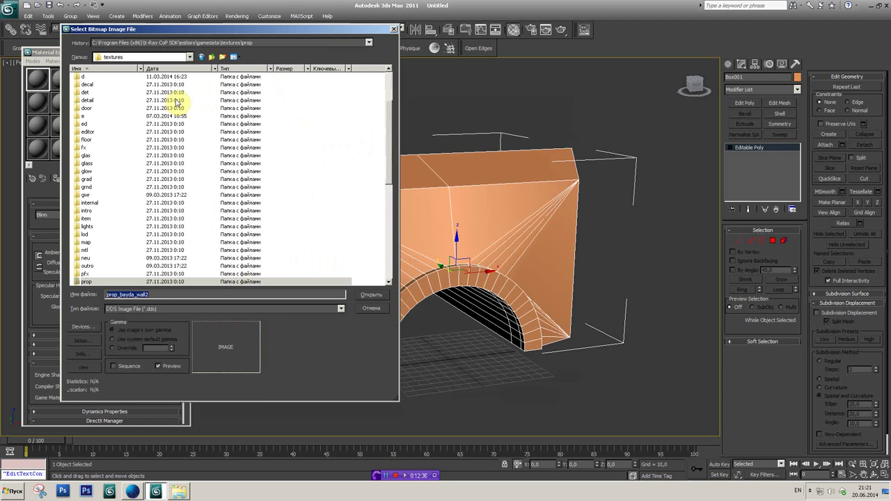
double_click(85, 116)
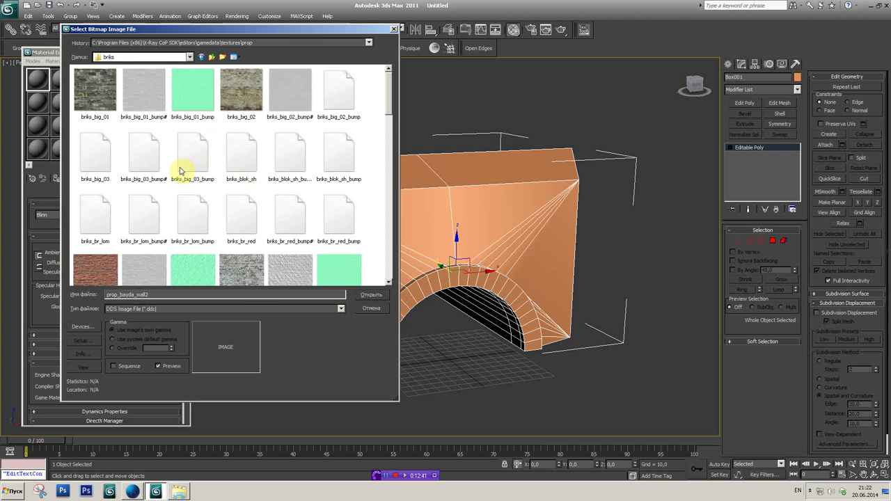
scroll(179, 163, down, 3)
click(87, 188)
drag(154, 295, 98, 300)
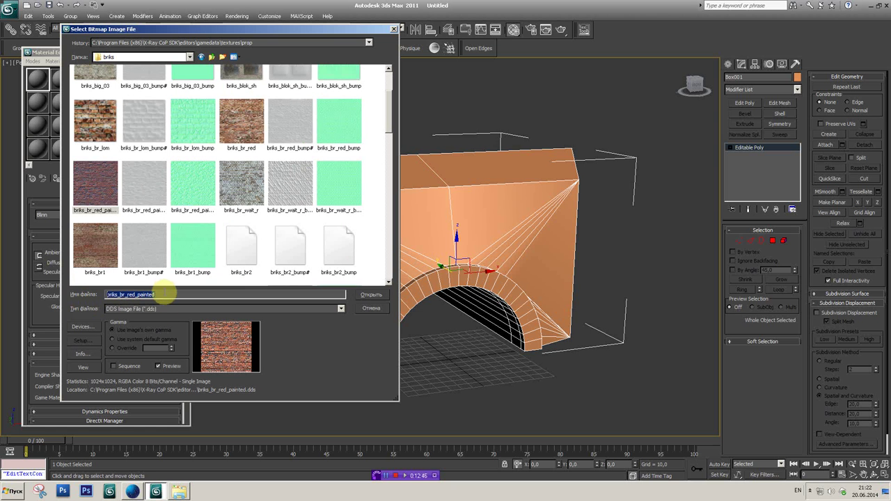
click(370, 295)
click(143, 178)
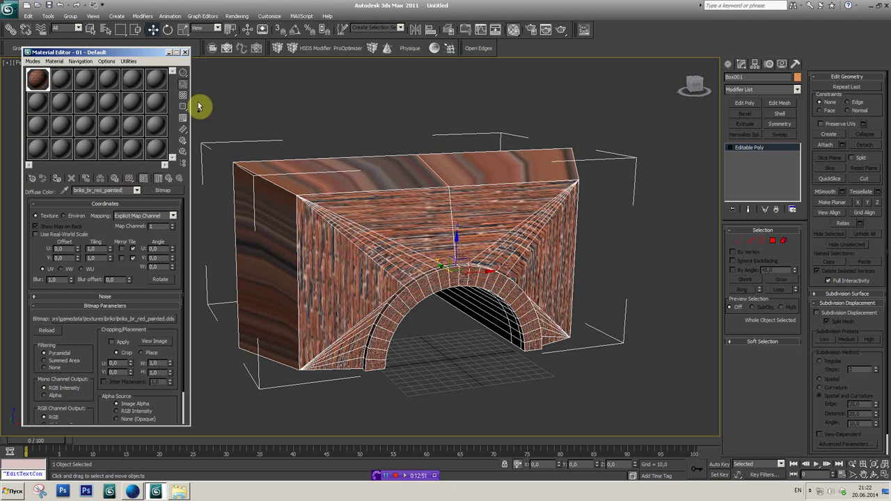
click(185, 53)
- Unwrap the selected arch faces and open the Edit UVWs editor
alt+middle_drag(396, 201, 633, 135)
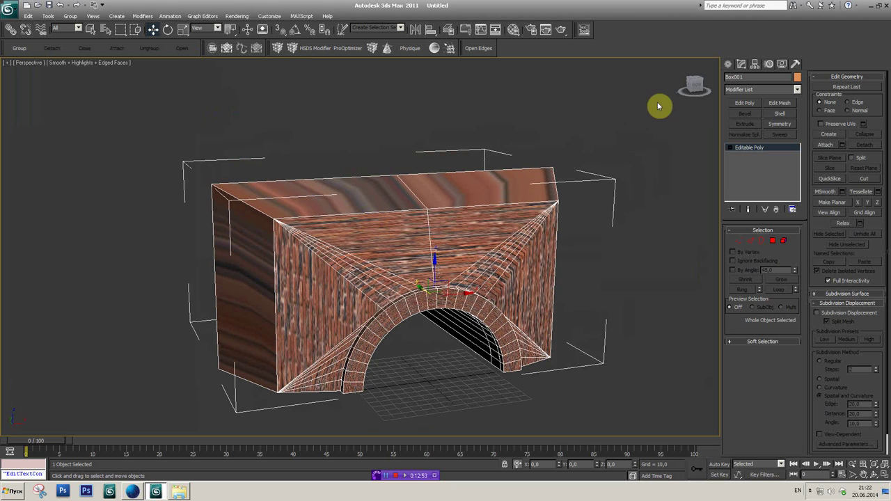
alt+middle_drag(417, 278, 487, 174)
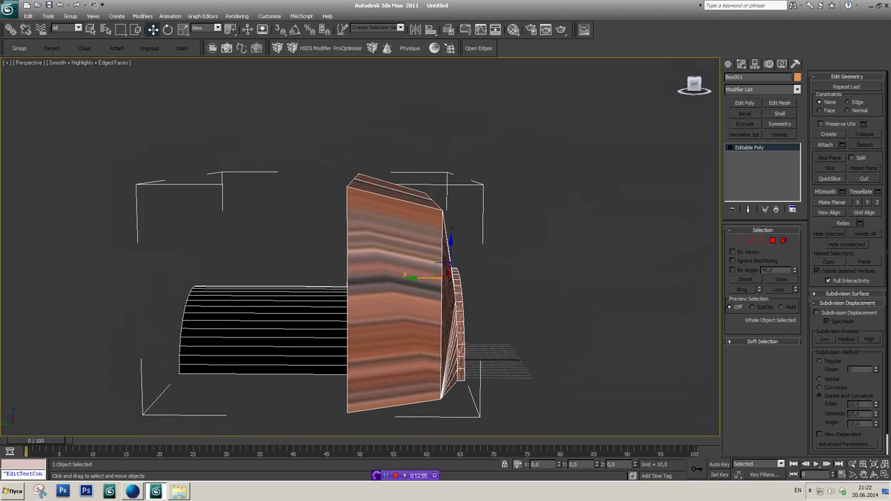
mouse_move(418, 208)
alt+middle_down()
mouse_move(417, 292)
mouse_move(676, 104)
alt+middle_up()
scroll(514, 249, up, 5)
alt+middle_drag(513, 249, 480, 235)
scroll(502, 223, down, 3)
scroll(527, 209, down, 3)
scroll(487, 229, up, 2)
scroll(533, 237, up, 2)
scroll(533, 236, up, 2)
scroll(521, 239, down, 2)
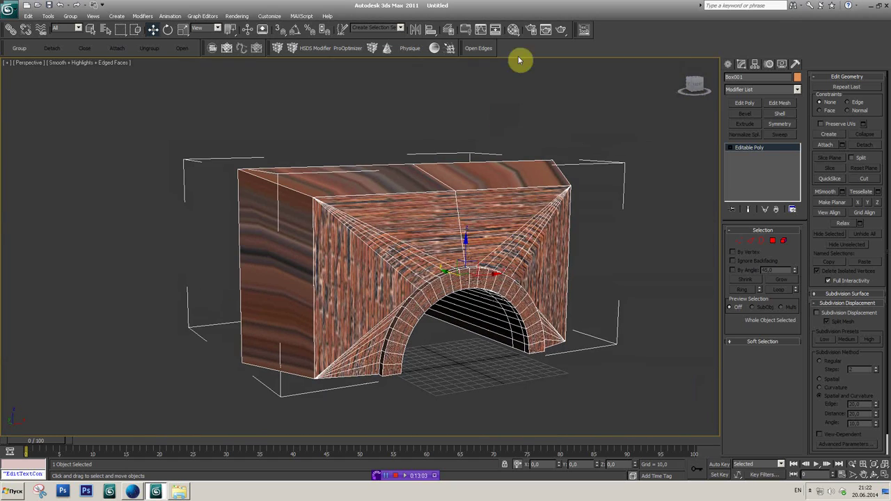
click(586, 31)
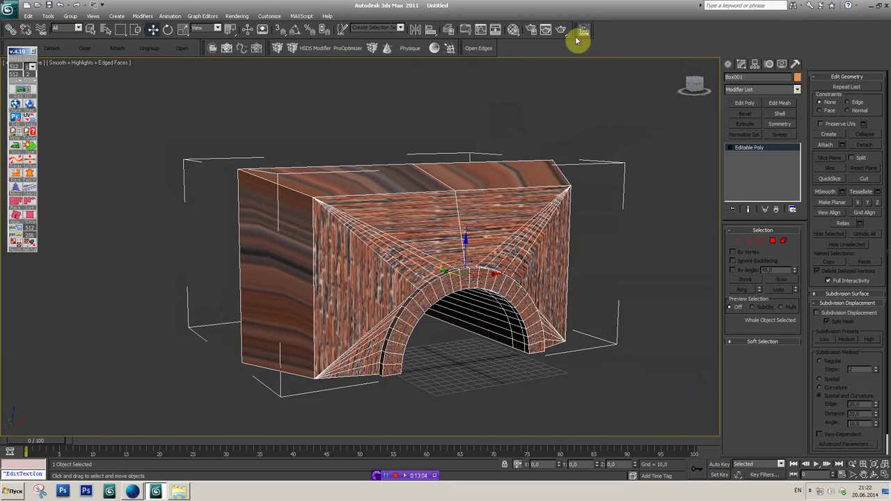
click(20, 89)
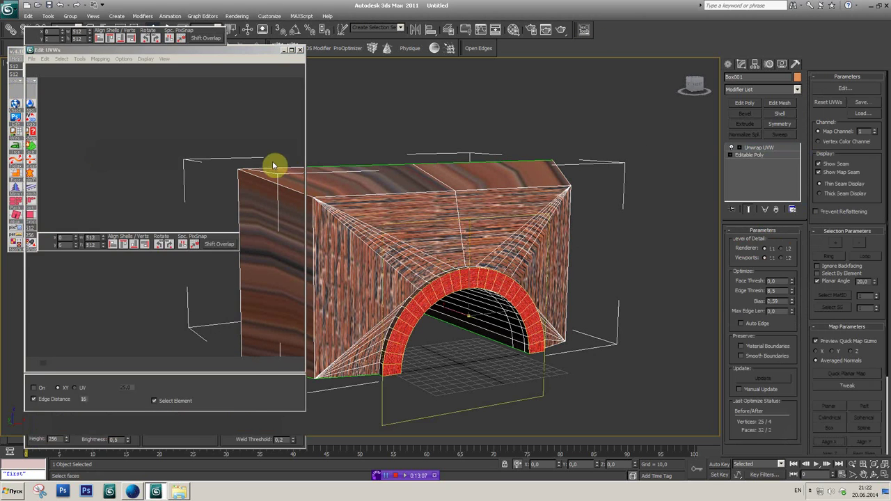
- Reposition the Edit UVWs window and reselect the arch faces
scroll(212, 178, down, 3)
scroll(191, 213, up, 1)
scroll(454, 223, down, 1)
scroll(487, 224, up, 3)
click(152, 54)
drag(164, 67, 178, 76)
click(34, 66)
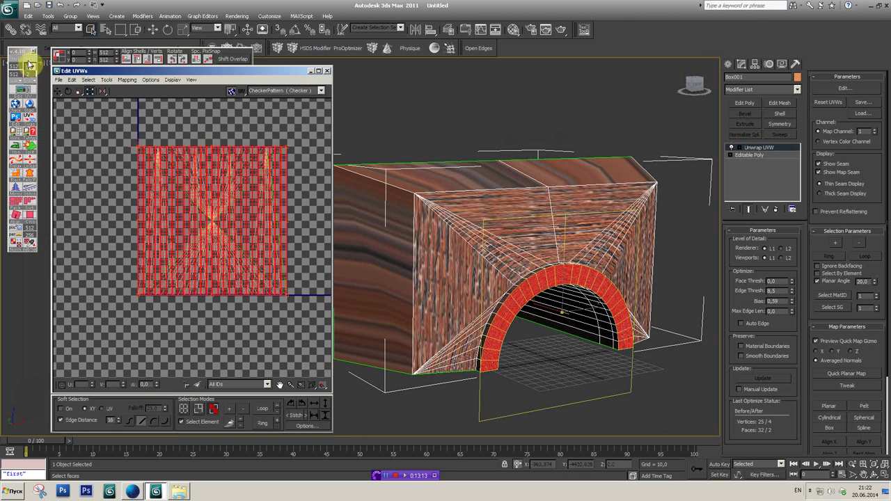
scroll(465, 270, up, 1)
scroll(456, 244, up, 4)
scroll(473, 251, down, 1)
scroll(495, 268, down, 3)
click(498, 261)
click(461, 227)
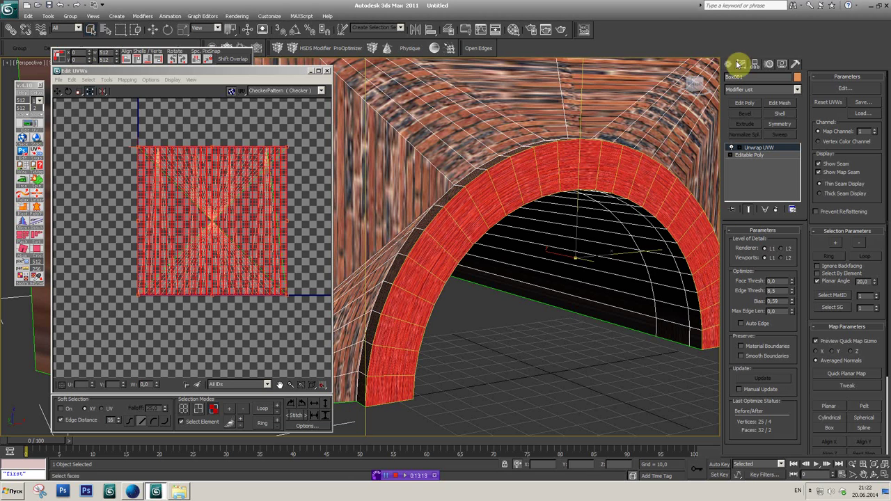
- Apply Flatten Mapping to the arch UVs
click(656, 103)
click(193, 215)
click(128, 82)
click(116, 174)
scroll(119, 185, down, 3)
scroll(119, 188, down, 3)
click(127, 80)
click(136, 88)
click(133, 22)
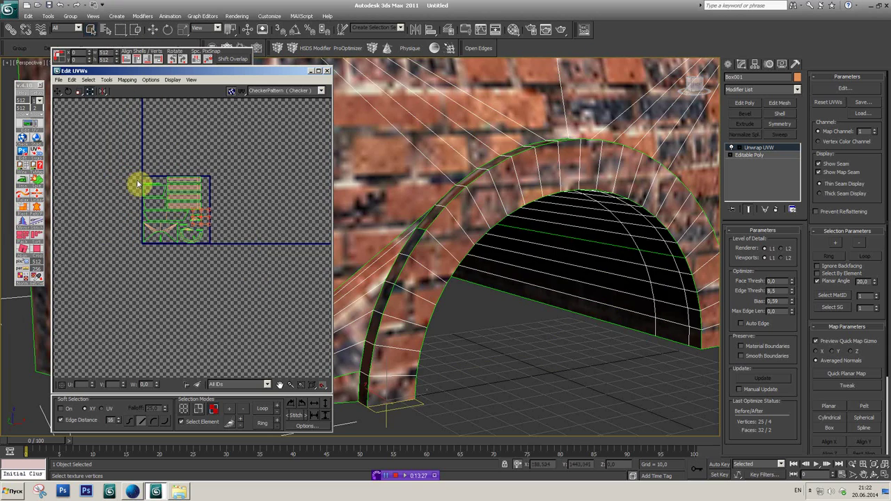
- Move the flattened UV island above the texture square and deselect it
drag(173, 212, 181, 147)
click(217, 195)
scroll(222, 209, down, 2)
scroll(234, 218, down, 2)
scroll(224, 218, down, 2)
scroll(239, 339, up, 2)
- Show the brick texture behind the UV layout, keeping all material IDs displayed
click(190, 80)
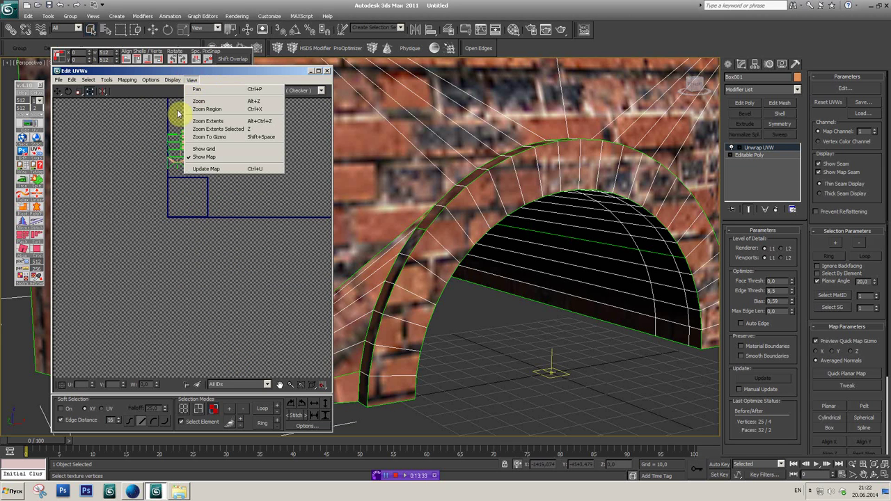
click(225, 228)
click(267, 385)
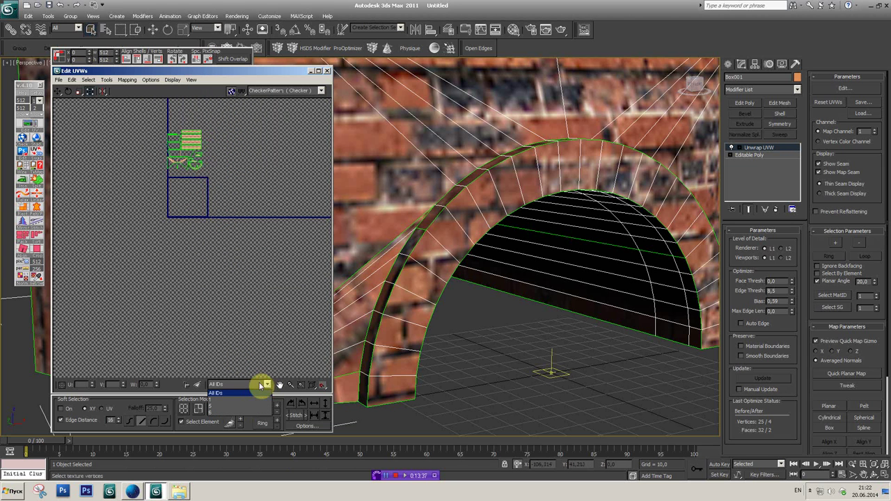
click(247, 394)
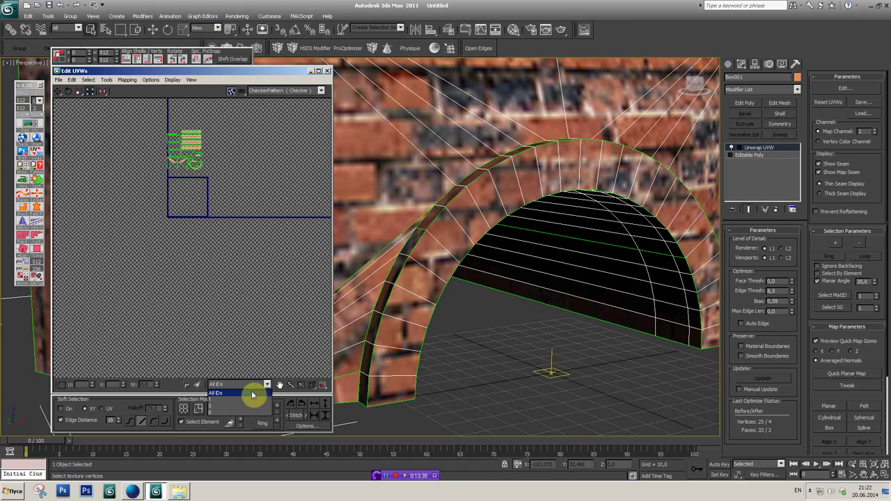
middle_drag(230, 257, 245, 299)
scroll(233, 288, up, 3)
scroll(230, 169, up, 2)
- Select the front face of the brick block
mouse_move(464, 243)
alt+middle_down()
mouse_move(533, 263)
mouse_move(514, 248)
alt+middle_up()
scroll(483, 258, up, 3)
scroll(515, 248, down, 2)
scroll(529, 245, down, 3)
click(450, 241)
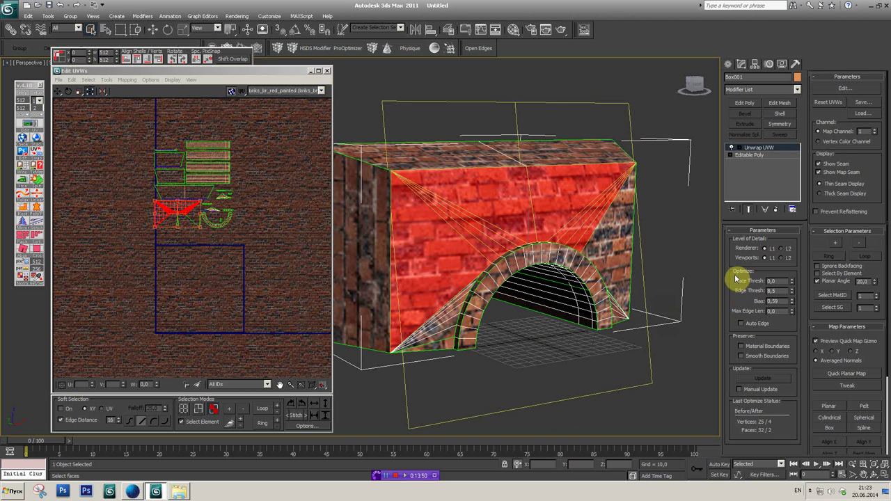
- Select the triangular and remaining front wall faces around the arch
click(743, 231)
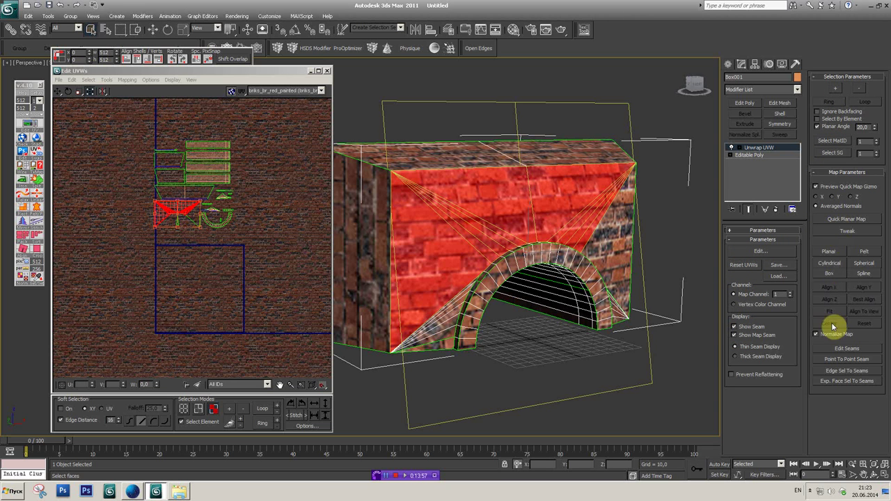
click(424, 249)
ctrl+click(441, 328)
ctrl+click(417, 357)
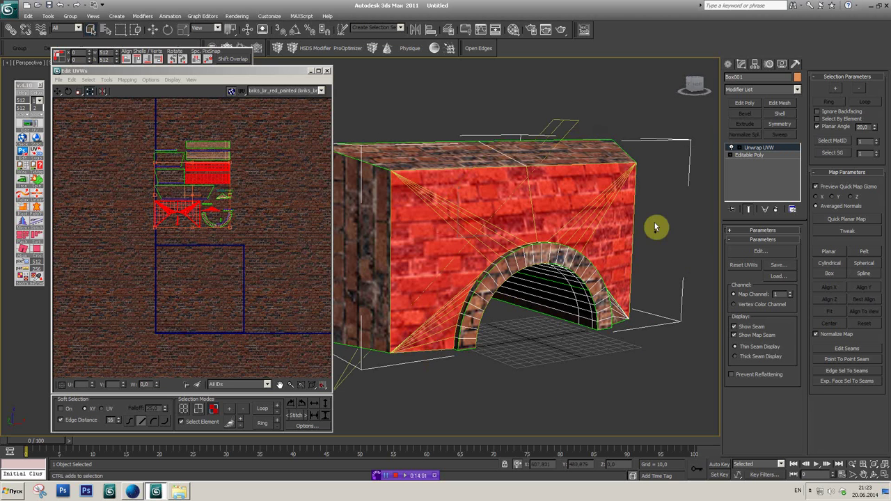
drag(694, 85, 640, 334)
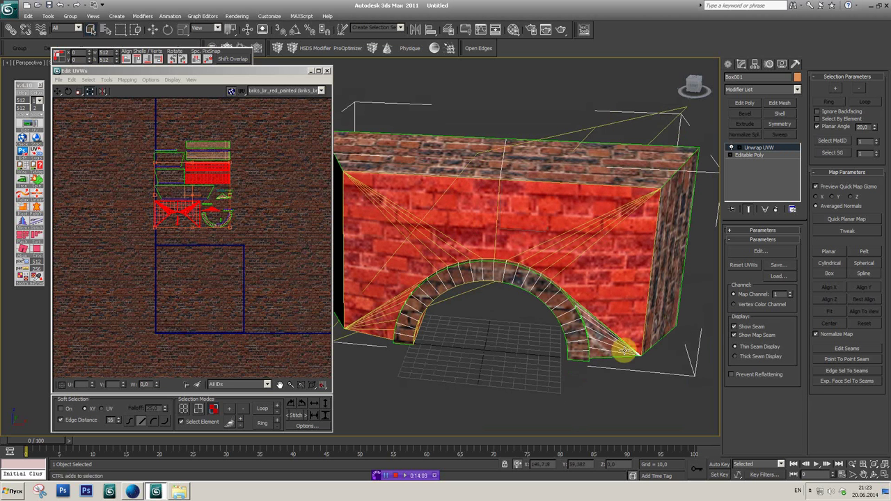
alt+middle_drag(609, 304, 610, 251)
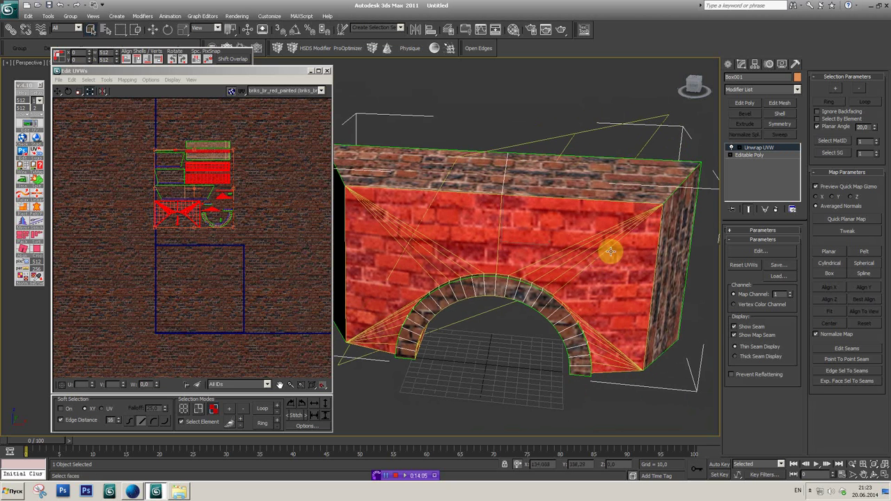
drag(694, 87, 677, 221)
click(696, 94)
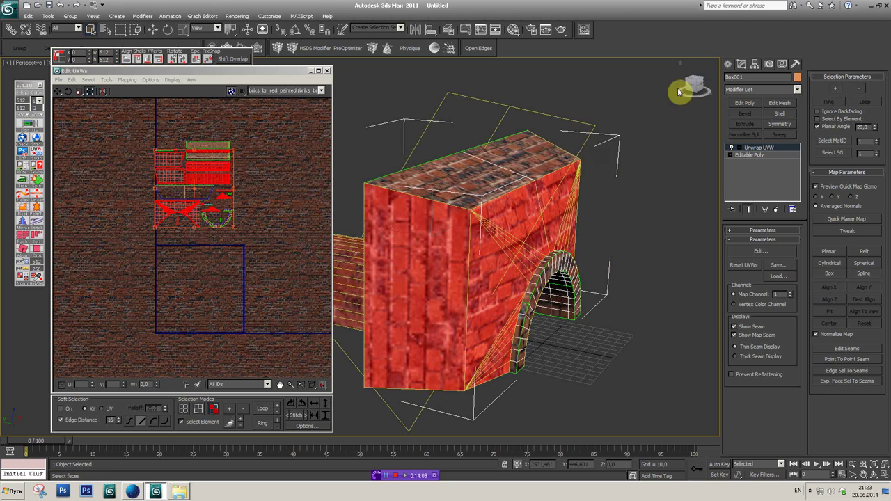
click(699, 86)
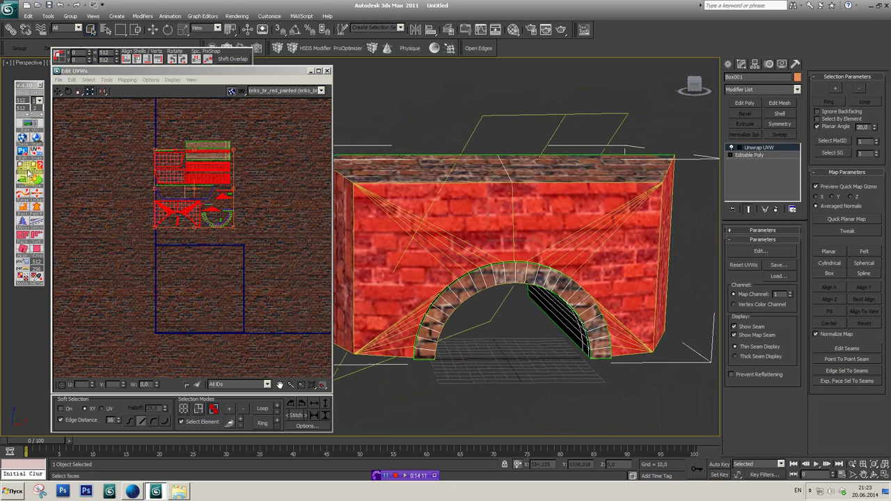
- Adjust the selected UV shells and add the faces inside the arch
click(23, 184)
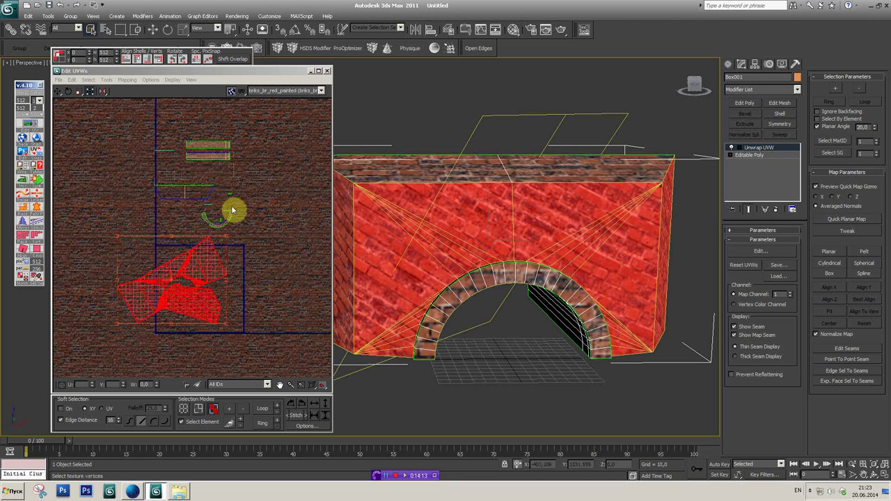
scroll(188, 278, up, 2)
scroll(213, 275, up, 2)
scroll(213, 285, up, 2)
scroll(213, 285, up, 1)
mouse_move(694, 85)
mouse_down()
mouse_move(582, 213)
mouse_move(581, 235)
mouse_up()
click(525, 202)
click(694, 82)
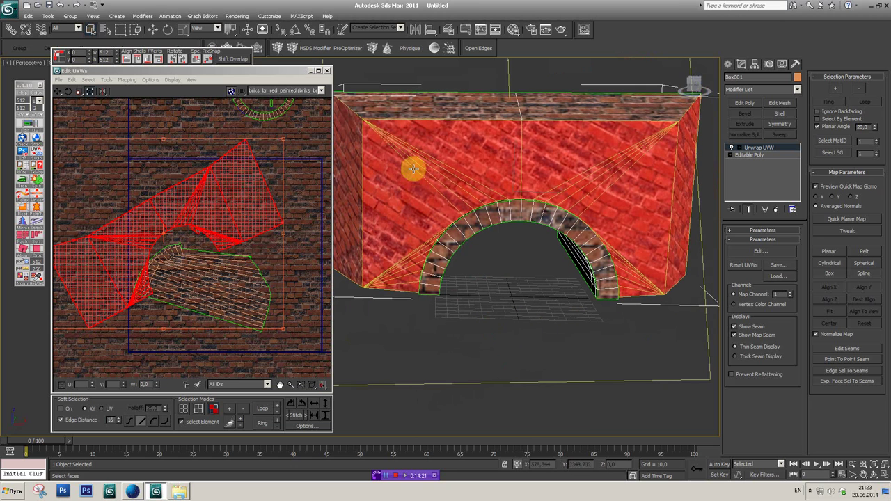
- Planar-map the wall faces, straighten them, and move the shell below the texture square
click(23, 182)
middle_drag(250, 234, 187, 227)
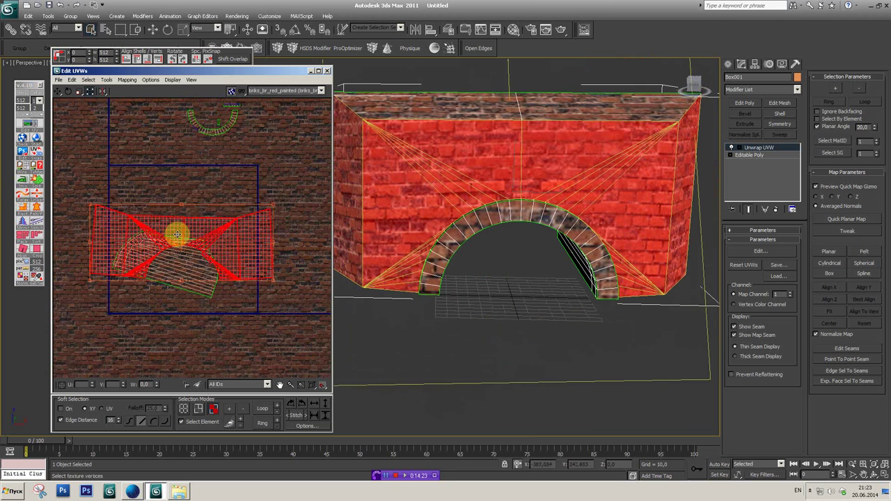
click(30, 218)
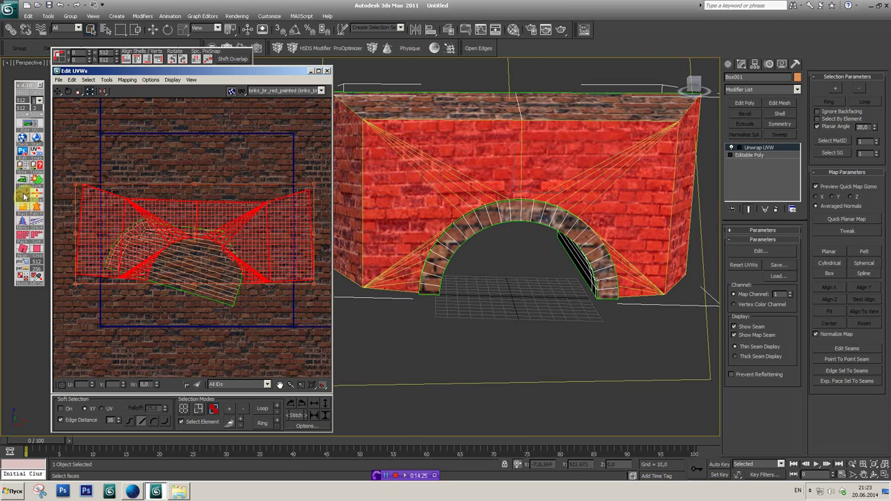
click(22, 196)
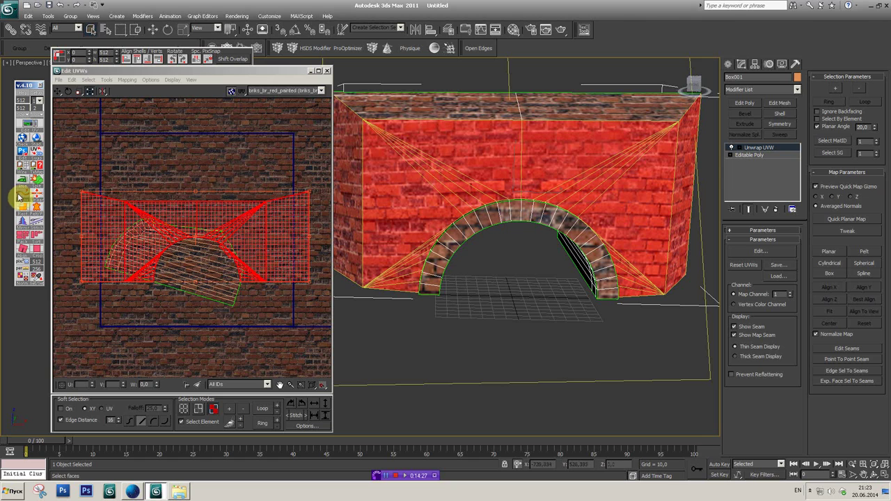
drag(265, 209, 257, 355)
middle_drag(255, 292, 235, 225)
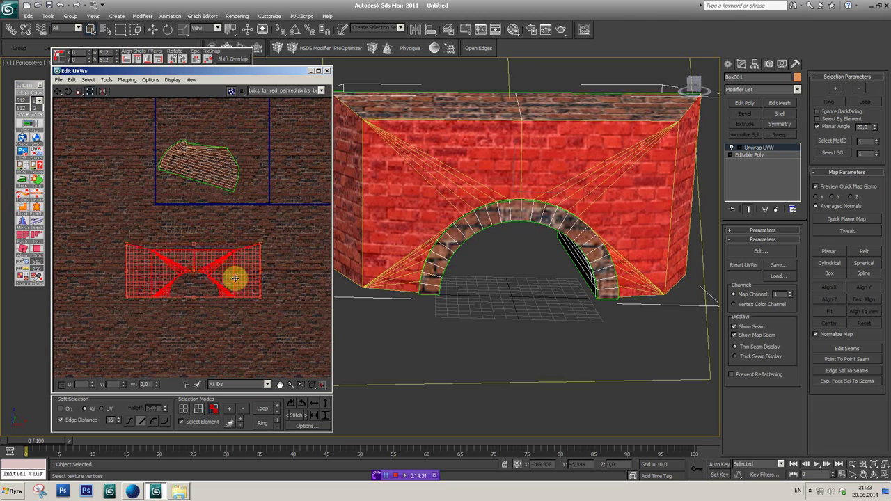
click(511, 225)
scroll(517, 218, up, 2)
- Normalize and straighten the arch's inner-face UVs, then place them right of the square
scroll(515, 230, down, 2)
middle_drag(515, 230, 511, 308)
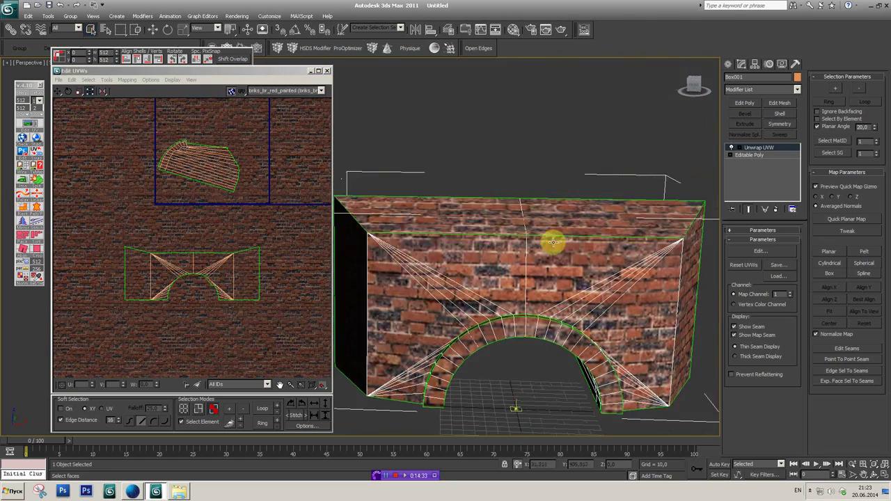
mouse_move(606, 230)
alt+middle_down()
mouse_move(591, 173)
mouse_move(582, 242)
alt+middle_up()
mouse_move(621, 234)
mouse_down()
mouse_move(428, 343)
mouse_move(507, 270)
mouse_up()
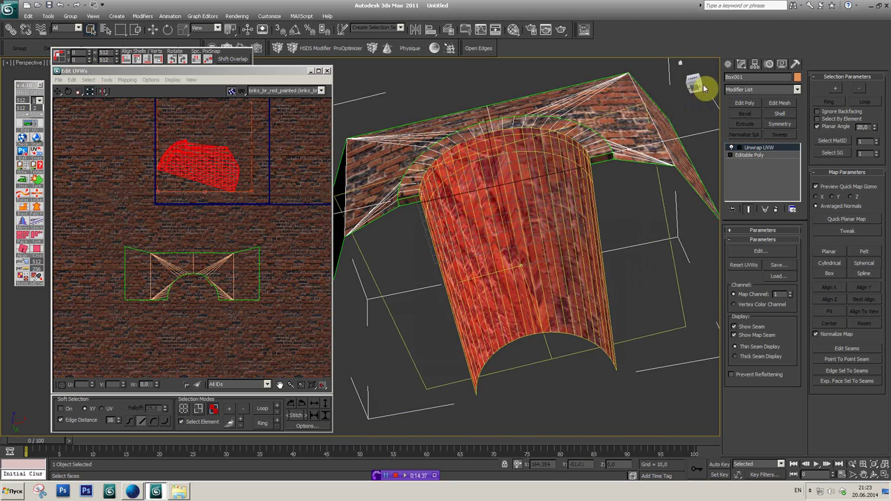
drag(694, 94, 570, 94)
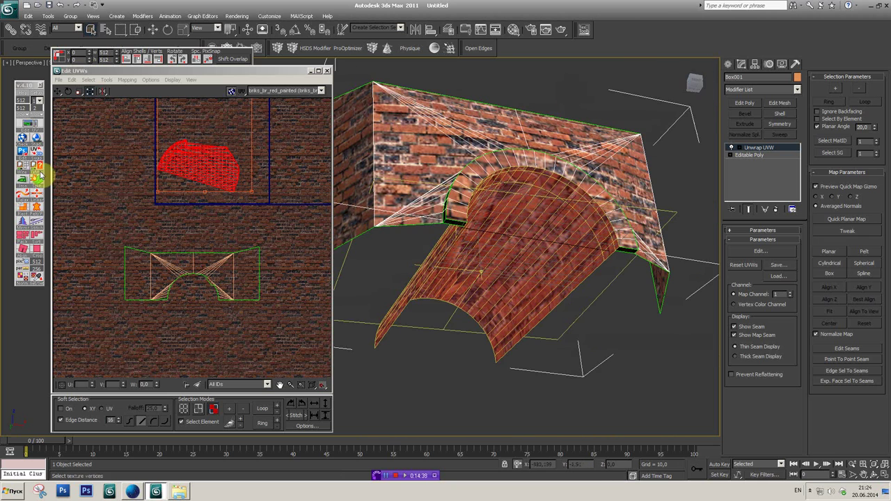
click(25, 190)
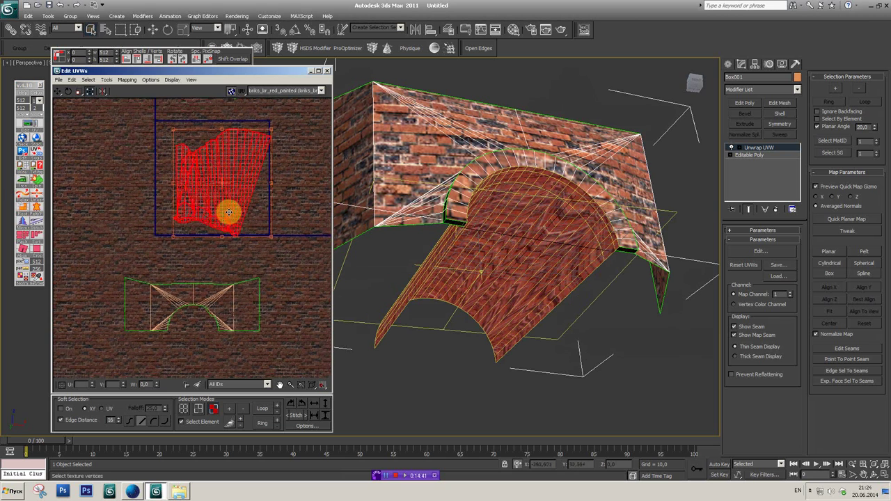
click(24, 195)
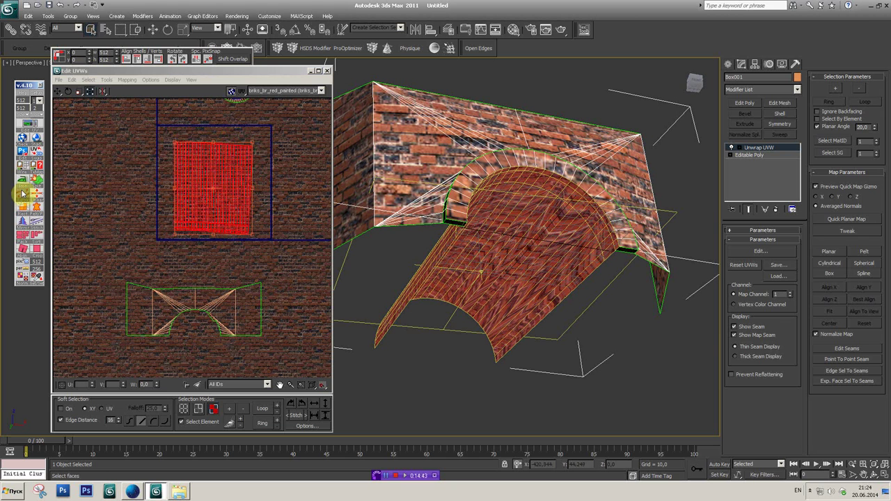
mouse_move(269, 202)
mouse_down()
mouse_move(354, 255)
mouse_move(339, 215)
mouse_move(335, 239)
mouse_move(281, 258)
mouse_up()
- Select the strip of faces along the arch edge, undoing an accidental wall selection
mouse_move(390, 256)
alt+middle_down()
mouse_move(478, 255)
mouse_move(704, 96)
mouse_move(700, 84)
alt+middle_up()
scroll(577, 243, up, 5)
scroll(564, 225, up, 3)
mouse_move(422, 320)
mouse_down()
mouse_move(441, 249)
mouse_move(504, 171)
mouse_move(571, 133)
mouse_up()
mouse_move(571, 133)
alt+middle_down()
mouse_move(493, 175)
mouse_move(679, 95)
mouse_move(551, 175)
mouse_move(411, 205)
alt+middle_up()
ctrl+click(490, 319)
ctrl+click(515, 381)
click(651, 130)
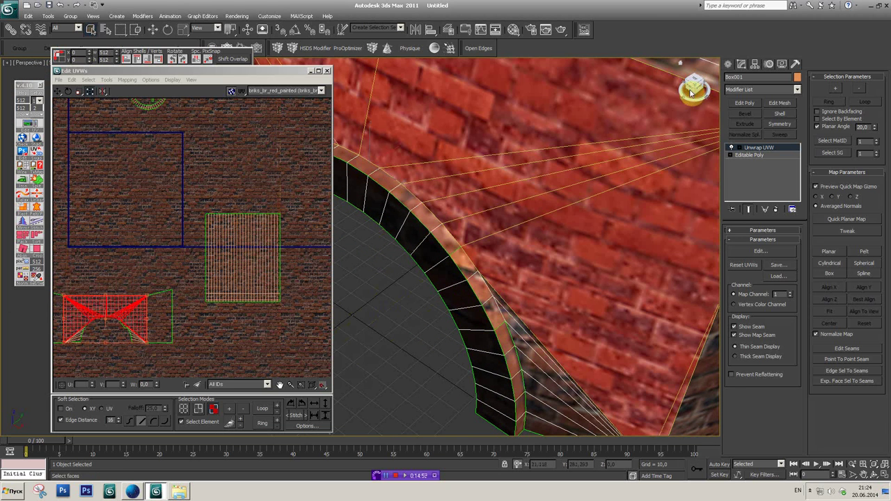
key(ctrl+z)
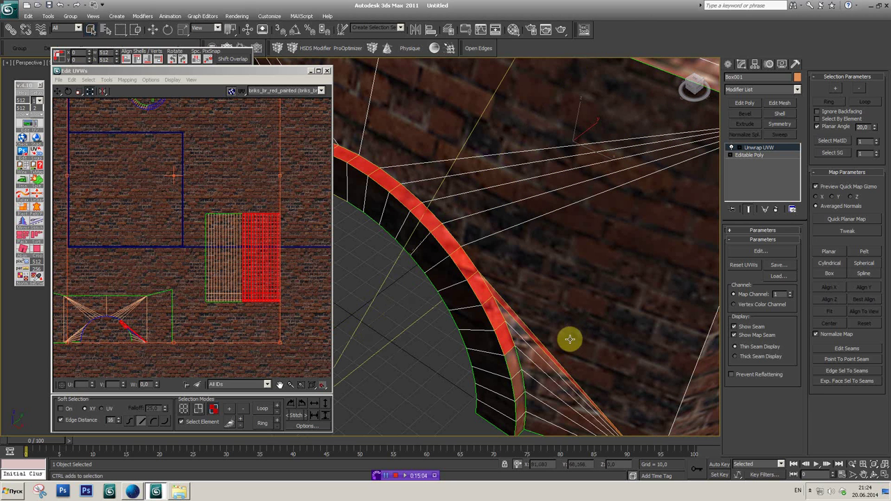
- Bring all UV islands into view and select the thin arch-edge UV strip
alt+middle_drag(583, 348, 578, 384)
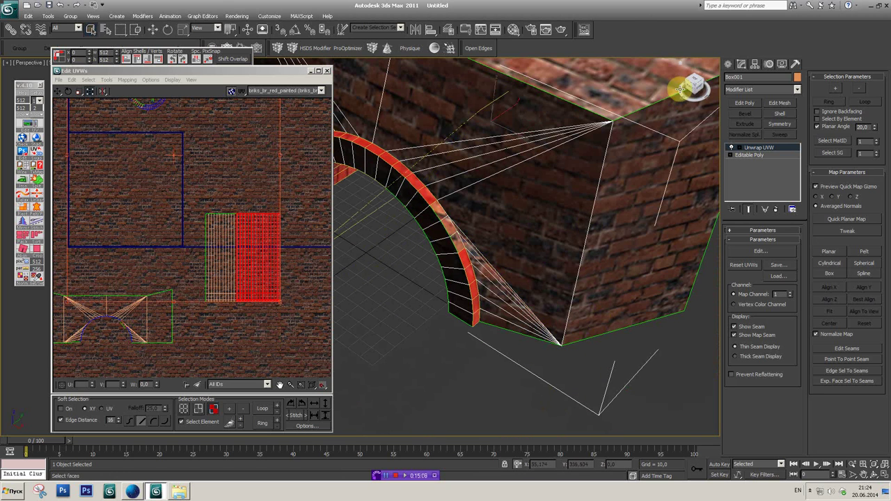
click(686, 93)
alt+middle_drag(564, 199, 583, 209)
mouse_move(594, 364)
mouse_down()
mouse_move(460, 308)
mouse_move(450, 201)
mouse_up()
alt+middle_drag(450, 202, 541, 291)
drag(698, 83, 695, 82)
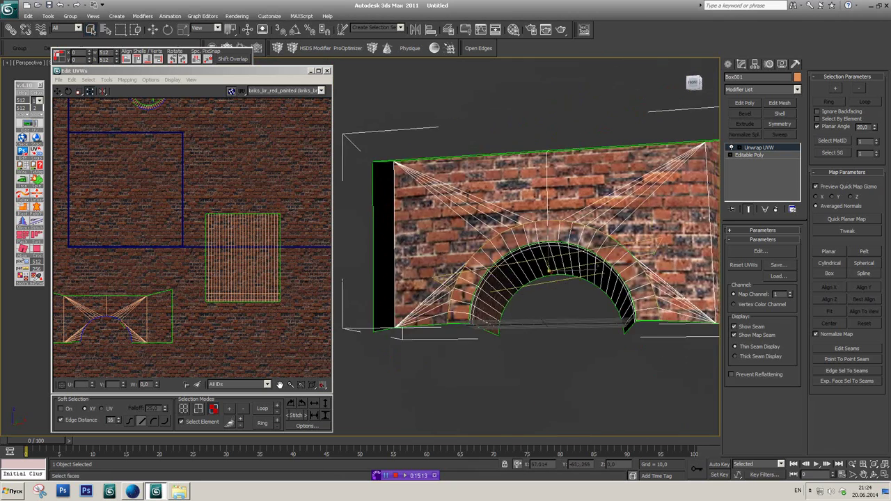
scroll(246, 295, down, 3)
middle_drag(247, 294, 241, 218)
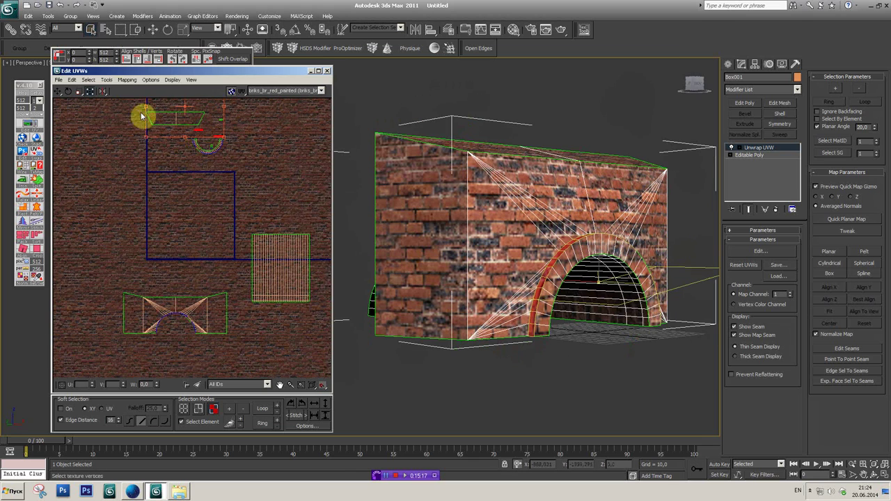
click(23, 187)
scroll(208, 209, up, 2)
- Select the edge ring running along the arch, trimming part of it
drag(693, 91, 573, 204)
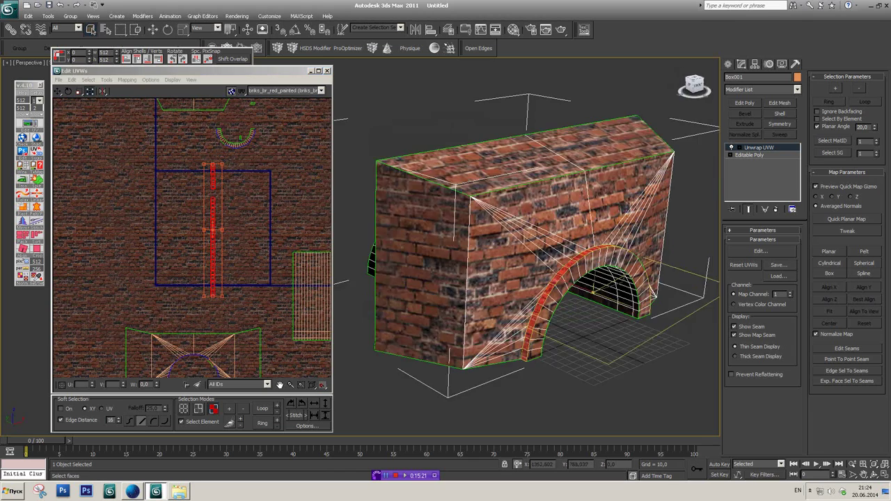
scroll(605, 260, up, 3)
scroll(481, 207, up, 2)
scroll(480, 207, up, 2)
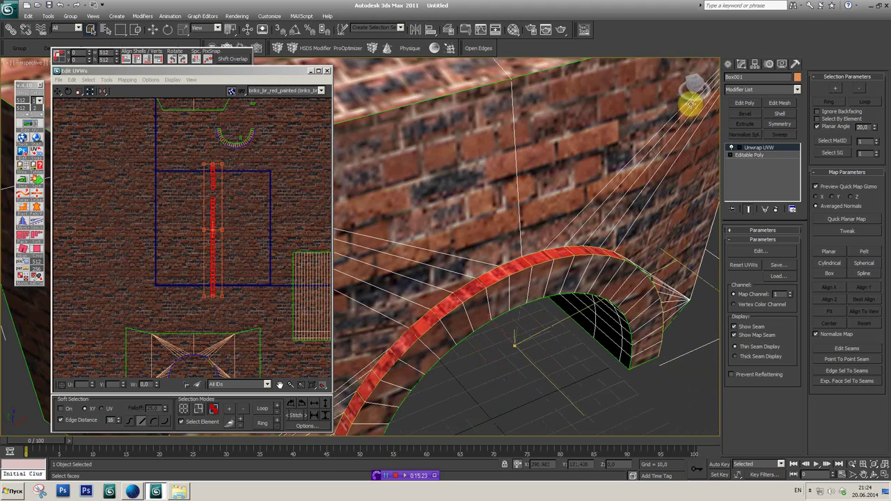
drag(696, 88, 694, 84)
alt+middle_drag(577, 225, 503, 231)
click(466, 281)
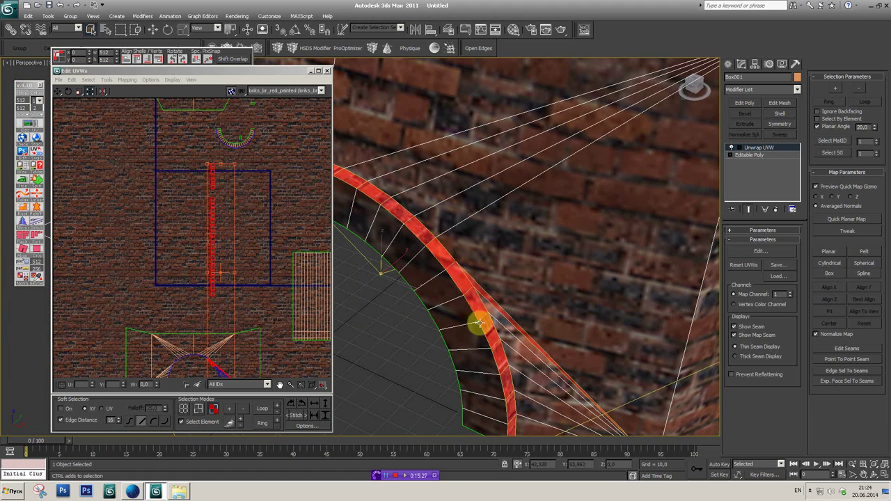
alt+drag(545, 390, 558, 356)
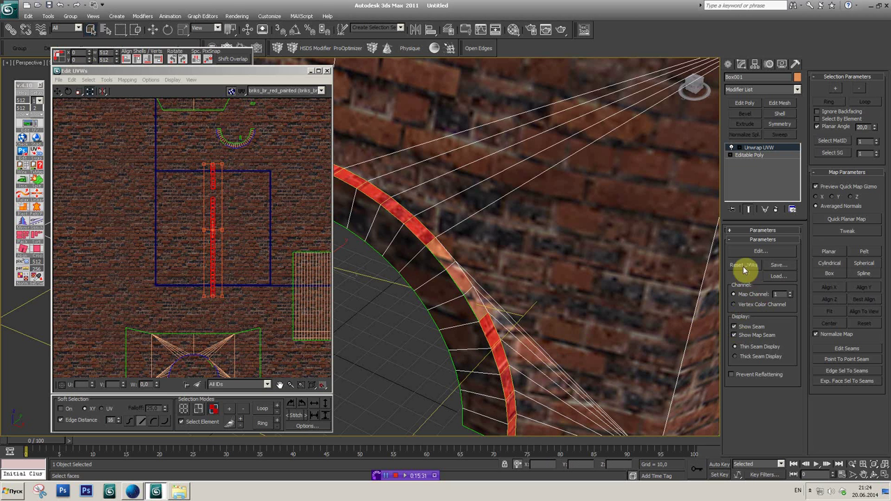
- Add the remaining lighter ring face to the selection and orbit to check it
click(757, 231)
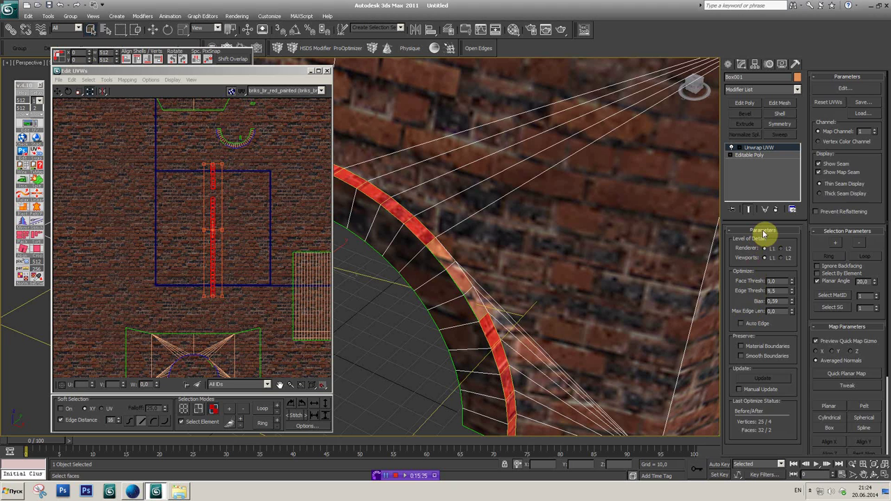
click(764, 231)
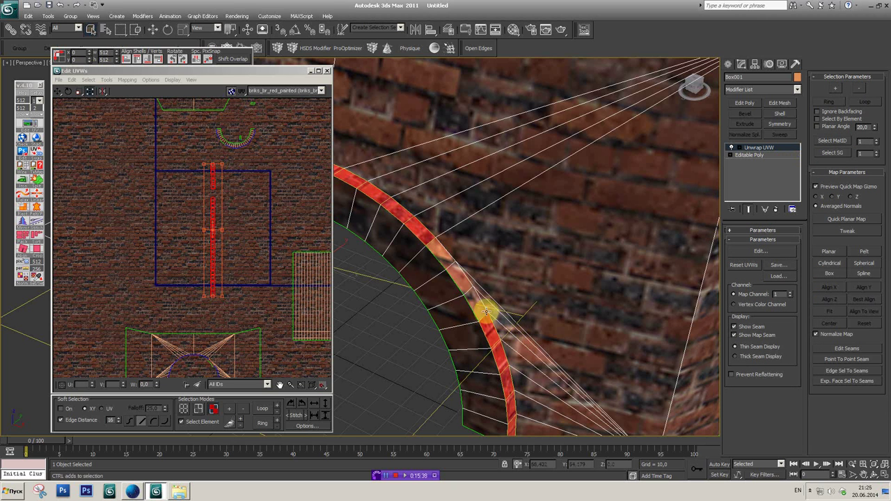
ctrl+click(440, 256)
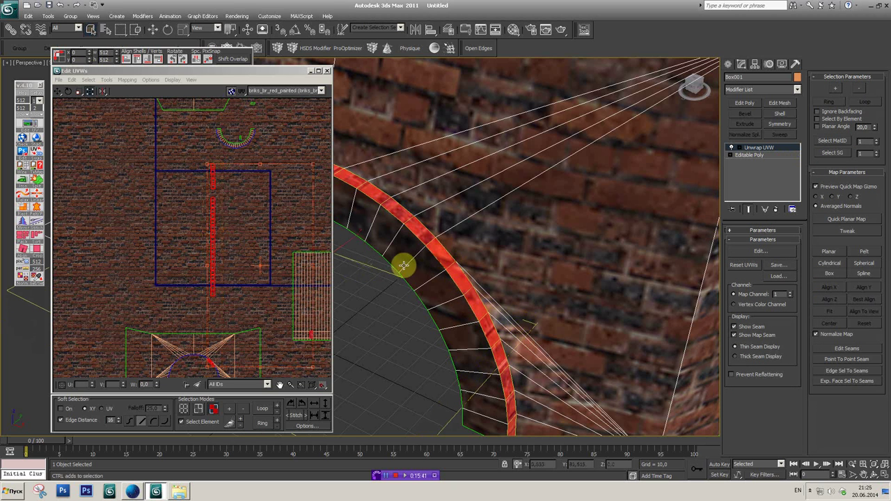
scroll(488, 292, down, 1)
scroll(529, 293, down, 1)
scroll(526, 294, down, 1)
mouse_move(529, 279)
alt+middle_down()
mouse_move(577, 254)
mouse_move(700, 97)
mouse_move(692, 90)
alt+middle_up()
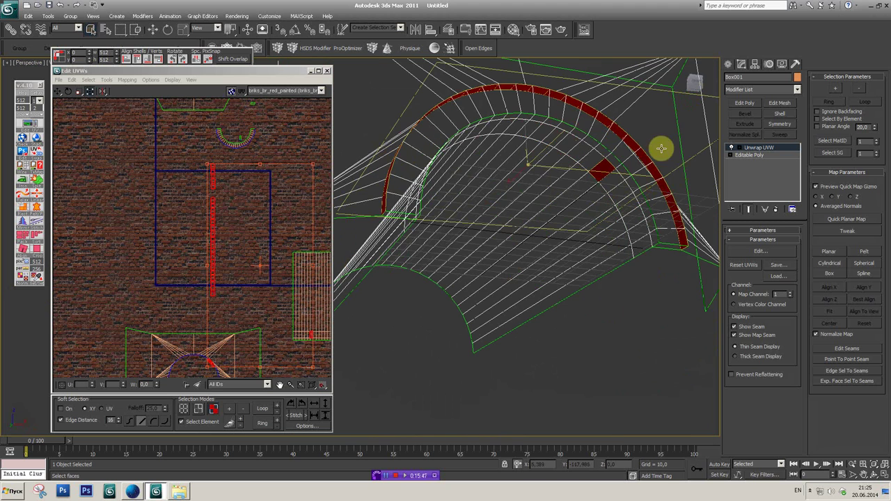
- Rotate the selected arch ring strip's UVs, then clear the UV selection
mouse_move(597, 173)
alt+middle_down()
mouse_move(719, 96)
mouse_move(507, 173)
mouse_move(110, 150)
alt+middle_up()
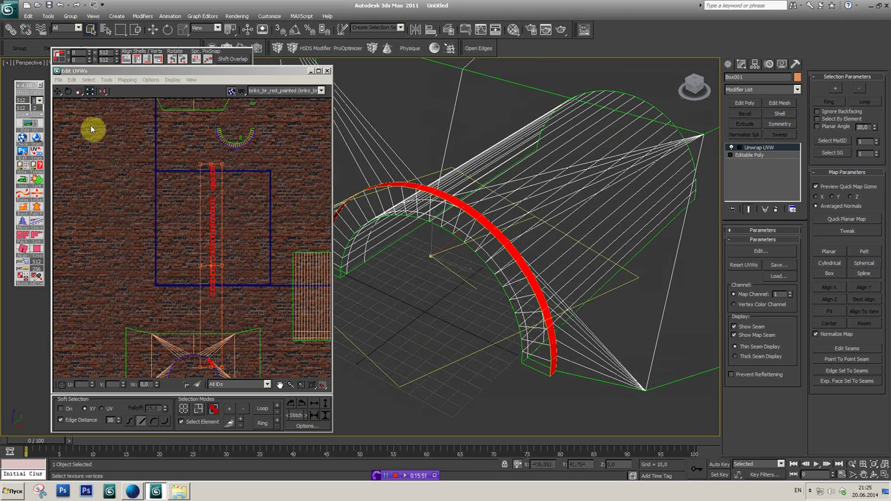
click(26, 187)
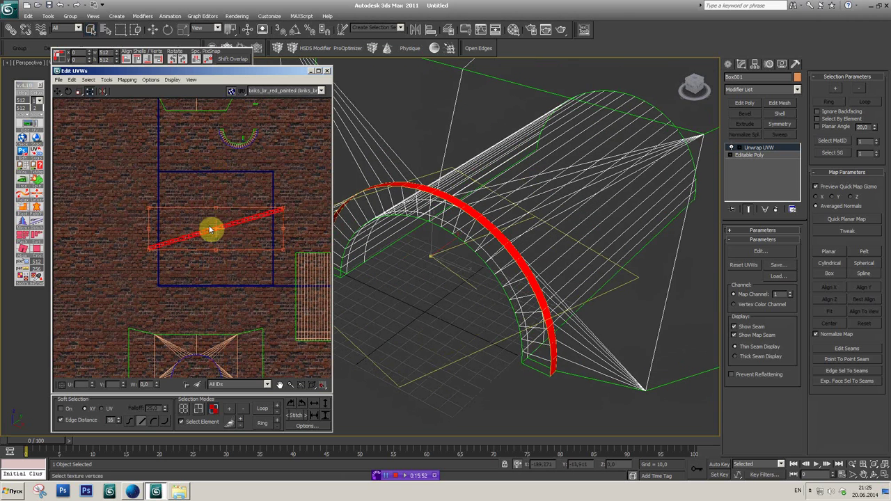
mouse_move(215, 243)
middle_down()
mouse_move(279, 223)
mouse_move(256, 235)
middle_up()
scroll(255, 235, up, 3)
click(221, 219)
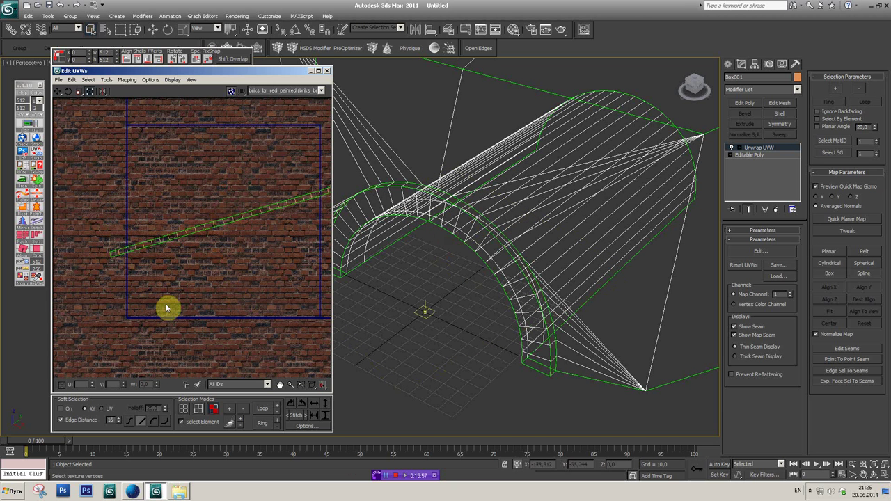
- In edge mode, pick a ring strip edge and Align the strip horizontally
click(192, 423)
click(197, 410)
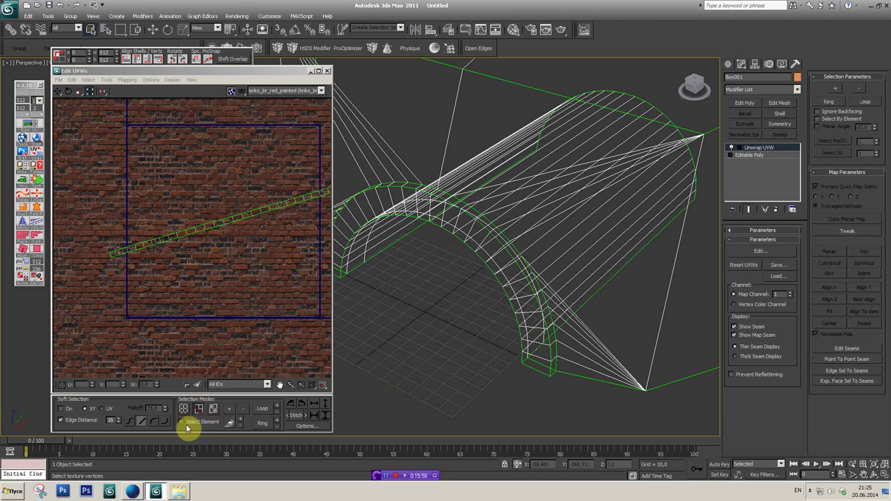
scroll(273, 233, up, 2)
scroll(225, 255, up, 2)
scroll(233, 244, up, 2)
click(204, 228)
scroll(235, 248, down, 2)
scroll(235, 249, down, 1)
click(21, 252)
scroll(227, 257, down, 2)
scroll(188, 256, up, 1)
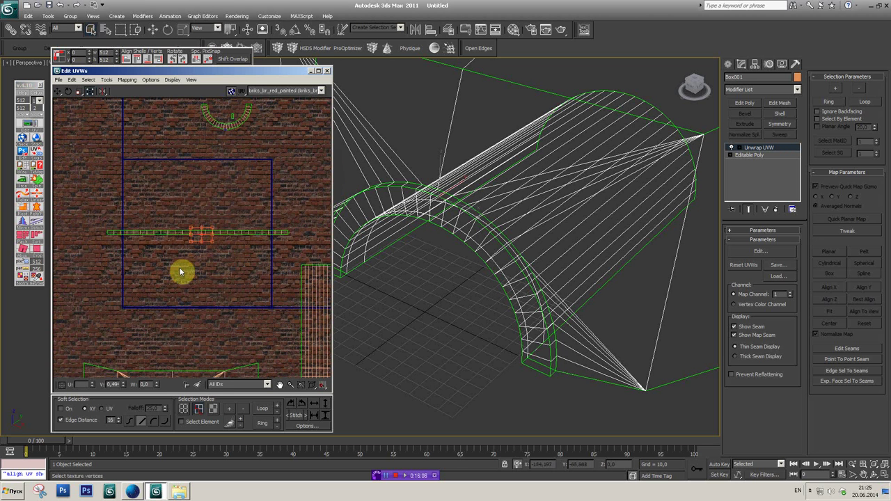
- Move the whole ring strip below the texture square and view its brick texture
click(218, 232)
drag(219, 232, 199, 320)
middle_drag(482, 250, 501, 327)
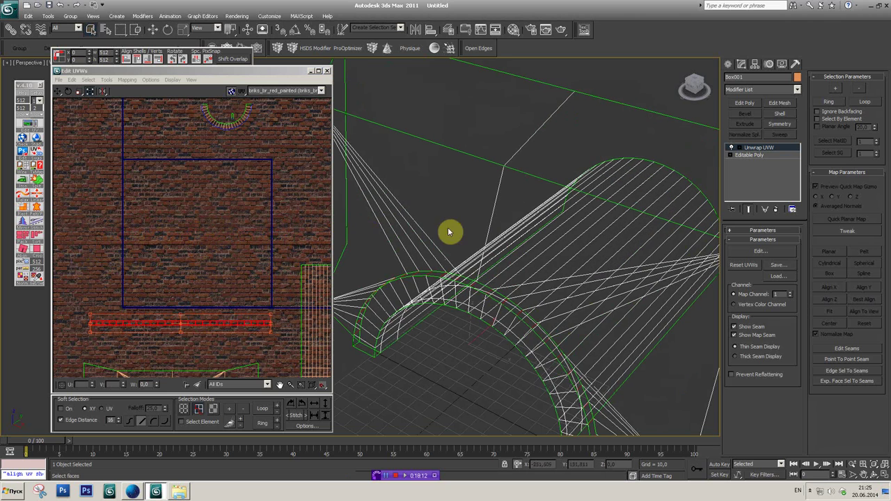
mouse_move(505, 233)
alt+middle_down()
mouse_move(567, 234)
mouse_move(541, 199)
alt+middle_up()
key(F3)
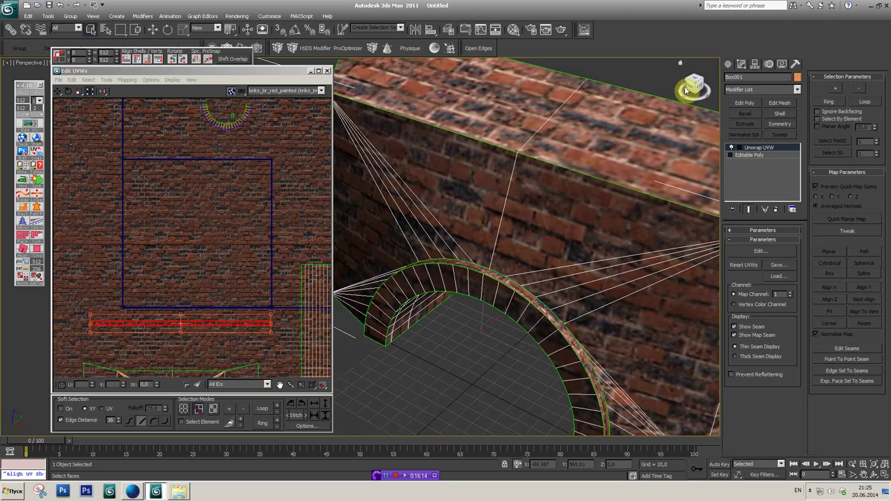
- Select the wall's top face and bring its UVs into view
scroll(578, 125, down, 3)
scroll(578, 125, down, 3)
alt+middle_drag(557, 149, 558, 200)
click(454, 195)
ctrl+click(588, 178)
scroll(183, 193, down, 3)
mouse_move(183, 193)
middle_down()
mouse_move(182, 276)
mouse_move(183, 129)
middle_up()
scroll(184, 130, up, 2)
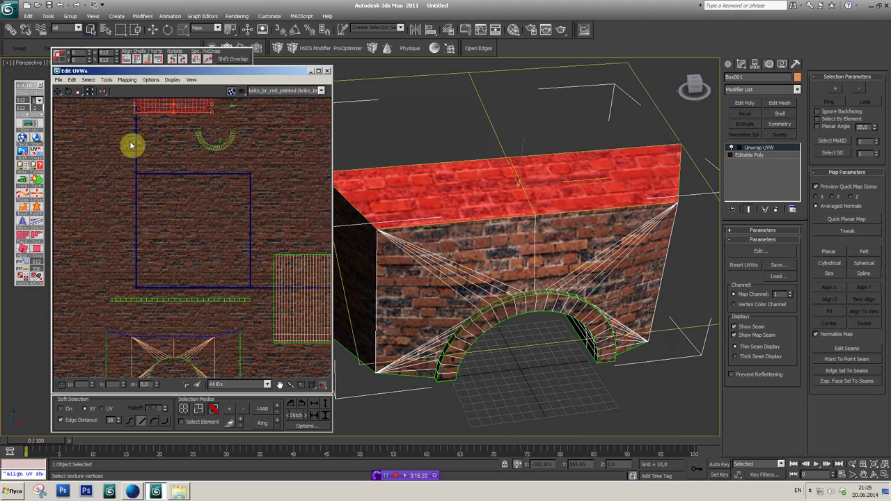
- Straighten the top face's UV island and place it at lower left
click(21, 184)
drag(213, 169, 185, 294)
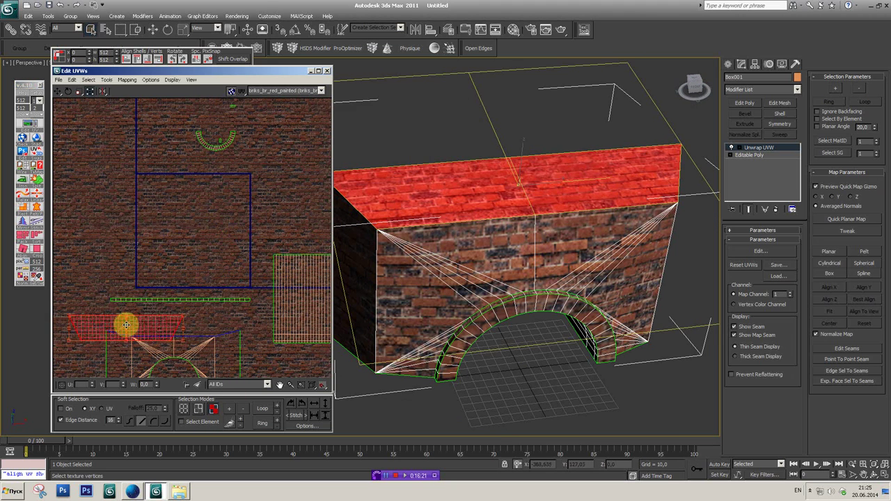
middle_drag(92, 286, 161, 231)
drag(161, 232, 119, 300)
scroll(533, 248, up, 4)
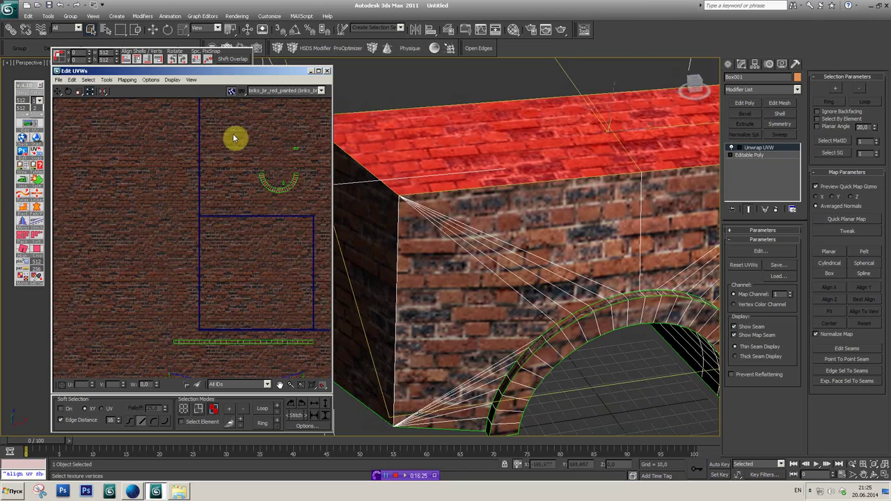
- Select the arch faces, snap to the ViewCube front view, and frame their UV island
key(ctrl+z)
mouse_move(501, 246)
middle_down()
mouse_move(471, 216)
mouse_move(646, 160)
middle_up()
click(693, 88)
drag(694, 85, 666, 90)
scroll(157, 220, down, 2)
scroll(155, 213, down, 1)
middle_drag(156, 218, 164, 175)
- Apply Flatten Mapping to the arch's front faces
click(24, 174)
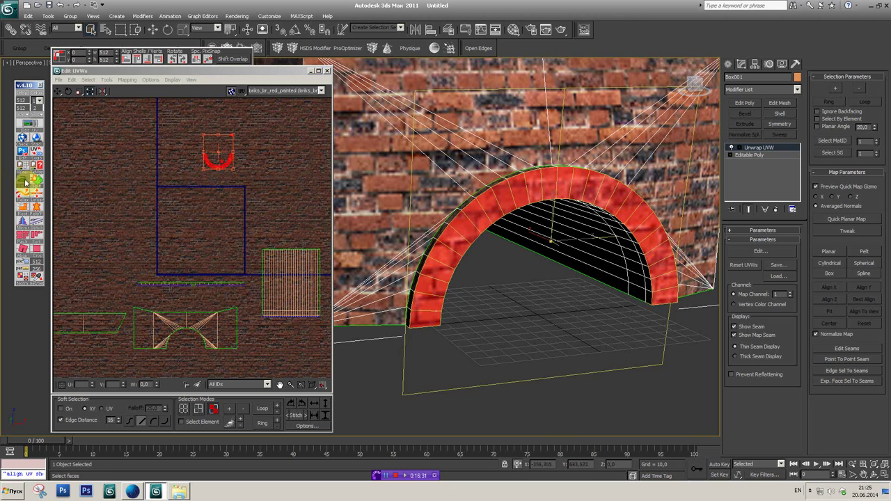
click(134, 80)
click(137, 91)
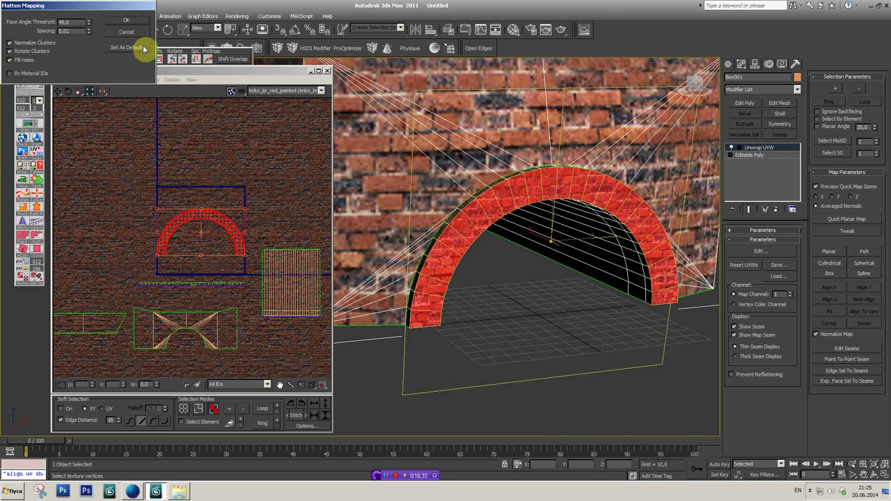
click(131, 26)
middle_drag(235, 239, 223, 179)
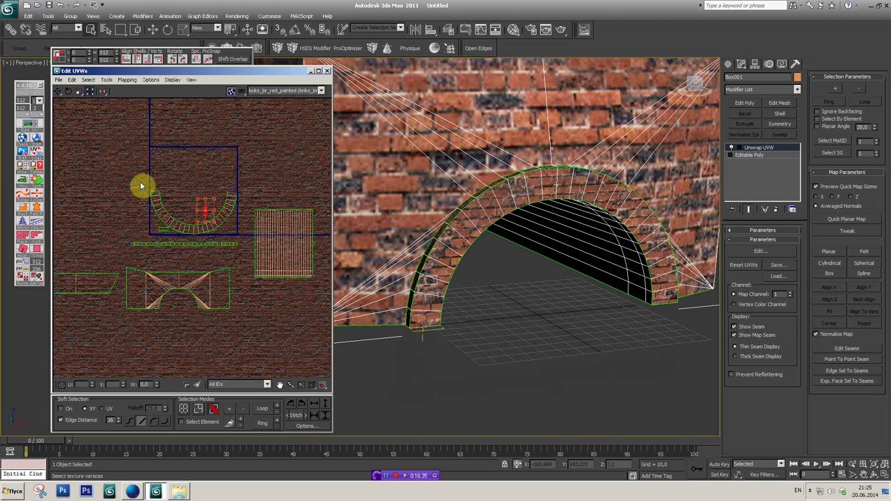
scroll(226, 237, up, 3)
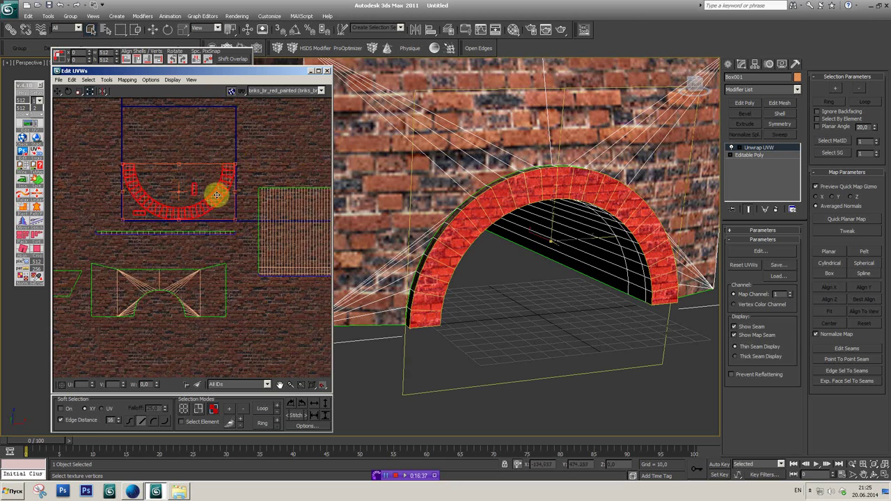
scroll(219, 238, down, 1)
scroll(209, 222, down, 1)
scroll(197, 200, up, 2)
- Apply Unfold Mapping so the arch faces form one curved island
click(128, 79)
click(133, 110)
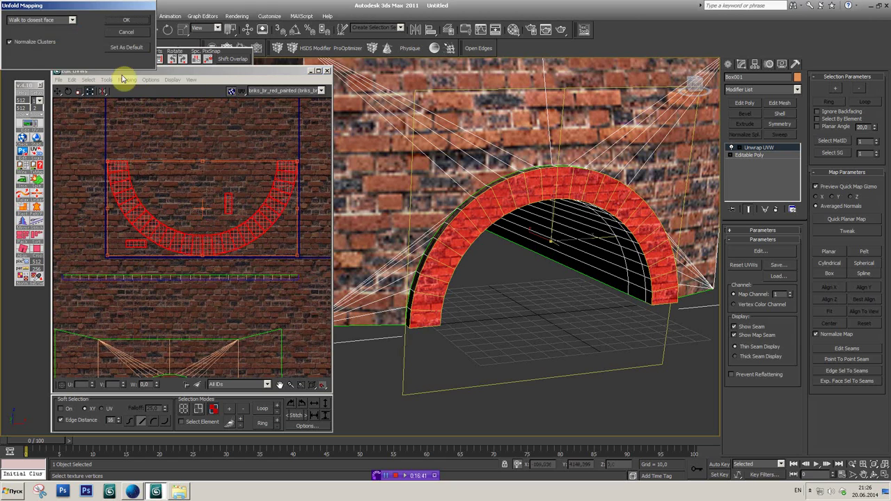
click(126, 22)
scroll(189, 242, up, 2)
scroll(211, 238, up, 1)
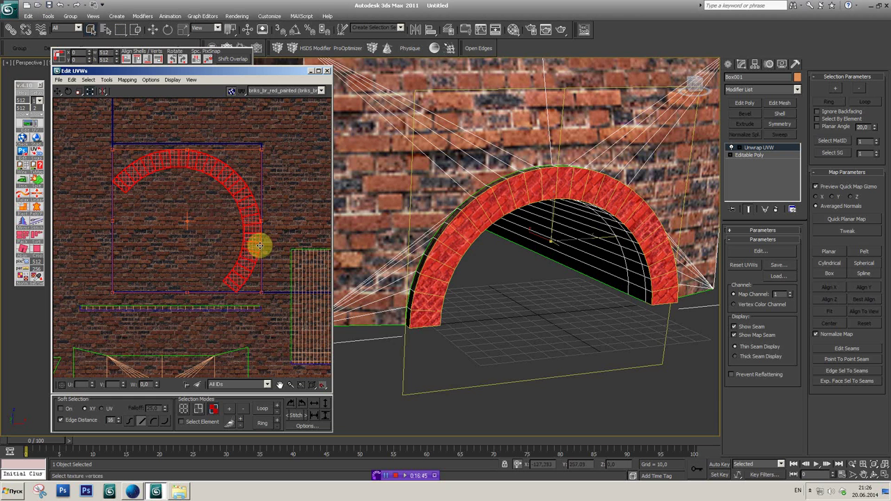
- Orbit to face the textured arch and maximize the Edit UVWs window
middle_drag(493, 214, 494, 234)
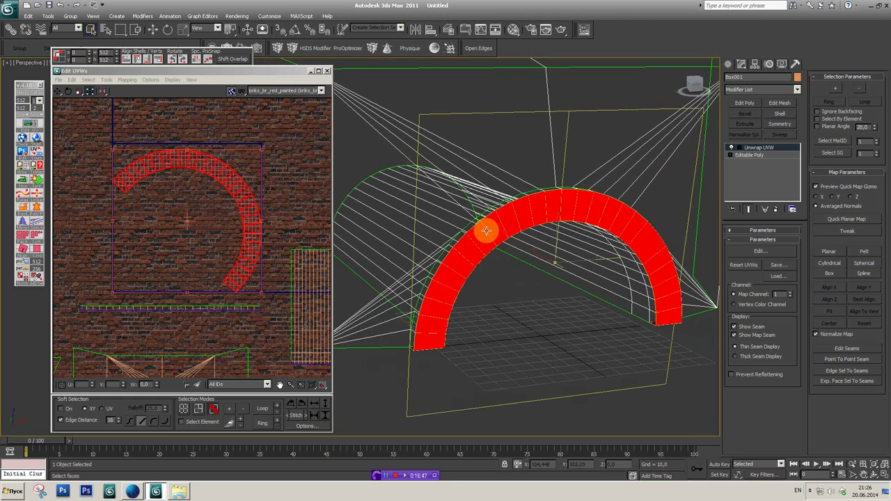
key(F2)
scroll(529, 261, up, 3)
scroll(529, 264, down, 3)
alt+middle_drag(553, 248, 681, 117)
alt+middle_drag(688, 86, 547, 173)
click(268, 71)
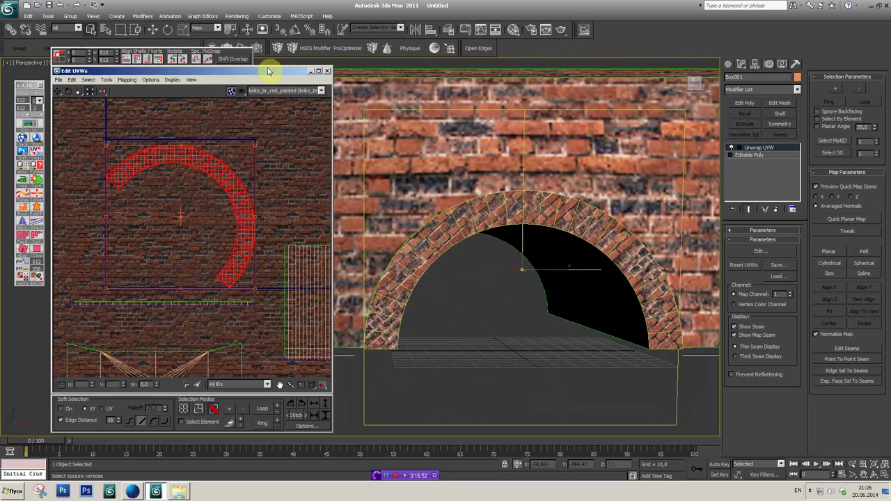
click(318, 70)
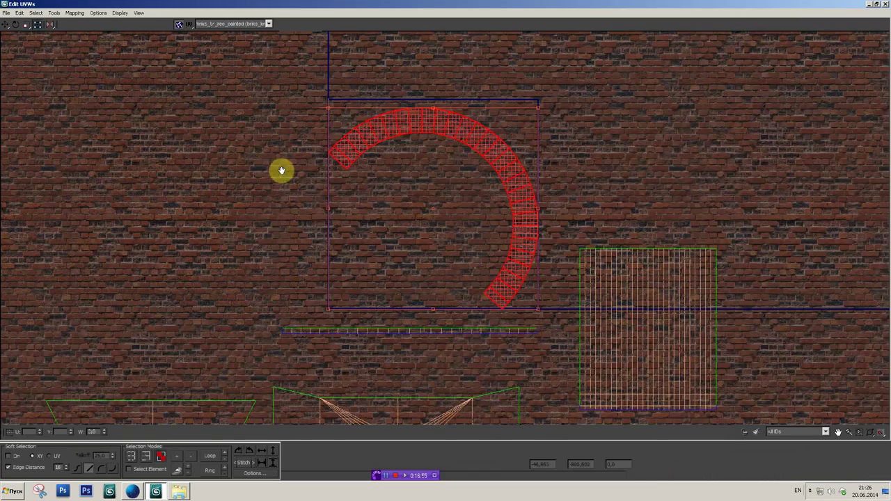
- Box-select the arc and strip vertices and rotate the arc island upright
scroll(310, 121, down, 2)
scroll(314, 212, down, 1)
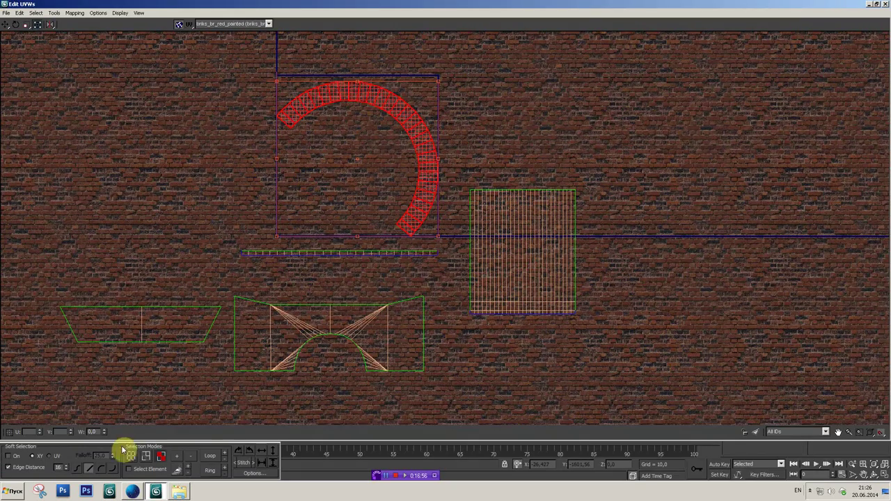
click(132, 457)
middle_drag(284, 200, 220, 173)
mouse_move(206, 130)
mouse_down()
mouse_move(418, 324)
mouse_move(429, 318)
mouse_up()
drag(426, 248, 397, 40)
scroll(369, 281, up, 3)
scroll(472, 289, down, 1)
middle_drag(472, 289, 473, 284)
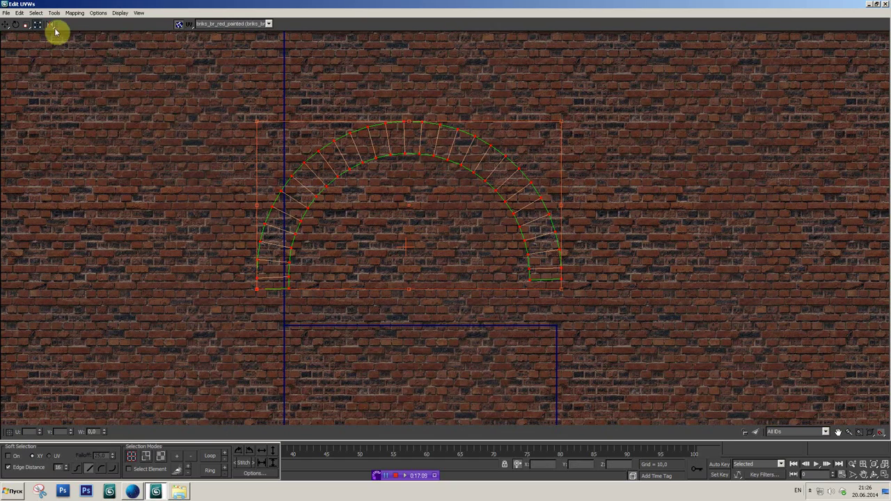
- Set up Sketch Vertices with Align to Line and clear the vertex selection
click(39, 14)
mouse_move(54, 13)
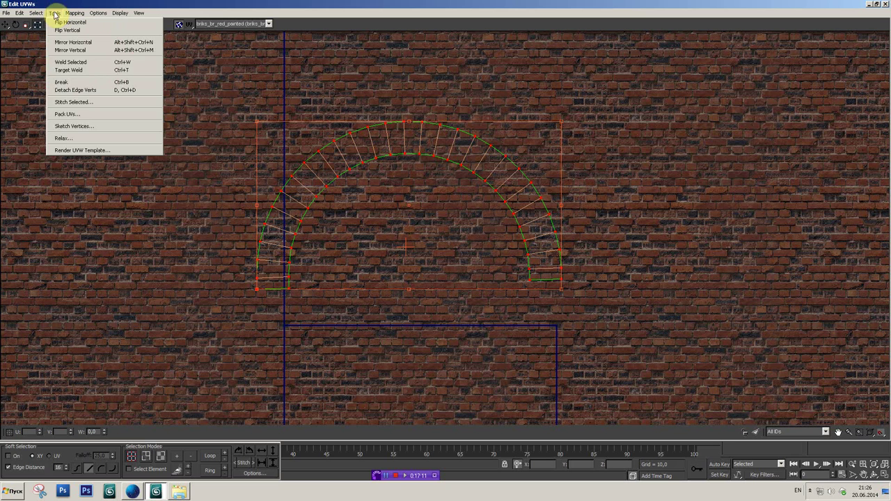
click(73, 126)
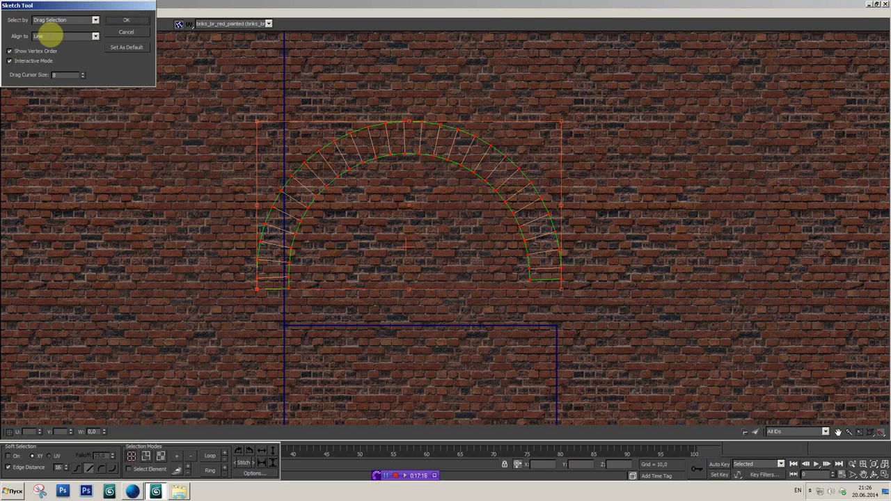
click(97, 39)
click(66, 44)
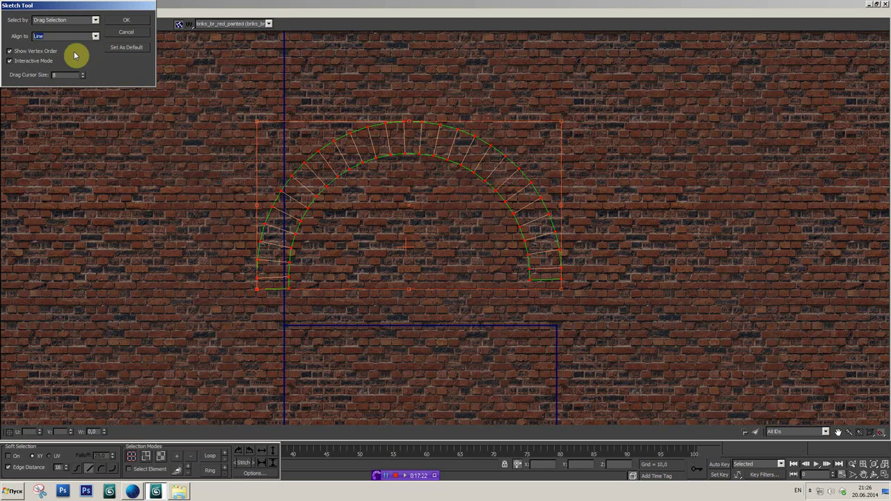
click(123, 25)
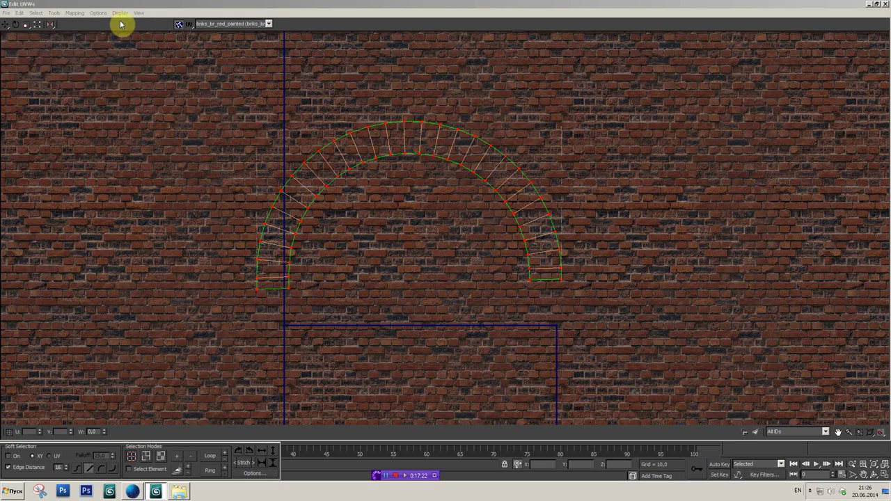
click(289, 288)
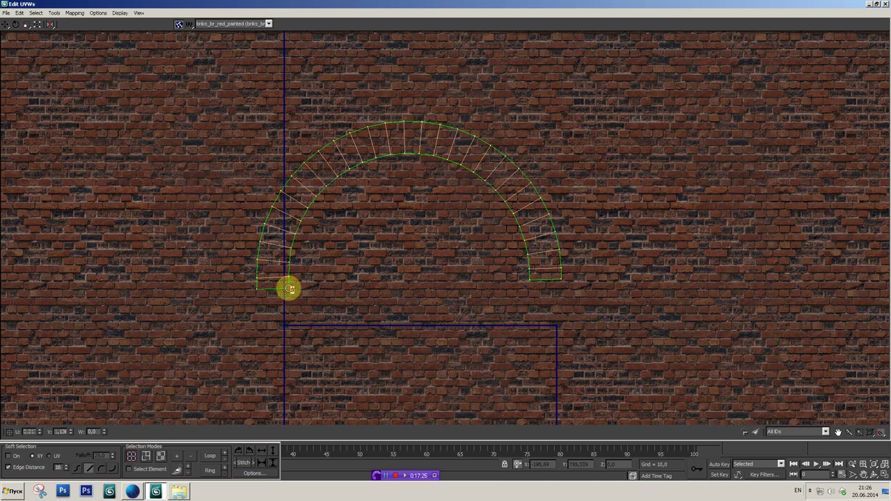
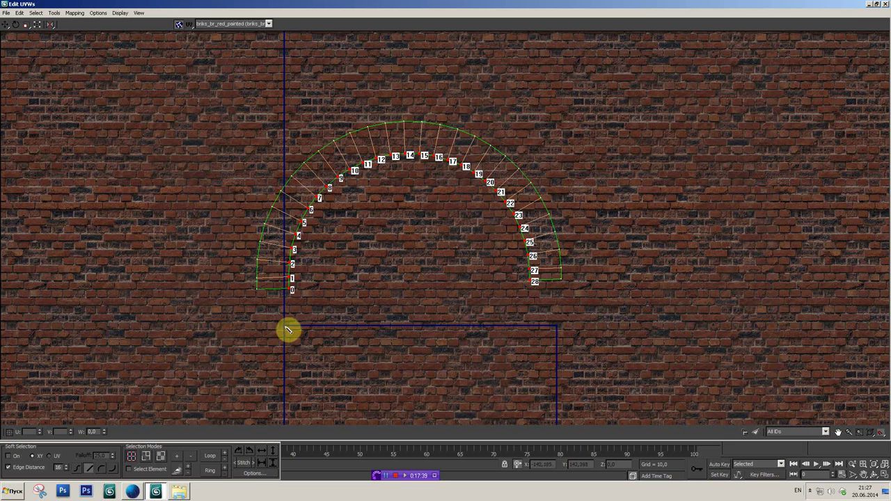
- Drag arch UV vertices 0–28 into one straight horizontal row beneath the arch
mouse_move(287, 331)
mouse_down()
mouse_move(568, 338)
mouse_move(558, 342)
mouse_up()
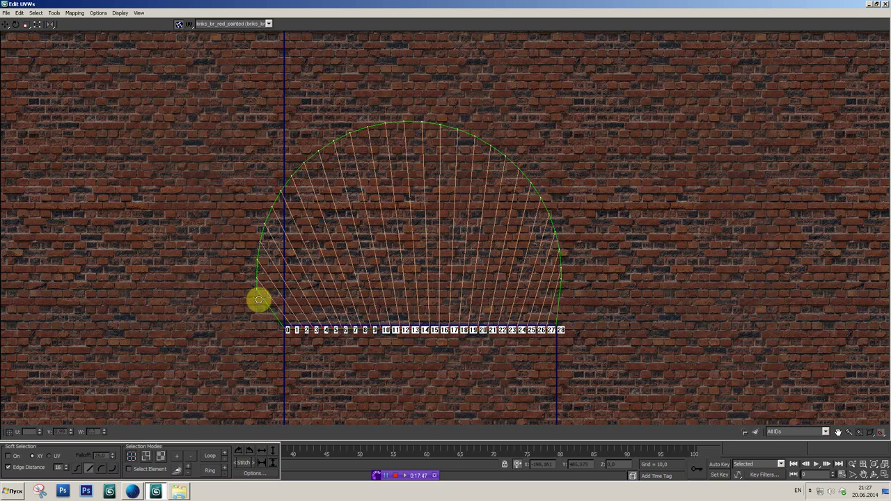
click(256, 294)
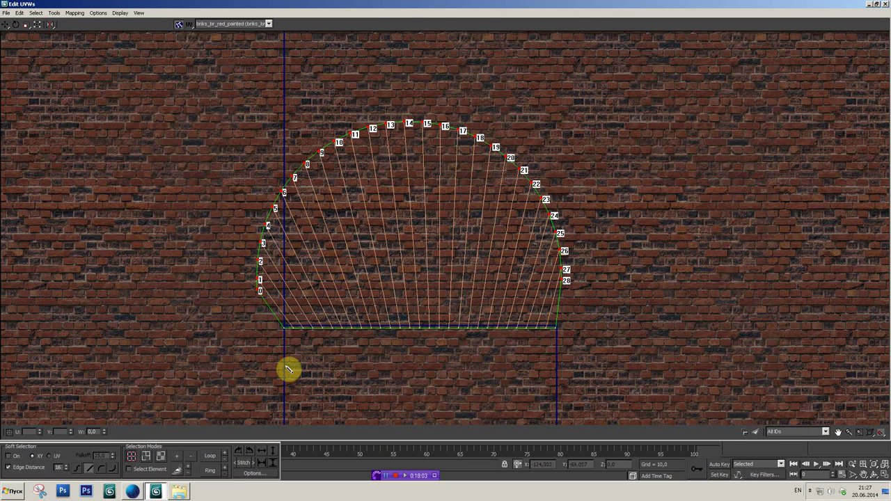
drag(287, 369, 559, 377)
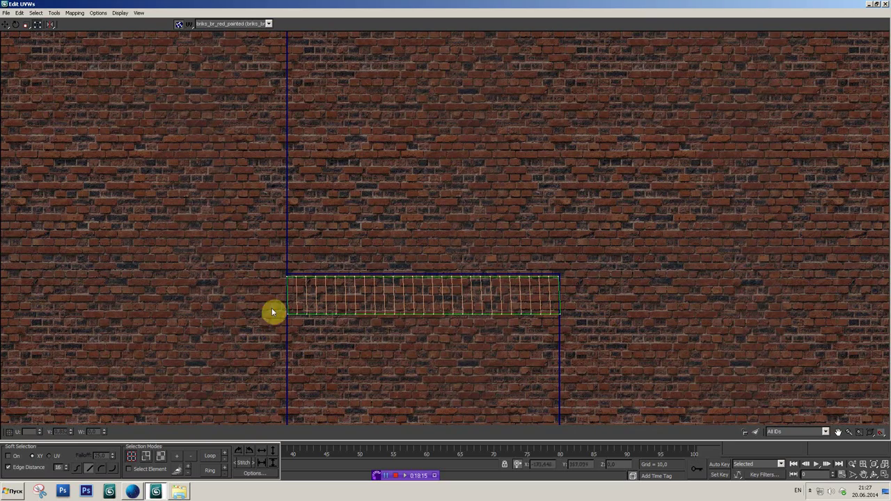
- Zoom in on the arch strip and select its bottom edge
scroll(563, 334, up, 2)
scroll(563, 335, up, 2)
click(459, 303)
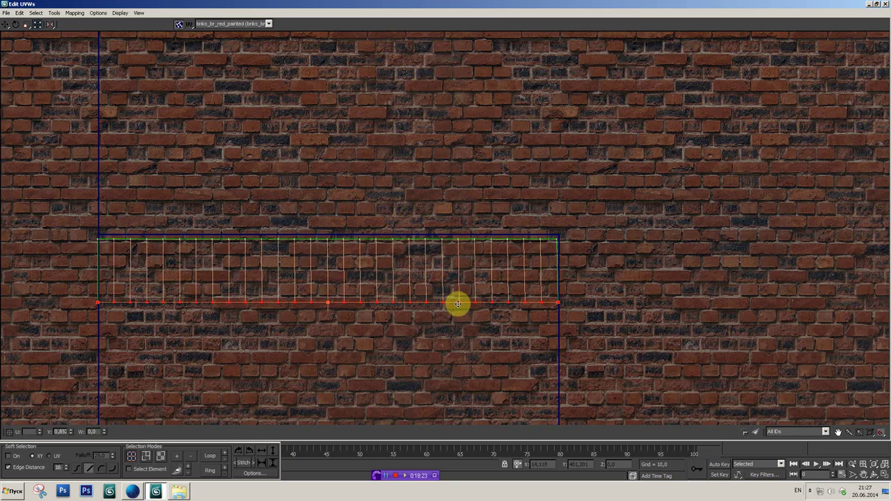
scroll(572, 311, up, 2)
scroll(567, 310, up, 1)
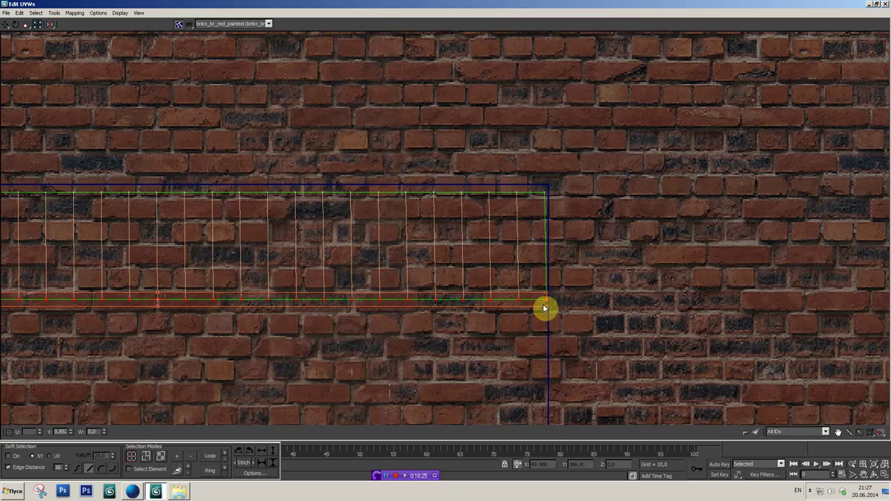
scroll(536, 230, up, 2)
- Move the stray bottom vertices onto one line so the bottom edges merge
middle_drag(561, 275, 559, 247)
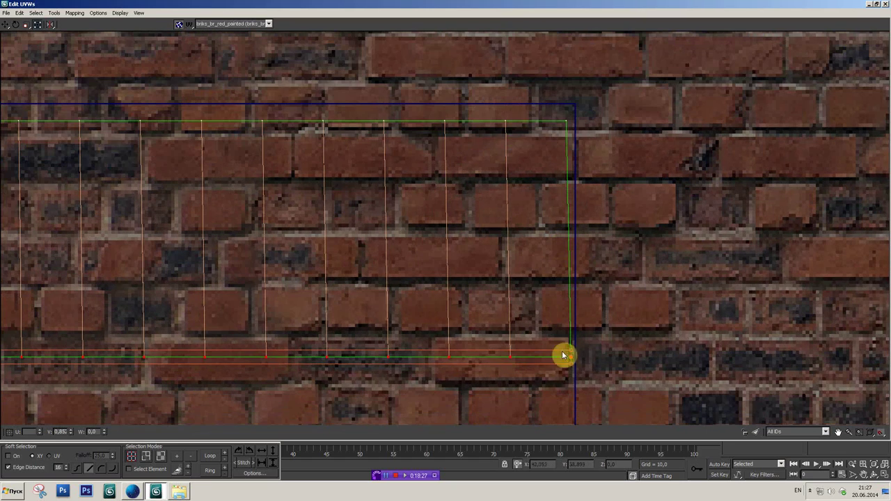
drag(570, 365, 568, 364)
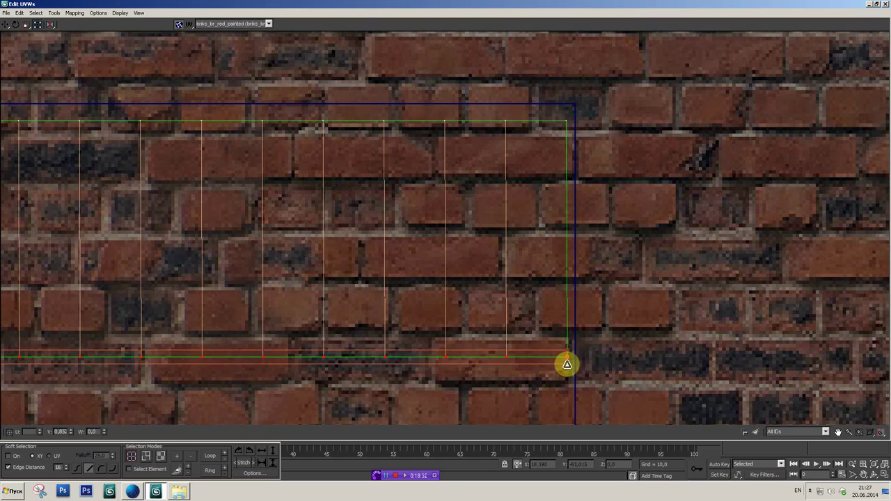
scroll(313, 302, down, 3)
middle_drag(313, 302, 368, 295)
scroll(359, 275, up, 1)
scroll(359, 275, down, 4)
scroll(278, 304, down, 2)
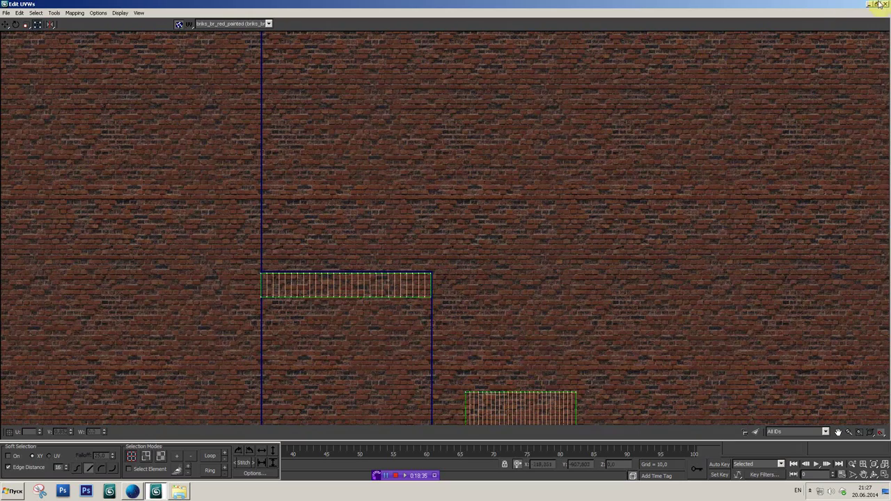
- Restore the UV editor window and Freeform-scale the arch strip into a long thin band
click(876, 5)
mouse_move(547, 213)
alt+middle_down()
mouse_move(468, 249)
mouse_move(348, 264)
alt+middle_up()
scroll(251, 238, down, 1)
click(211, 263)
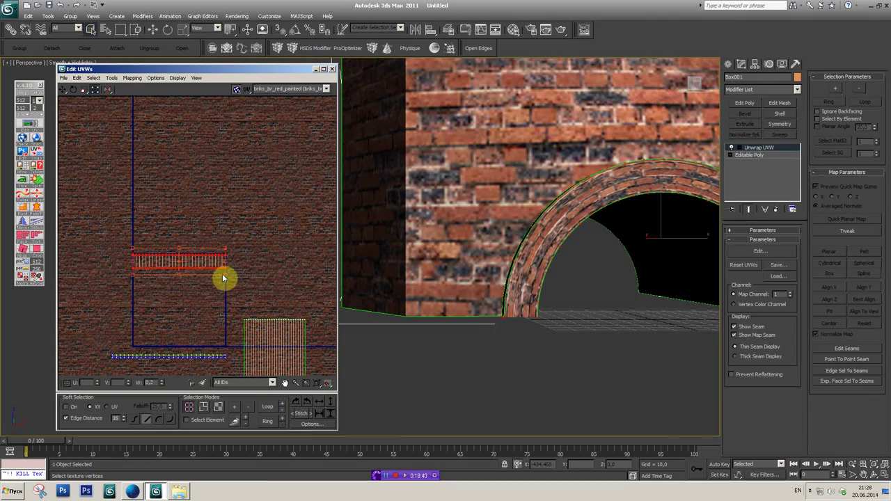
mouse_move(228, 278)
mouse_down()
mouse_move(239, 300)
mouse_move(286, 261)
mouse_up()
middle_drag(489, 247, 469, 254)
- Orbit and zoom around the arch to check its bricks from corner and frontal views
scroll(469, 255, up, 2)
scroll(480, 260, up, 2)
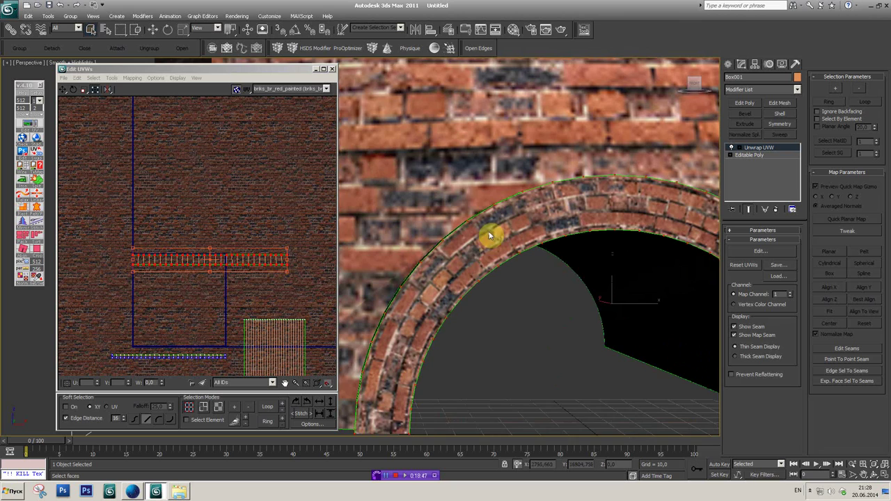
middle_drag(513, 241, 500, 257)
scroll(181, 279, down, 1)
scroll(179, 268, down, 1)
scroll(178, 264, down, 2)
scroll(536, 240, down, 4)
scroll(540, 239, up, 3)
scroll(531, 229, up, 2)
drag(694, 83, 696, 80)
scroll(587, 188, down, 3)
scroll(565, 173, up, 3)
scroll(537, 194, up, 2)
scroll(580, 162, up, 2)
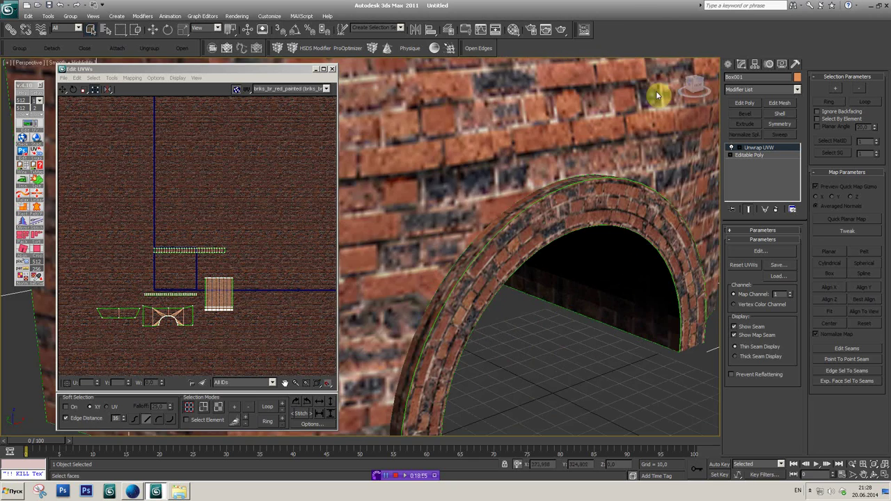
drag(694, 89, 694, 83)
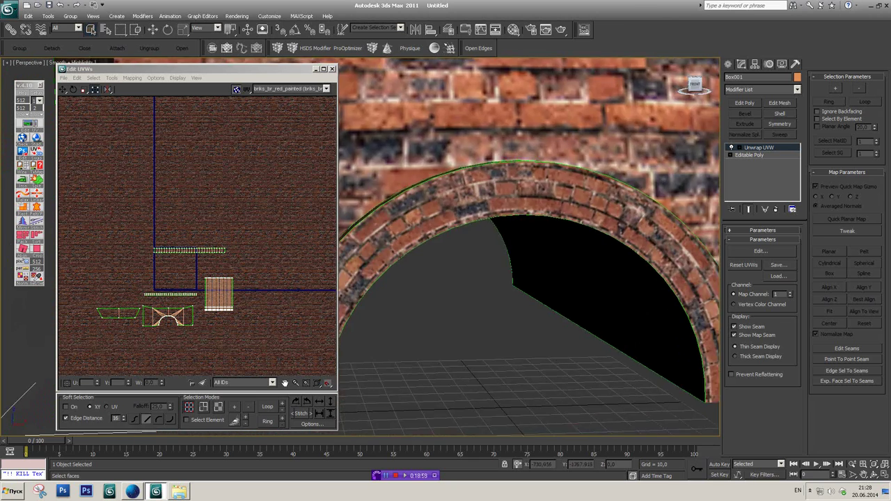
drag(694, 83, 692, 145)
scroll(487, 193, down, 3)
scroll(487, 193, up, 2)
scroll(294, 223, up, 1)
scroll(188, 256, up, 1)
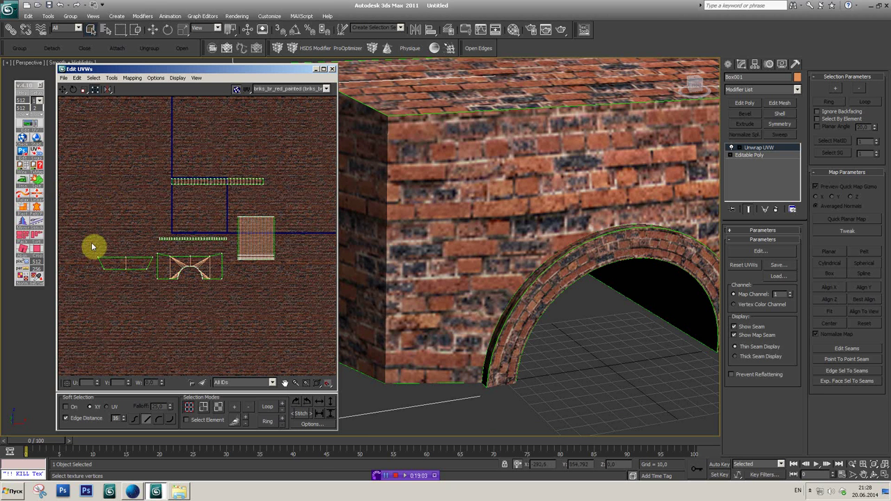
- Switch to face mode and select every UV face of the wall
click(218, 406)
click(184, 268)
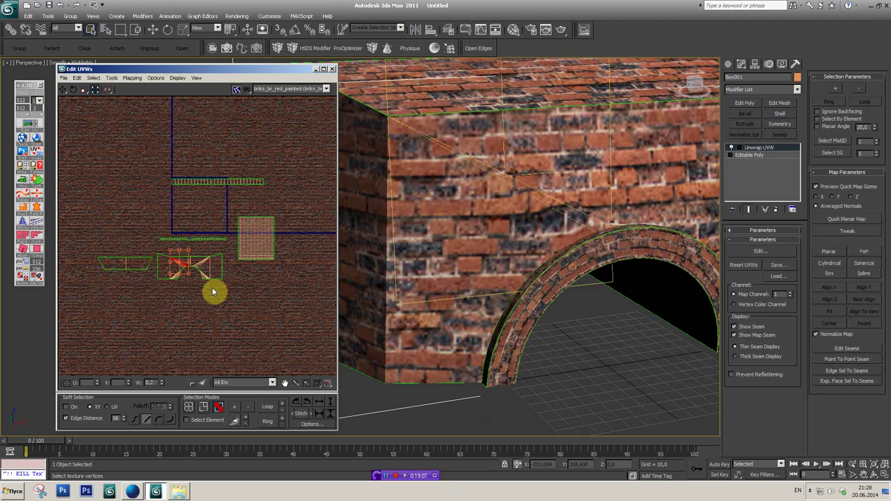
click(213, 293)
scroll(118, 198, down, 3)
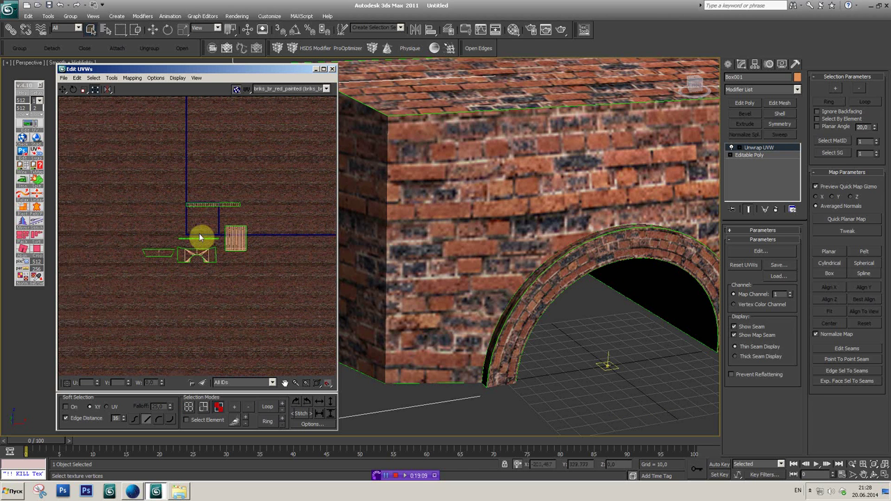
drag(122, 195, 311, 290)
click(193, 239)
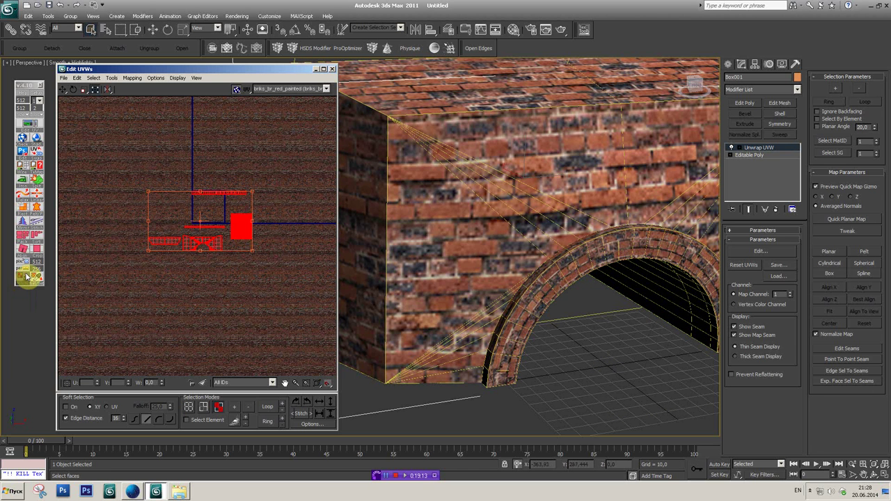
- Pack all UV shells together with the toolbar packing script
click(23, 277)
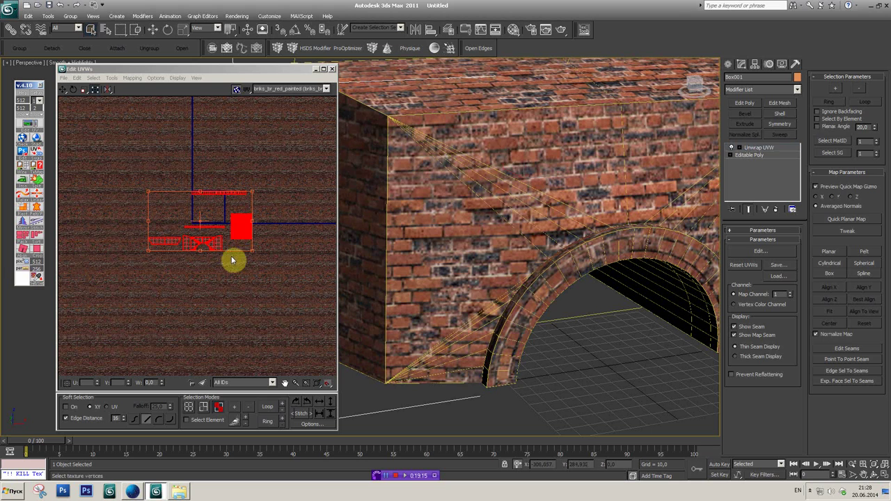
middle_drag(226, 228, 229, 211)
scroll(445, 198, up, 3)
scroll(422, 203, down, 3)
drag(696, 85, 668, 120)
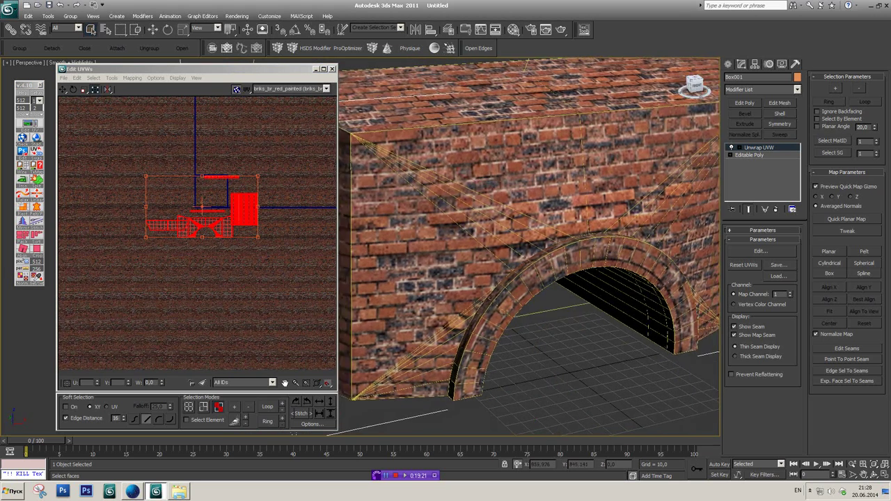
scroll(536, 199, up, 4)
middle_drag(233, 204, 224, 213)
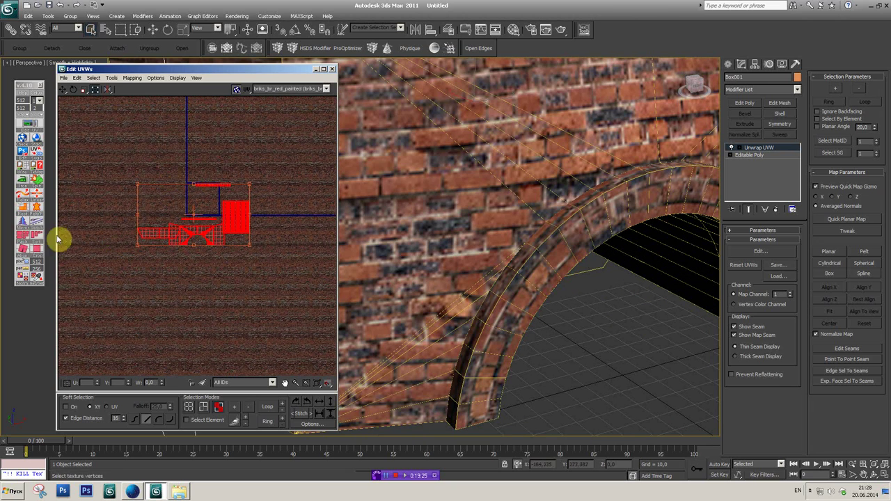
- Run the packing re-layout a second time and review the model
click(23, 239)
scroll(189, 218, up, 1)
scroll(202, 223, up, 1)
scroll(213, 230, up, 1)
scroll(213, 229, up, 1)
scroll(487, 237, down, 1)
scroll(550, 226, down, 3)
alt+middle_drag(517, 235, 445, 230)
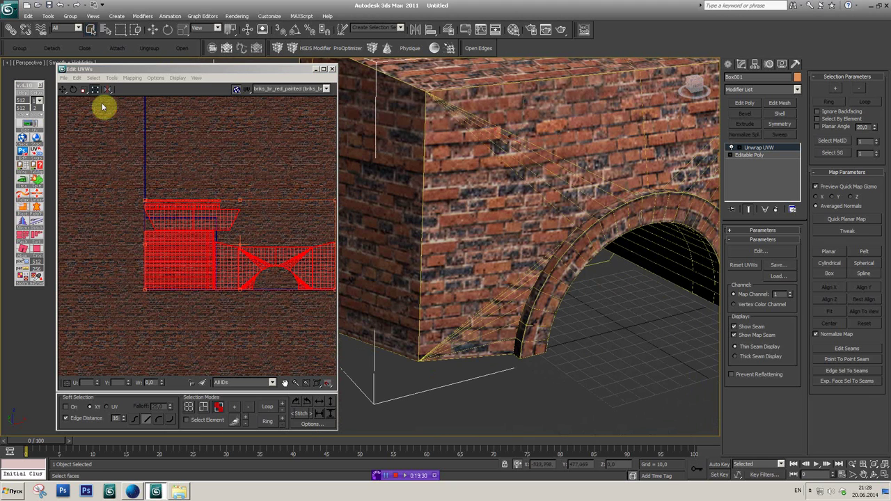
- Freeform-scale the entire UV layout larger, then clear the selection
click(85, 92)
scroll(182, 238, up, 1)
drag(182, 239, 172, 264)
click(371, 313)
- Orbit the viewport to a frontal view of the arch's finer bricks
scroll(529, 261, up, 2)
scroll(534, 252, up, 2)
mouse_move(535, 252)
alt+middle_down()
mouse_move(462, 253)
mouse_move(643, 149)
alt+middle_up()
click(695, 87)
mouse_move(694, 87)
mouse_down()
mouse_move(679, 85)
mouse_move(594, 184)
mouse_move(652, 119)
mouse_up()
- Use the ViewCube to get a frontal view of the arch
click(693, 87)
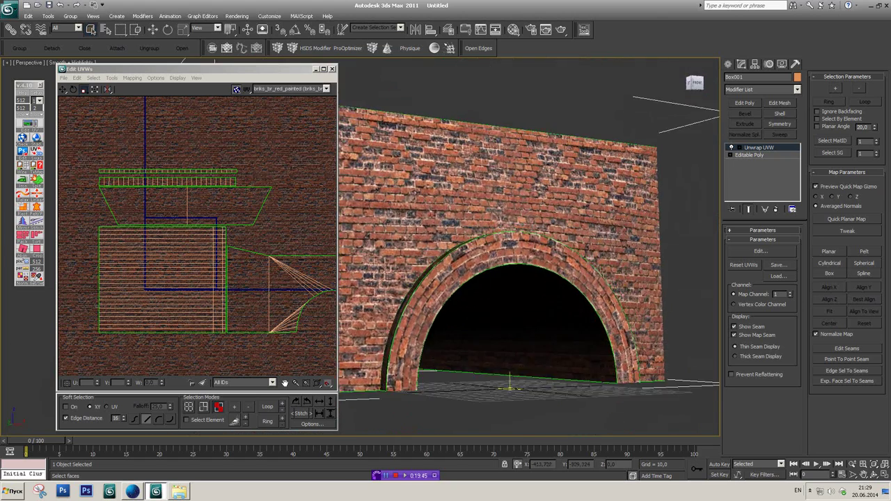
scroll(501, 209, up, 5)
scroll(474, 189, down, 5)
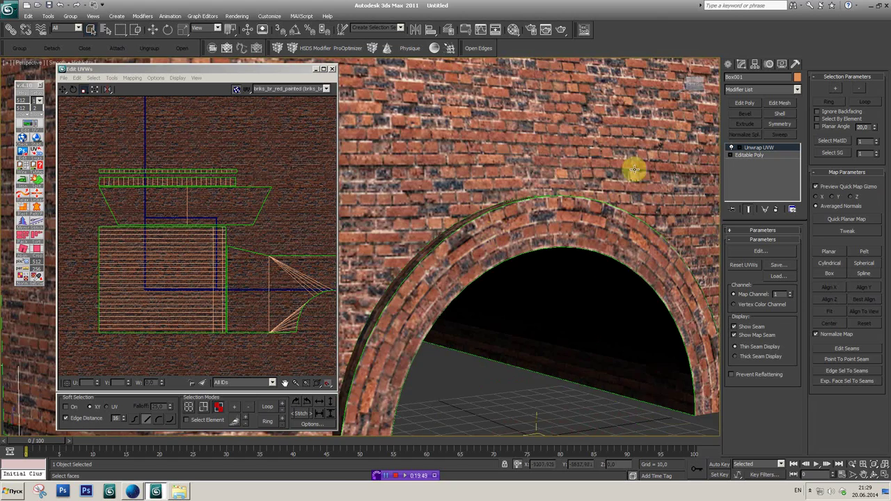
click(701, 79)
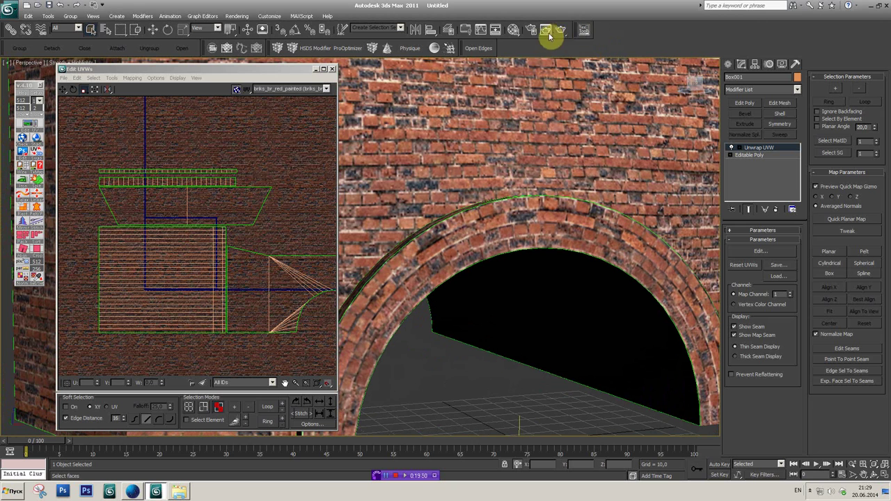
- Render the arch view, then close the rendered frame and the Edit UVWs editor
click(561, 33)
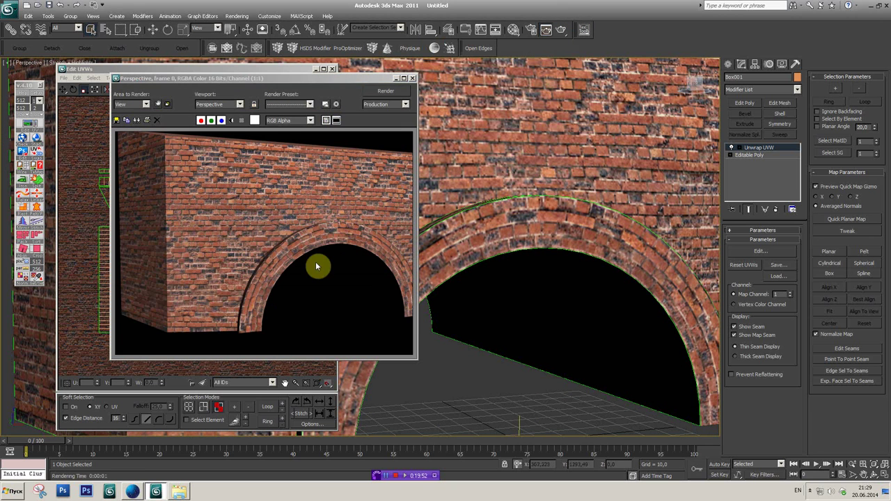
click(412, 78)
scroll(490, 223, down, 5)
click(332, 69)
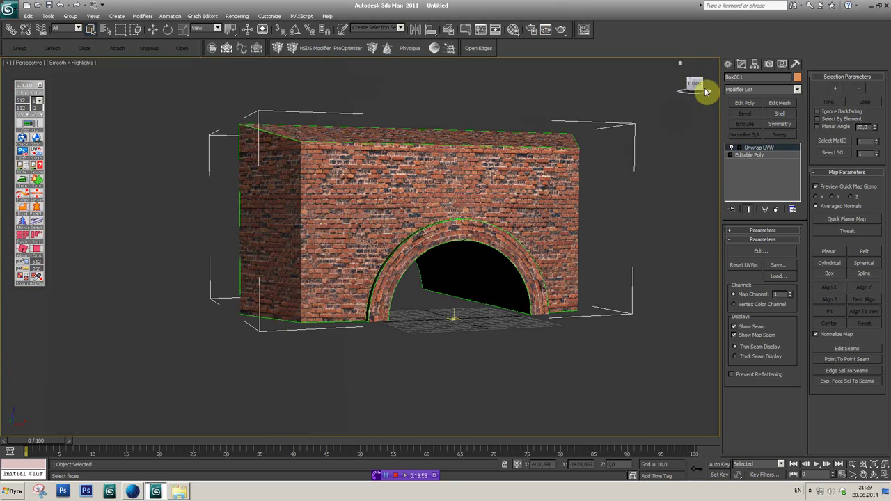
drag(700, 84, 689, 87)
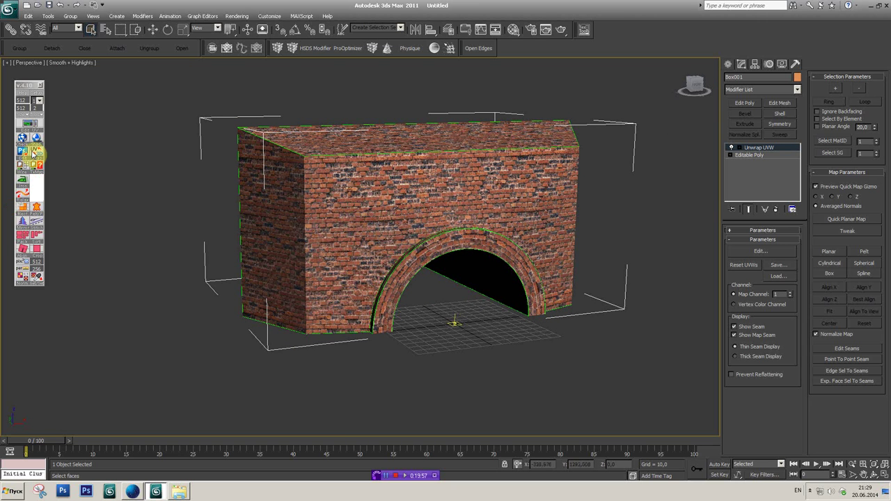
- Reopen Edit UVWs and rotate a whole UV element about 45° with Select Element
click(25, 126)
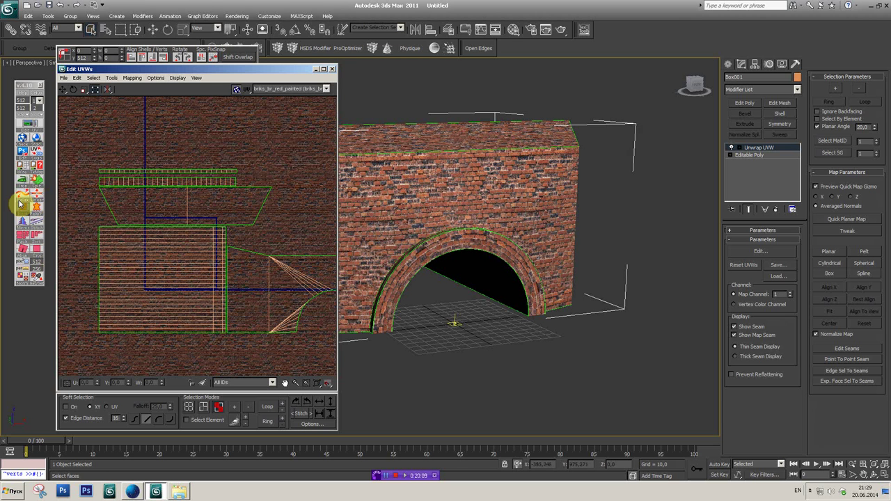
scroll(99, 188, up, 3)
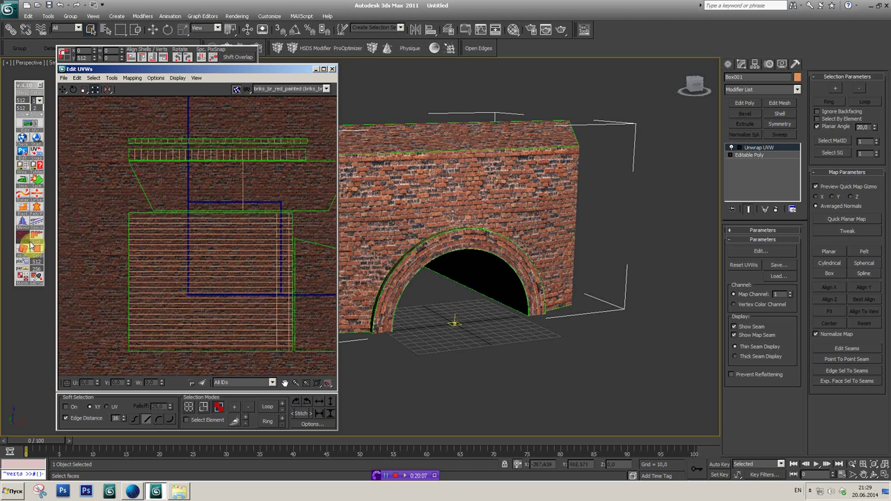
middle_drag(175, 239, 160, 179)
drag(110, 167, 191, 303)
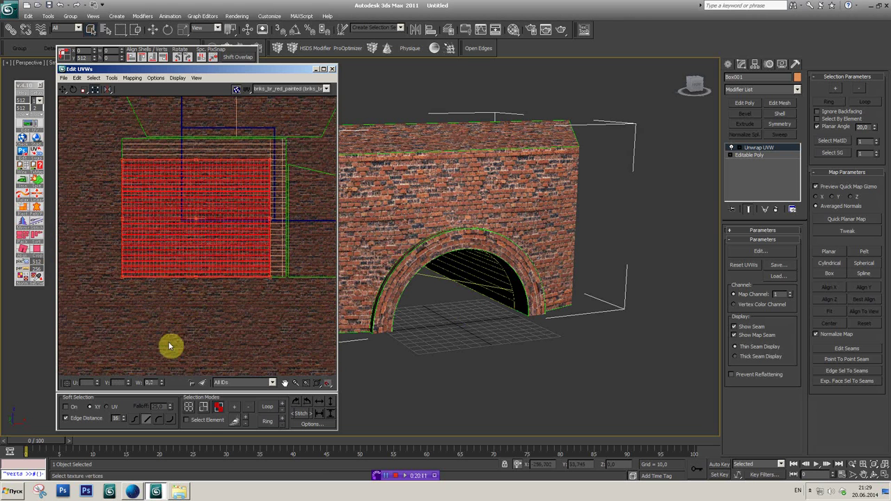
click(186, 420)
click(107, 225)
click(169, 245)
scroll(156, 268, down, 2)
drag(250, 266, 255, 249)
middle_drag(253, 306, 260, 384)
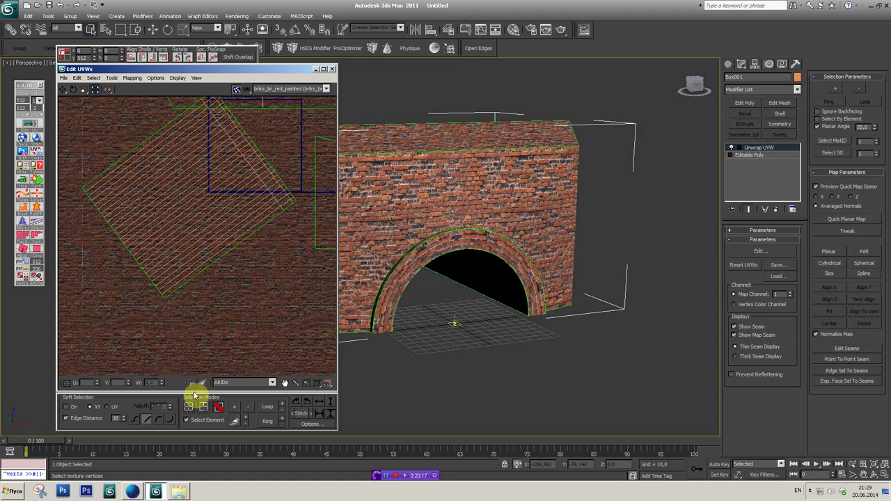
click(201, 420)
- Align the rotated shell with the UV axes
scroll(229, 267, up, 1)
scroll(237, 278, up, 1)
scroll(240, 275, up, 2)
scroll(218, 263, down, 5)
click(22, 256)
- Box-select all UV shells and shrink them together
scroll(209, 227, down, 1)
scroll(153, 239, up, 1)
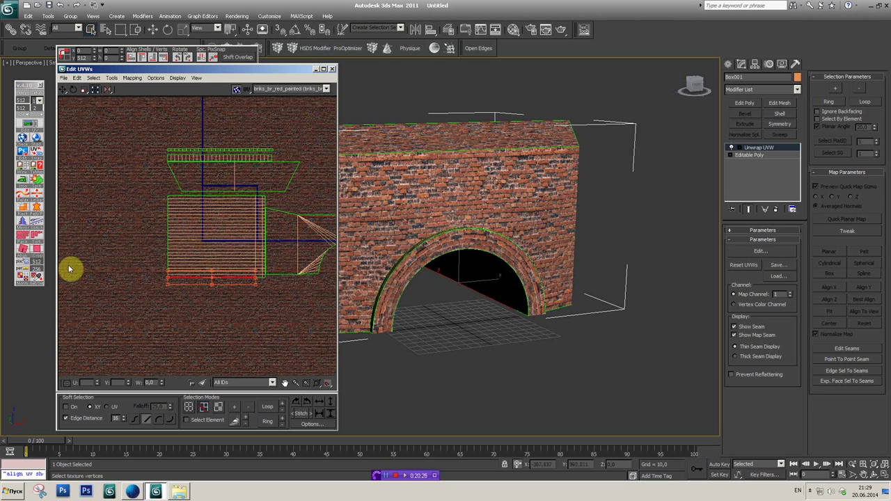
scroll(145, 191, down, 2)
drag(128, 154, 341, 288)
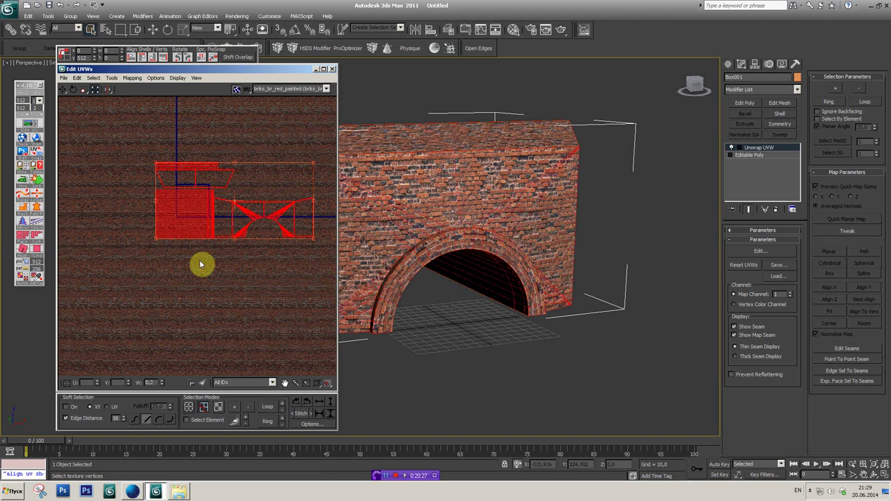
click(171, 223)
click(39, 255)
middle_drag(212, 164, 225, 278)
- Move the shrunken shells to the bottom of the UV tile
scroll(225, 298, up, 3)
mouse_move(213, 174)
middle_down()
mouse_move(185, 243)
mouse_move(252, 171)
middle_up()
scroll(167, 215, down, 2)
scroll(139, 241, up, 1)
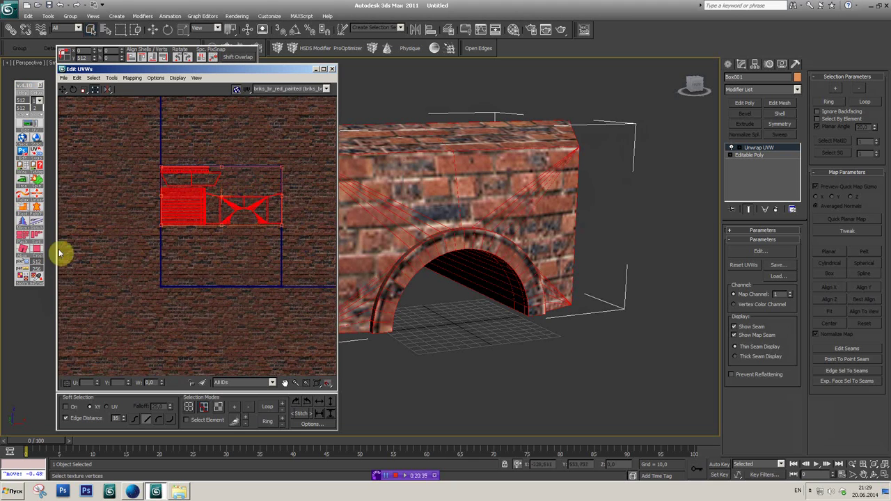
click(26, 239)
- Deselect the shells and frame them with the full tile in view
scroll(147, 248, up, 2)
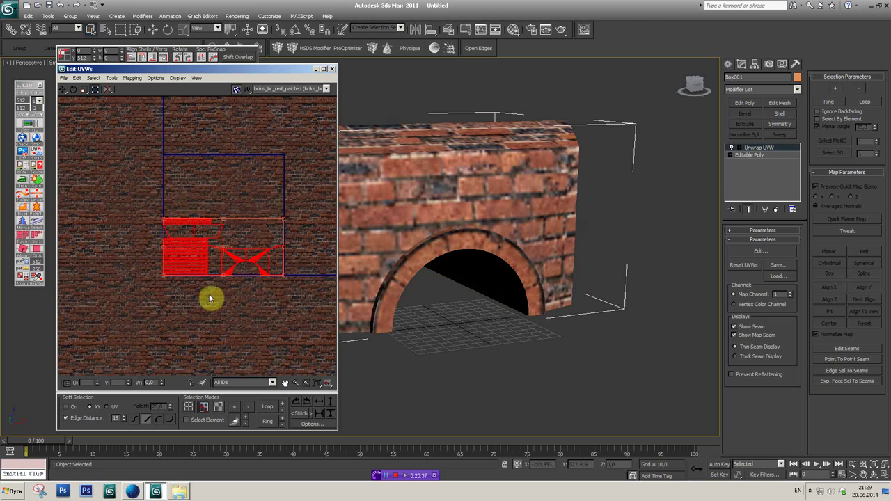
click(183, 201)
scroll(231, 255, down, 2)
scroll(197, 232, up, 2)
scroll(197, 232, up, 1)
middle_drag(196, 232, 80, 201)
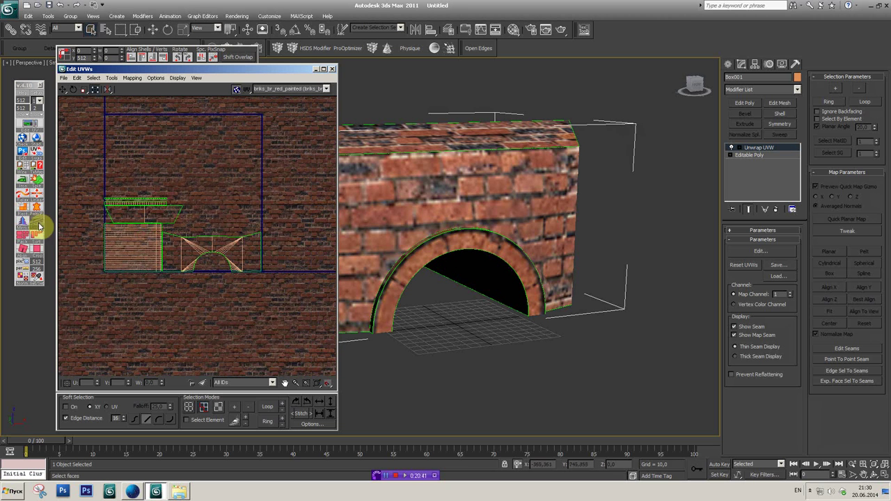
- Turn on Select Element and move the arch shell lower in the layout
scroll(173, 253, up, 1)
middle_drag(173, 253, 200, 224)
middle_drag(255, 192, 229, 255)
click(241, 248)
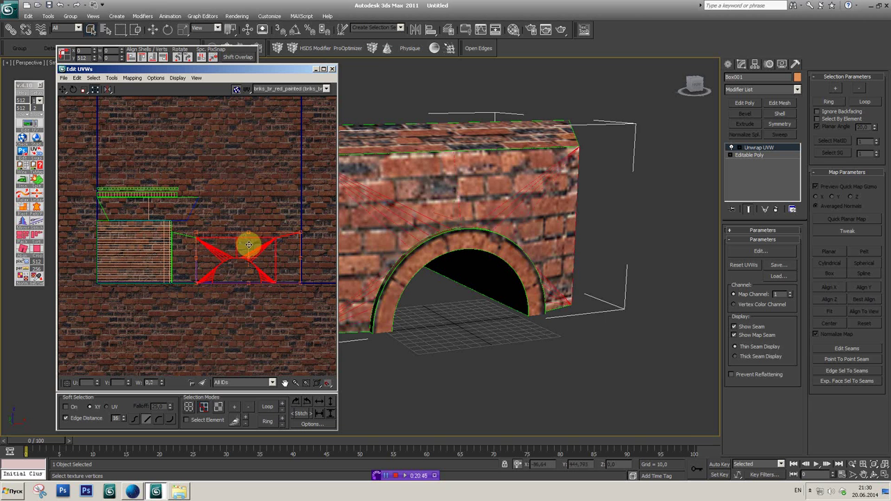
click(204, 417)
click(269, 324)
drag(258, 272, 258, 330)
- Move the trapezoid top-face shell to the right and deselect it
click(133, 207)
mouse_move(175, 203)
mouse_down()
mouse_move(292, 231)
mouse_move(285, 295)
mouse_up()
scroll(285, 294, up, 1)
scroll(313, 233, up, 1)
click(247, 201)
scroll(240, 200, up, 1)
middle_drag(241, 200, 219, 202)
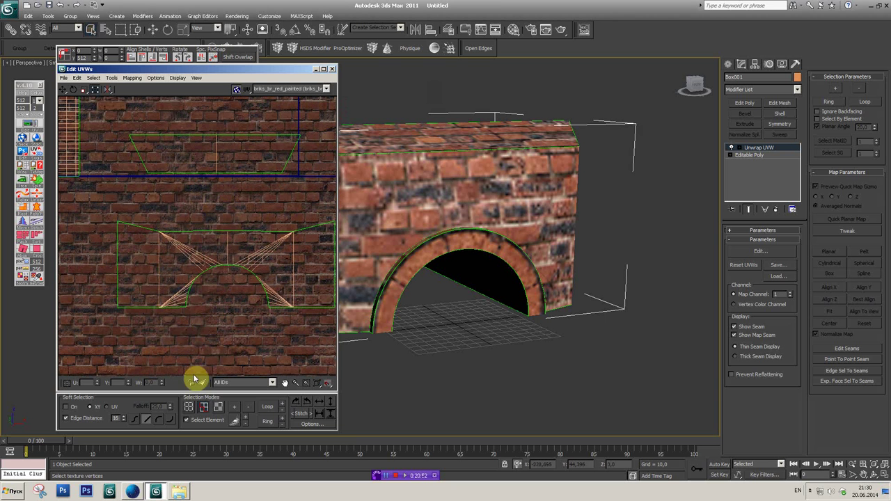
- Turn off Select Element and select the arch shell's whole top edge
click(202, 421)
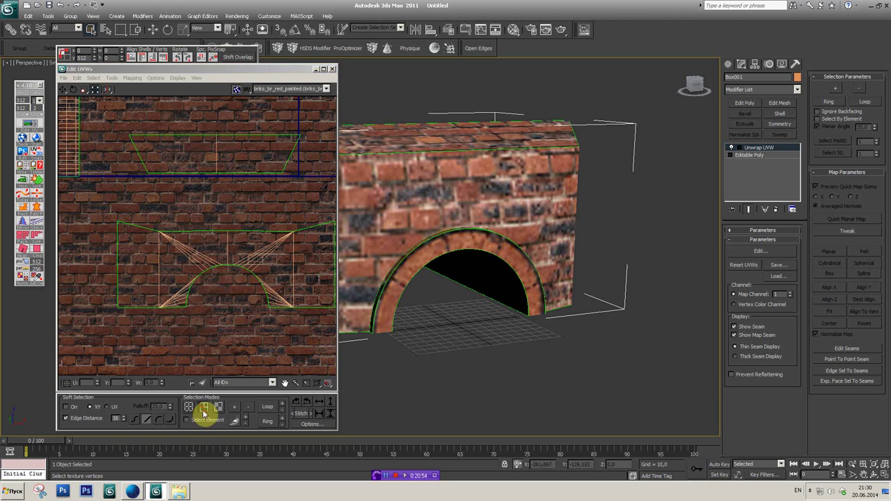
click(209, 226)
ctrl+click(251, 231)
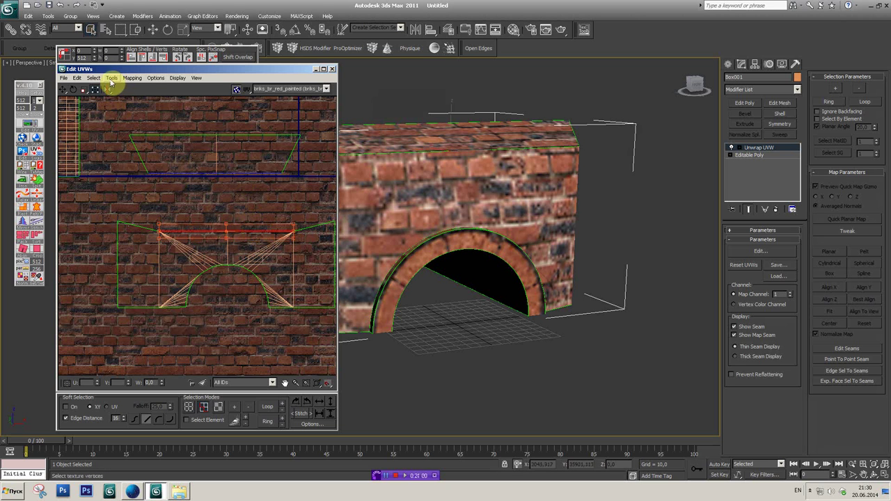
- Stitch the selected edge with Stitch Selected, accepting the default Stitch Tool settings
click(93, 78)
mouse_move(112, 78)
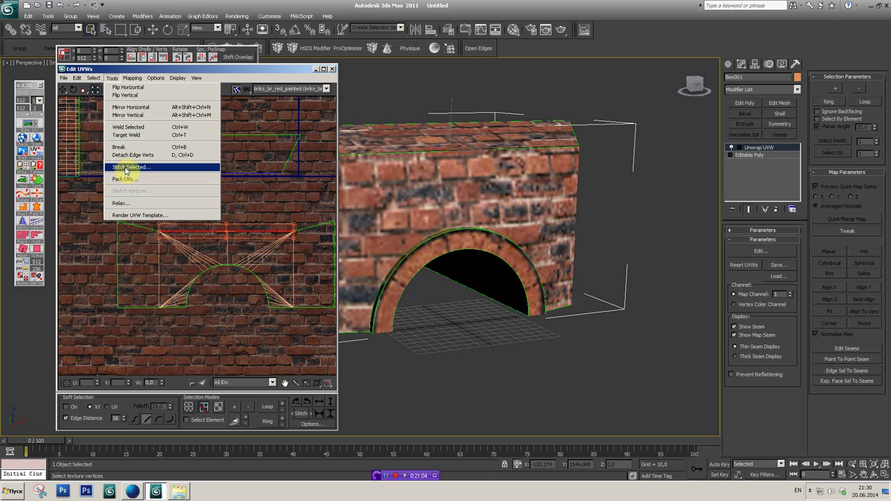
click(128, 168)
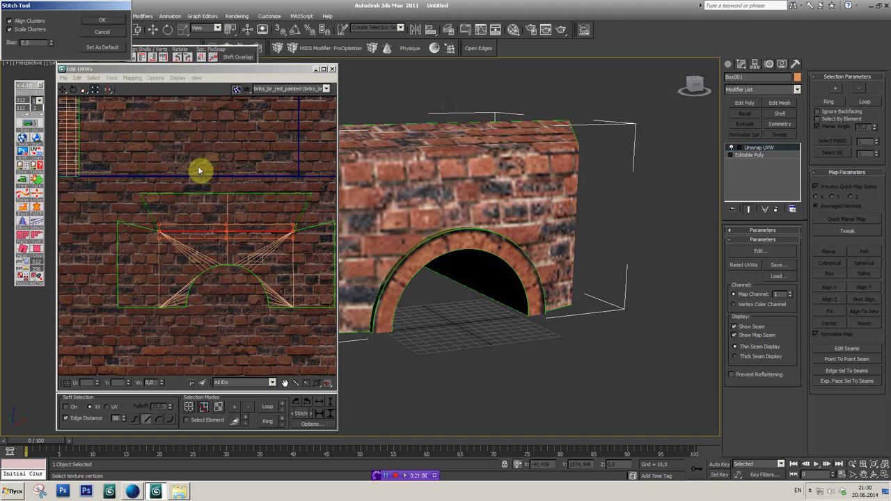
click(115, 33)
click(38, 222)
- Orbit and zoom the viewport to check the stitched mapping on the arch
scroll(237, 273, down, 2)
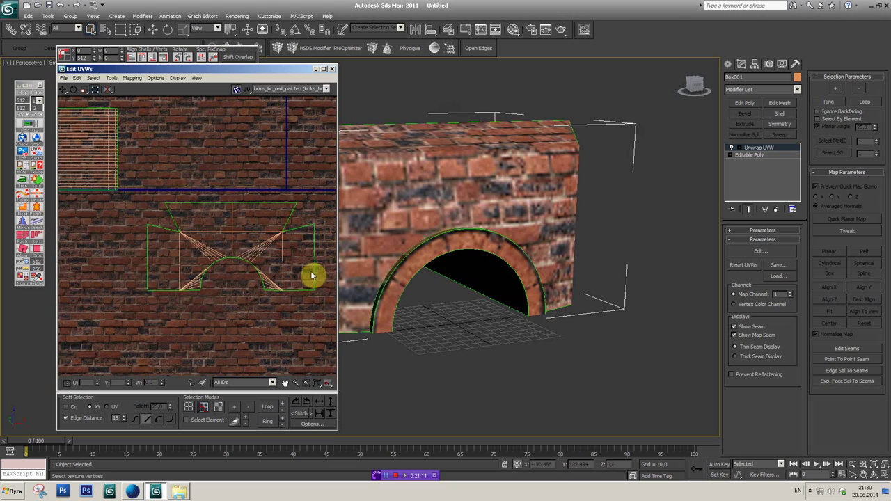
alt+middle_drag(453, 255, 568, 149)
alt+middle_drag(699, 91, 505, 191)
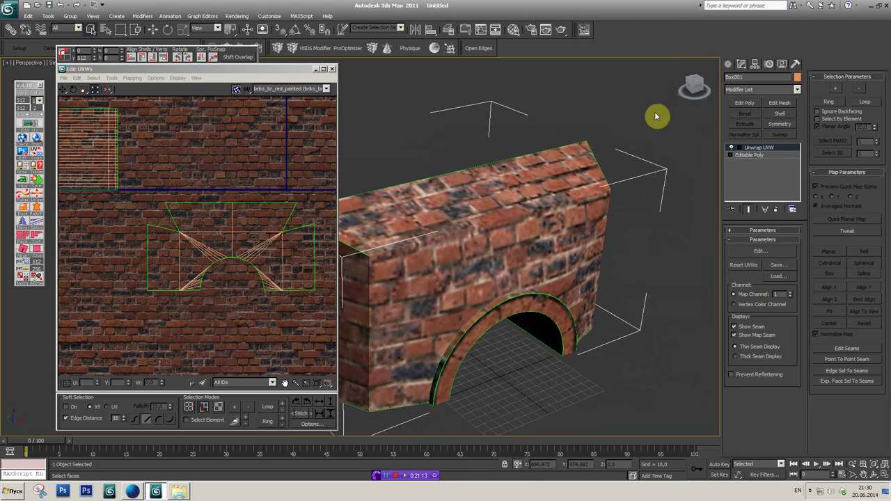
scroll(201, 239, down, 2)
scroll(186, 249, down, 1)
scroll(183, 237, up, 2)
- Select the loose vertices at the top-face shell's upper corner
scroll(170, 202, up, 2)
right_click(100, 209)
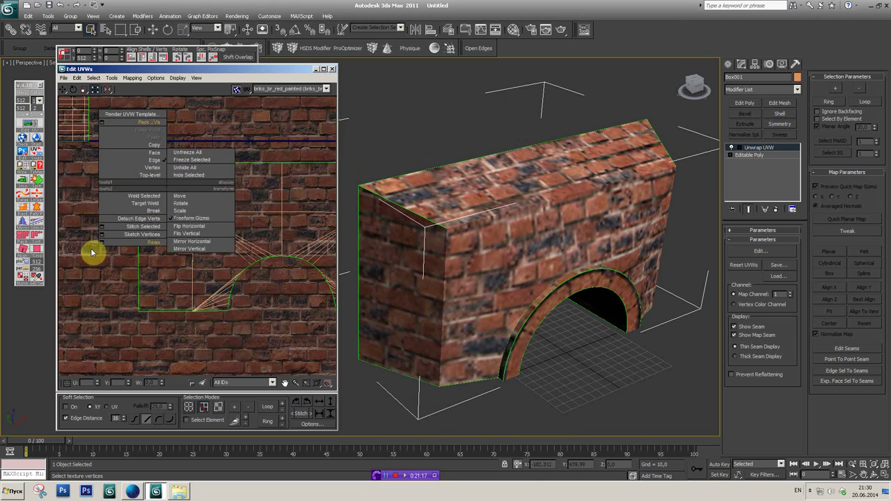
scroll(159, 174, up, 2)
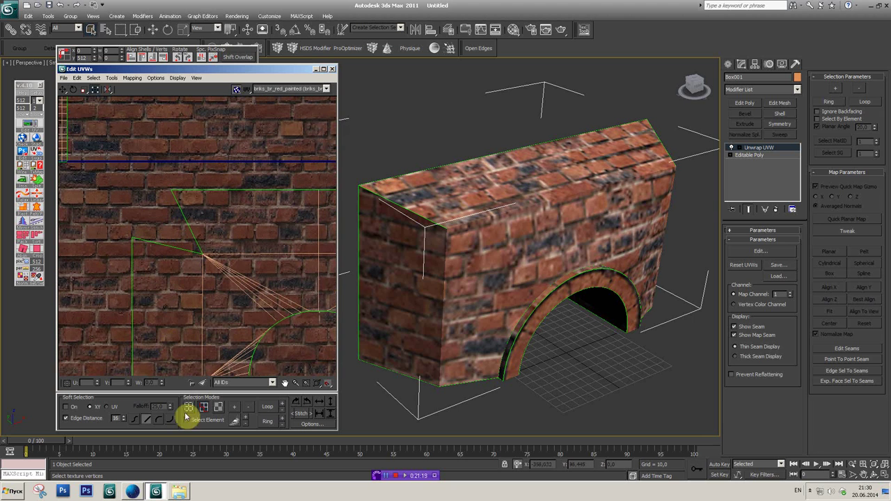
scroll(177, 259, up, 3)
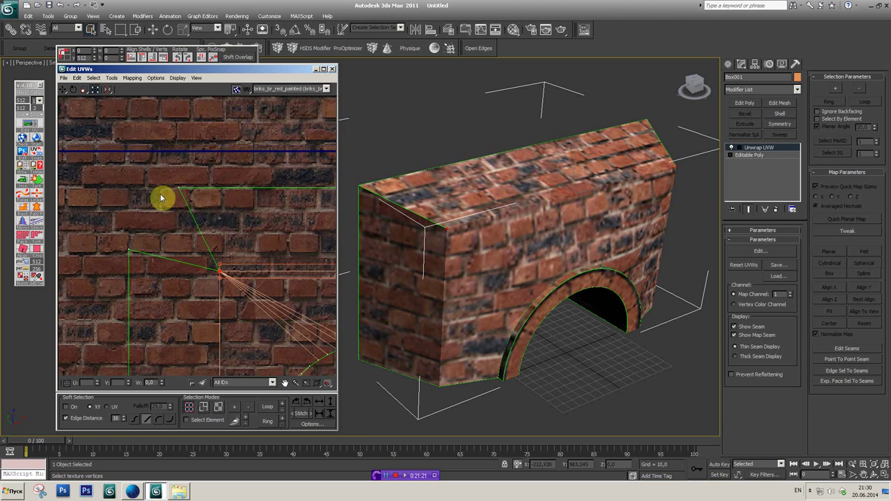
middle_drag(147, 211, 127, 206)
middle_drag(191, 209, 191, 193)
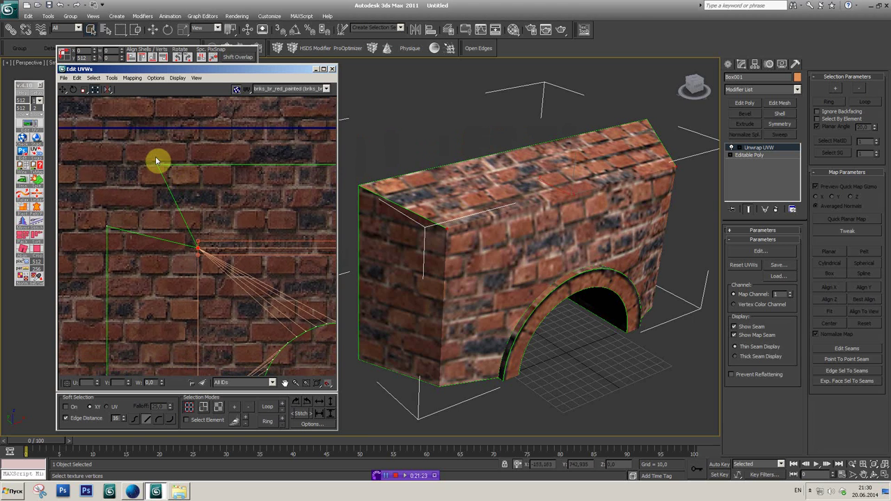
drag(162, 162, 105, 230)
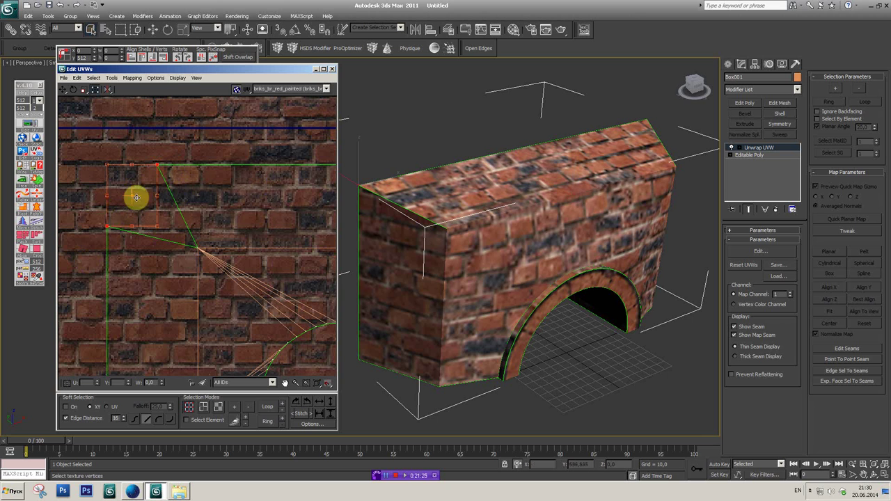
middle_drag(186, 179, 199, 169)
- Target Weld both loose vertices onto the arch shell's matching corners
right_click(173, 155)
click(149, 174)
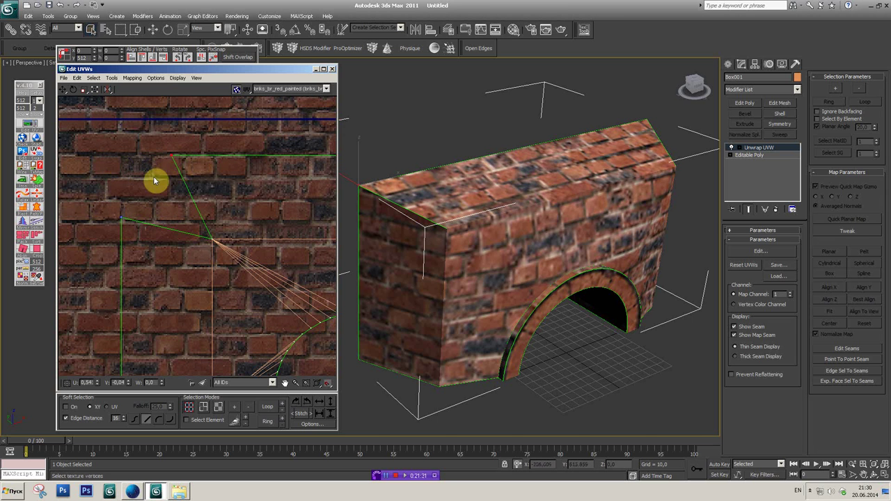
drag(173, 156, 121, 218)
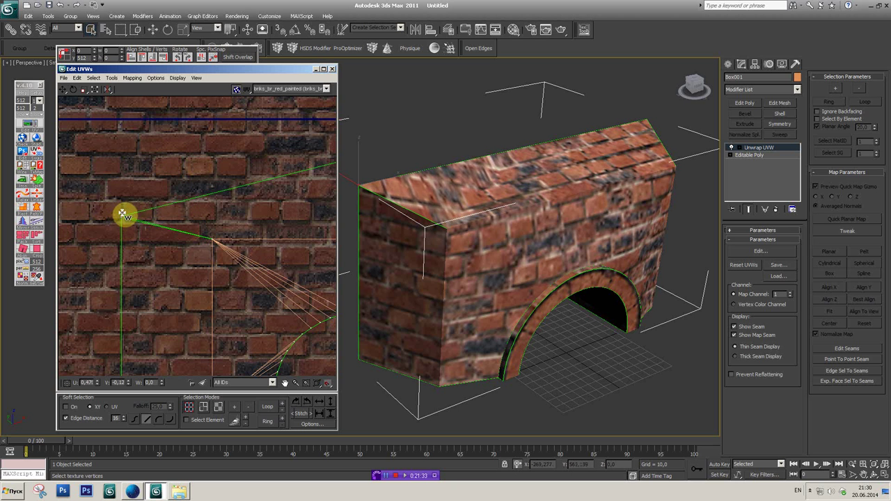
scroll(91, 207, down, 3)
scroll(132, 221, up, 3)
middle_drag(132, 221, 218, 184)
drag(212, 179, 247, 223)
scroll(188, 239, down, 3)
middle_drag(292, 199, 159, 223)
middle_drag(220, 234, 198, 239)
middle_drag(532, 206, 543, 209)
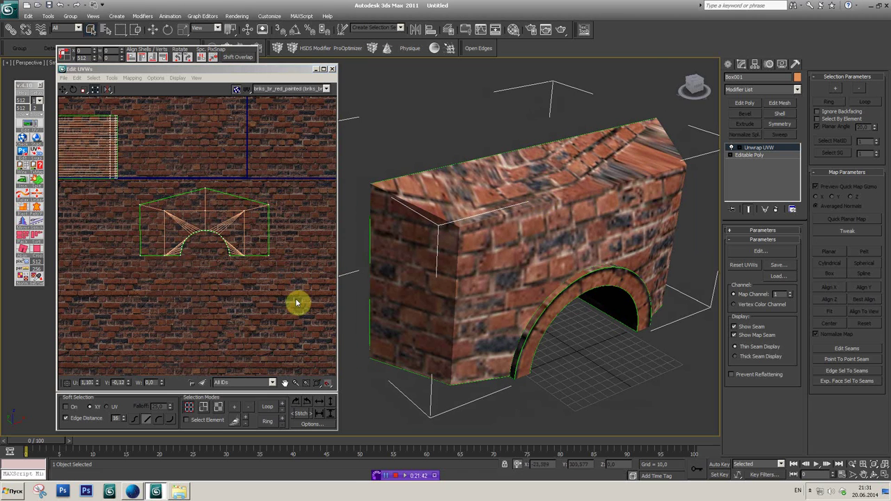
- Select the whole arch shell in Face mode and relax it with the relax script button
click(219, 407)
drag(292, 294, 135, 186)
scroll(183, 201, up, 3)
click(23, 195)
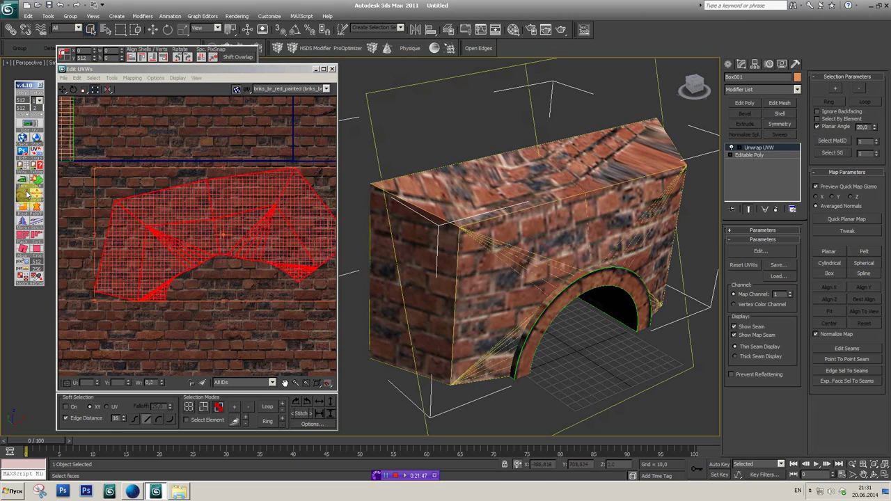
middle_drag(241, 241, 239, 198)
scroll(279, 216, down, 2)
- Rotate the shell with the freeform gizmo so the bricks run level, then deselect it
mouse_move(291, 215)
mouse_down()
mouse_move(341, 261)
mouse_move(291, 243)
mouse_up()
scroll(258, 189, up, 2)
scroll(238, 205, up, 2)
scroll(269, 213, up, 1)
scroll(259, 211, down, 1)
drag(332, 233, 331, 227)
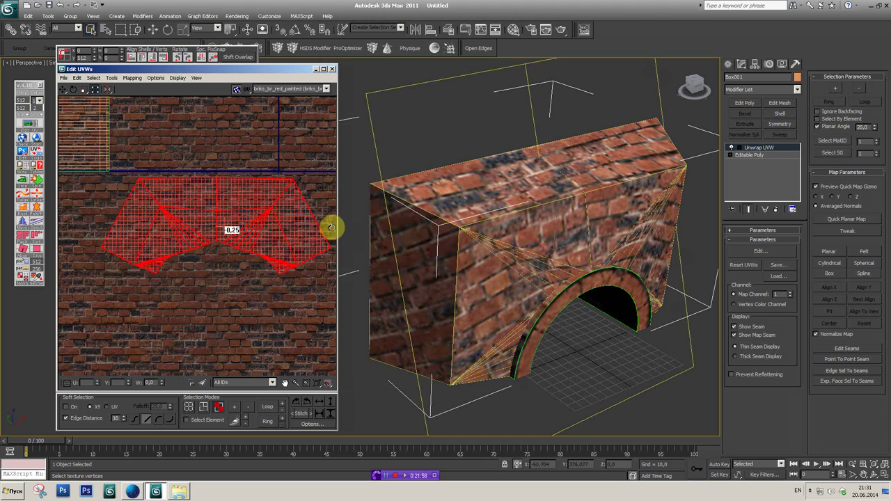
scroll(328, 248, down, 1)
click(258, 294)
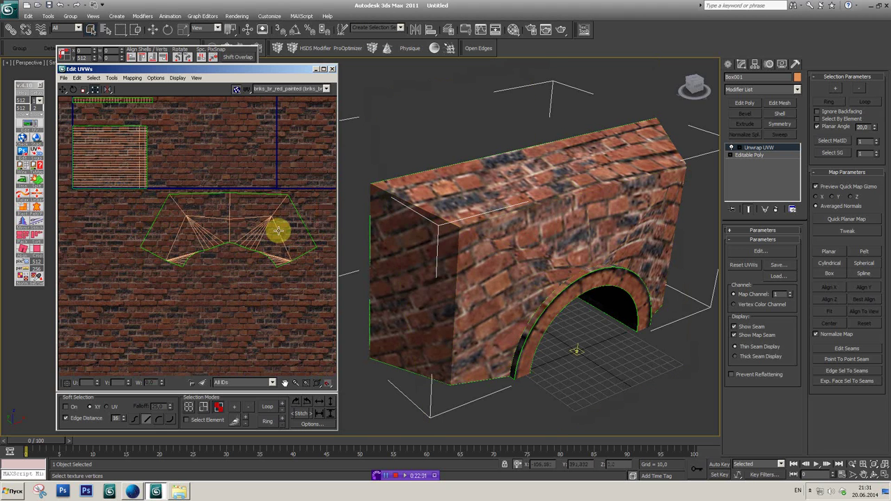
- Orbit and zoom the viewport to inspect the bricks over the wall's front and top
drag(691, 105, 694, 86)
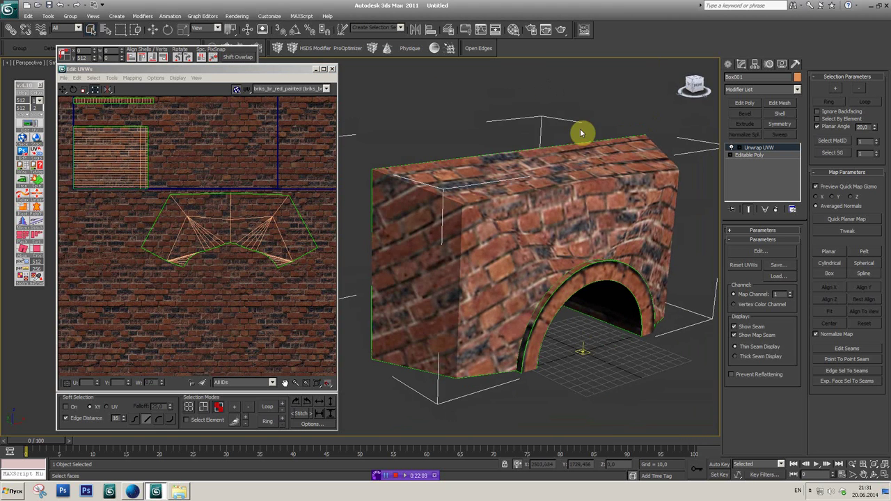
scroll(256, 249, down, 1)
scroll(256, 249, up, 1)
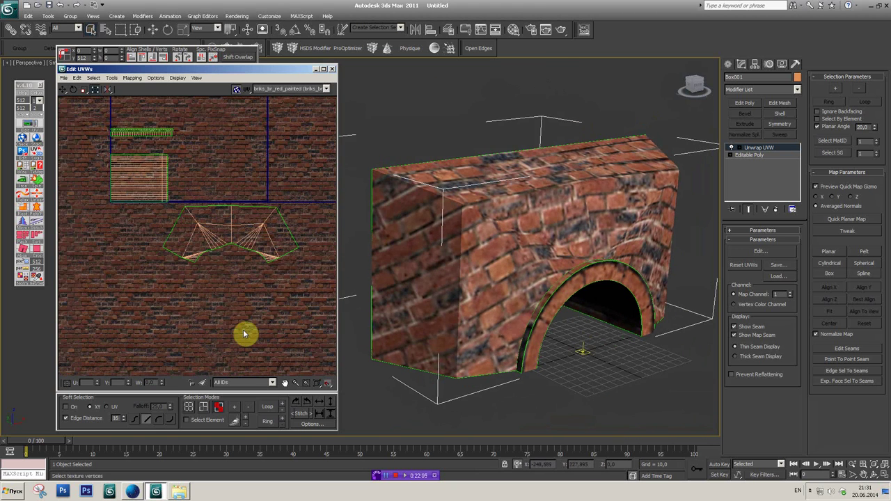
scroll(282, 251, up, 1)
scroll(282, 251, down, 1)
scroll(522, 260, up, 2)
scroll(533, 260, down, 2)
middle_drag(577, 258, 542, 242)
scroll(542, 241, down, 1)
scroll(529, 231, down, 1)
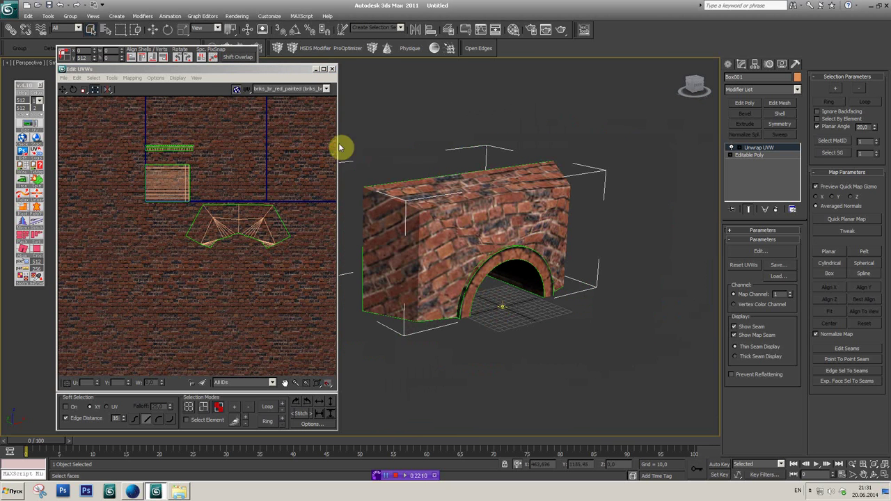
- Close Edit UVWs, collapse Unwrap UVW into the Editable Poly, and inspect the brick mapping
click(332, 69)
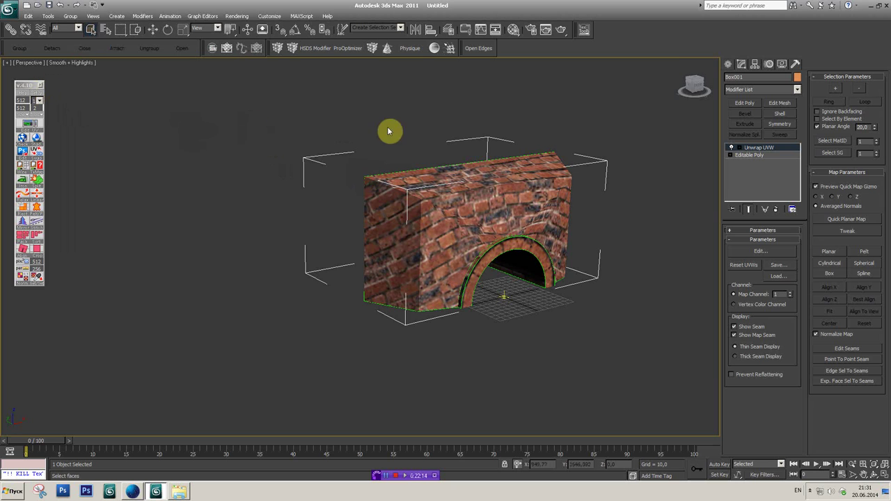
drag(695, 84, 478, 125)
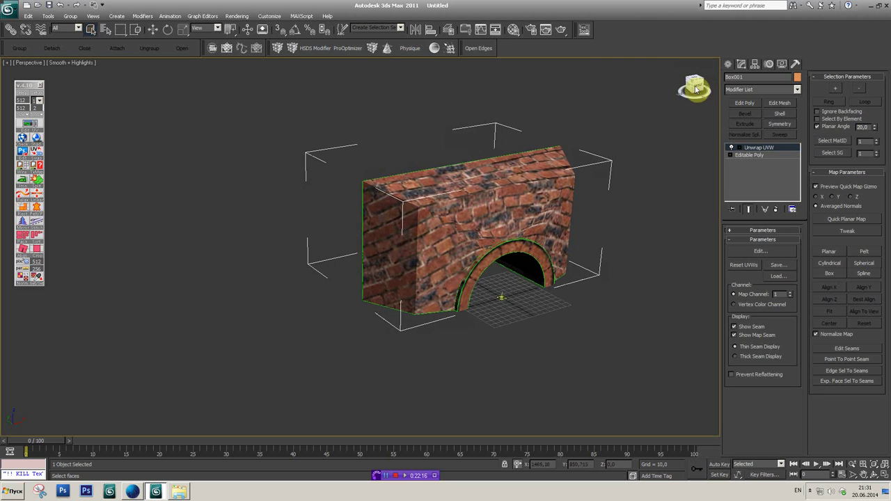
click(241, 49)
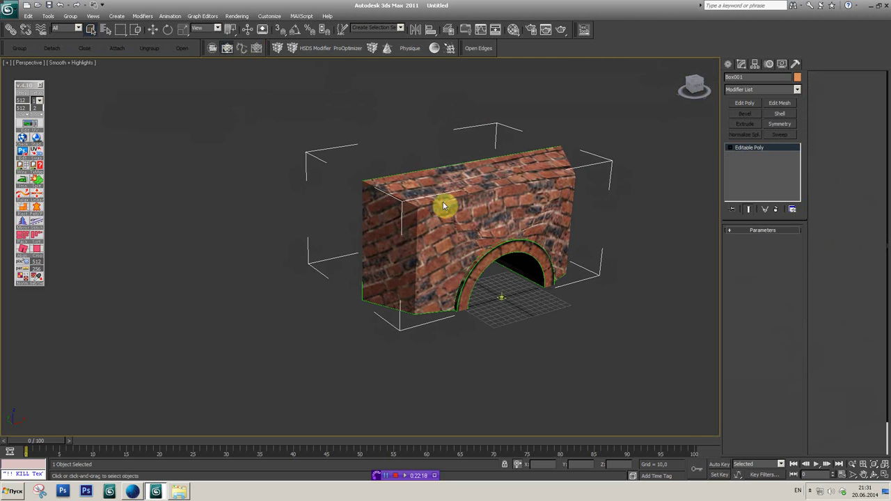
drag(696, 85, 568, 217)
alt+middle_drag(567, 217, 494, 216)
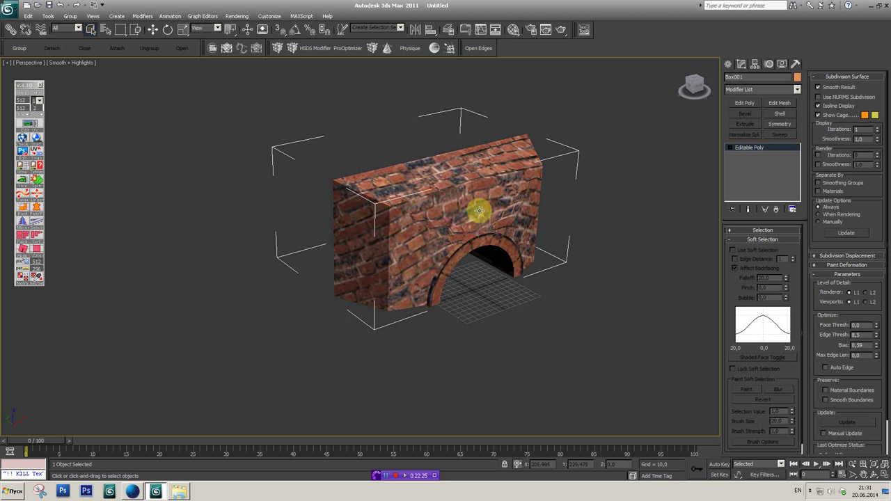
scroll(479, 210, up, 3)
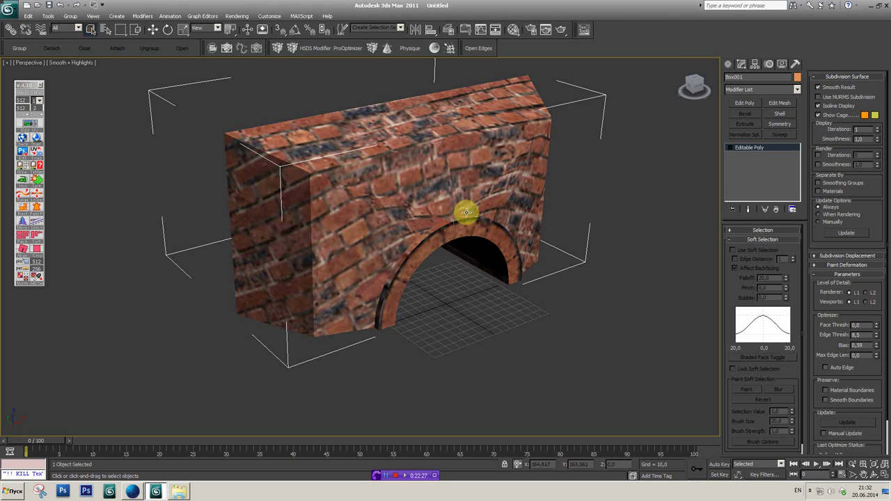
scroll(437, 219, up, 1)
scroll(411, 204, down, 4)
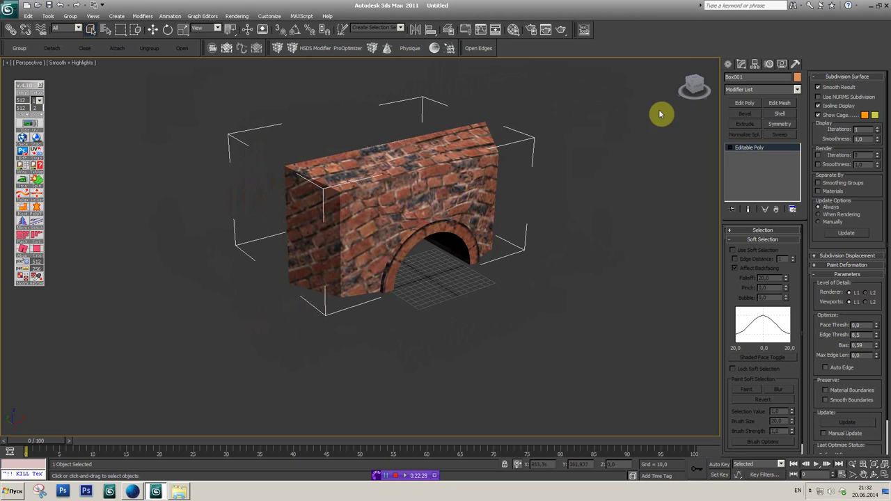